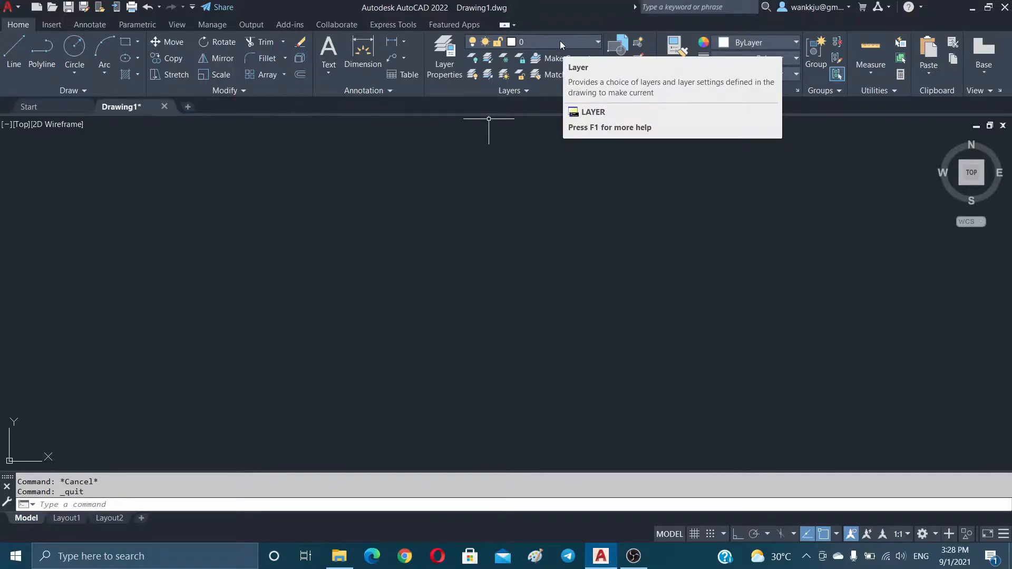
# Step: Create a new layer named DINDING in the layer manager
pyautogui.click(577, 42)
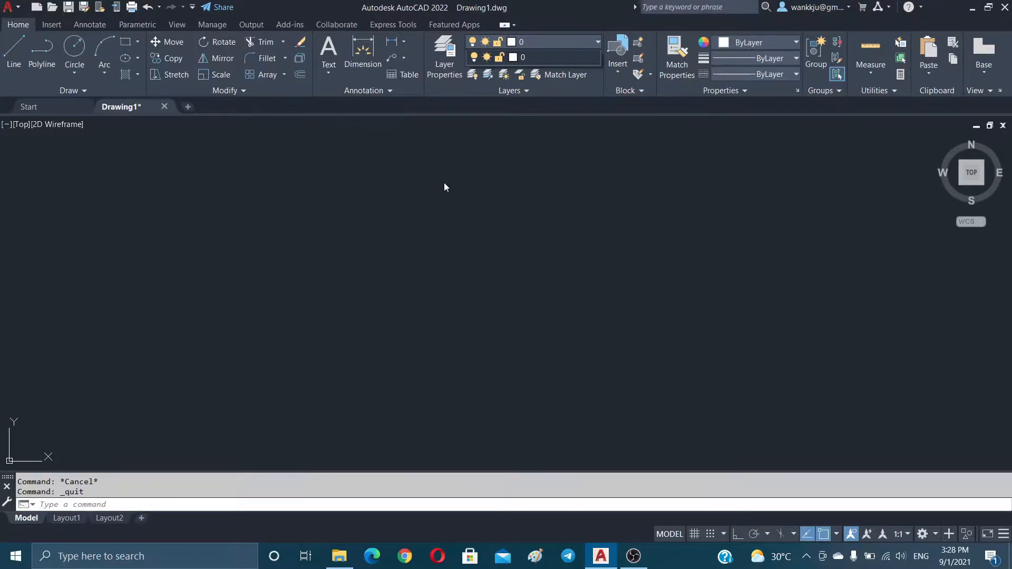
pyautogui.click(445, 56)
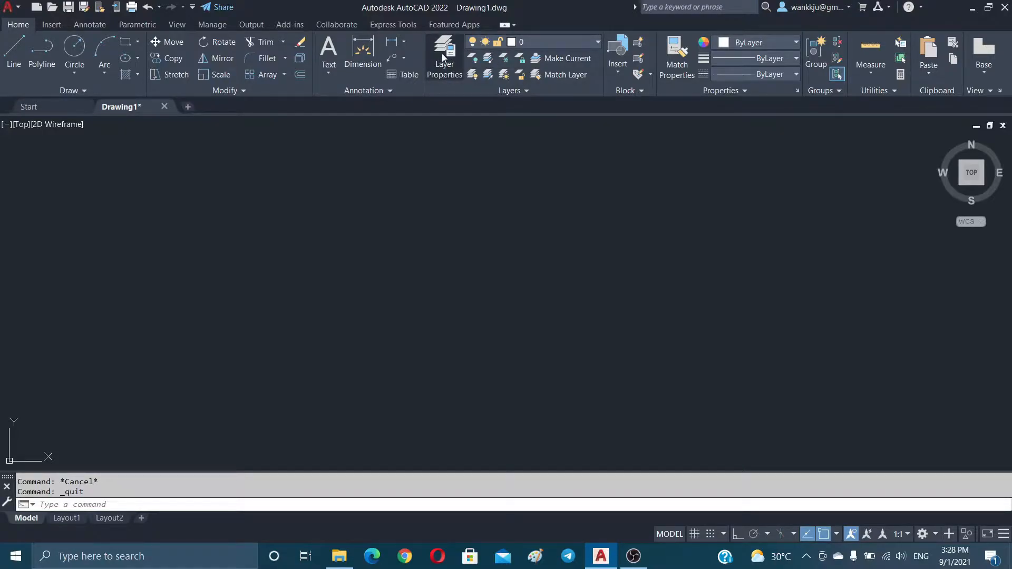
pyautogui.click(441, 53)
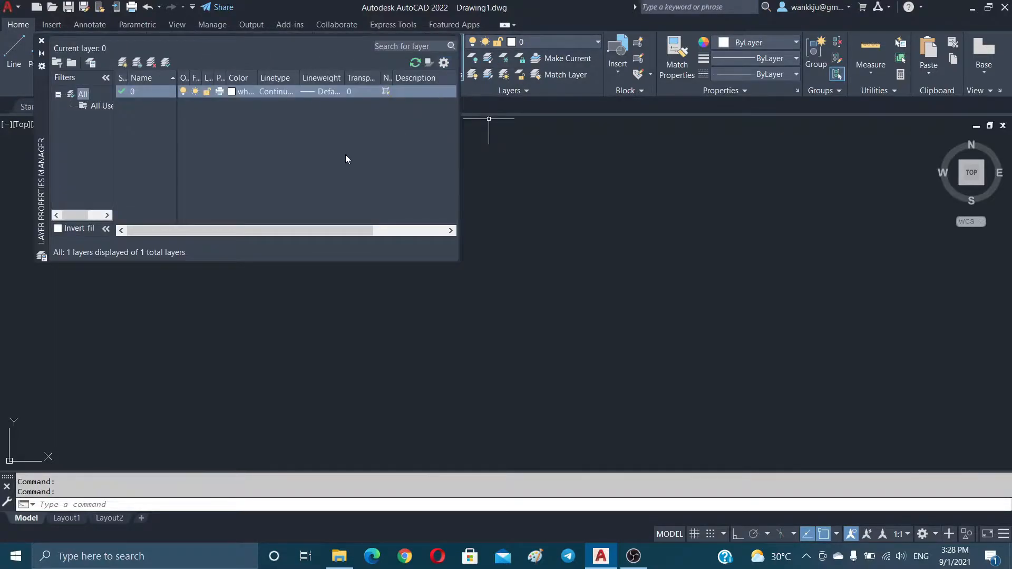
pyautogui.click(122, 64)
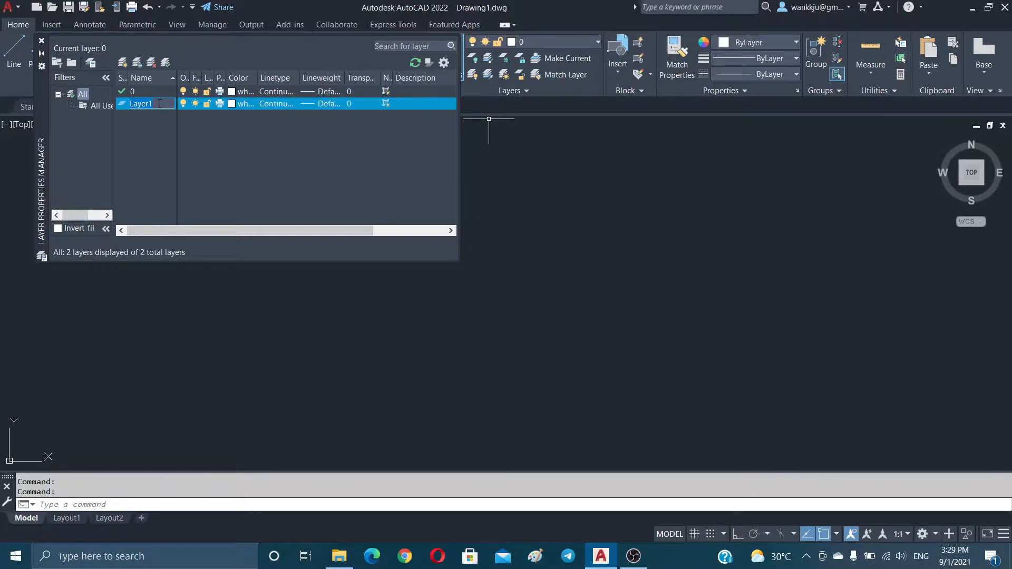
pyautogui.write('dINDING')
pyautogui.press('BackSpace')
pyautogui.press('BackSpace')
pyautogui.press('BackSpace')
pyautogui.press('BackSpace')
pyautogui.press('BackSpace')
pyautogui.press('BackSpace')
pyautogui.press('BackSpace')
pyautogui.write('DINDING')
# Step: Set the DINDING layer's color to index color 254
pyautogui.click(232, 104)
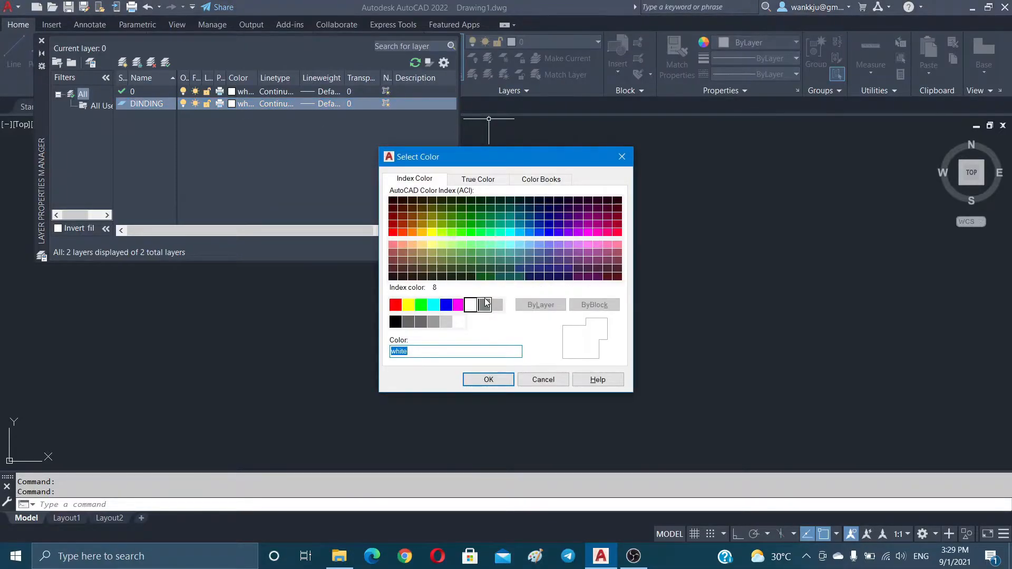
pyautogui.click(446, 323)
pyautogui.click(489, 379)
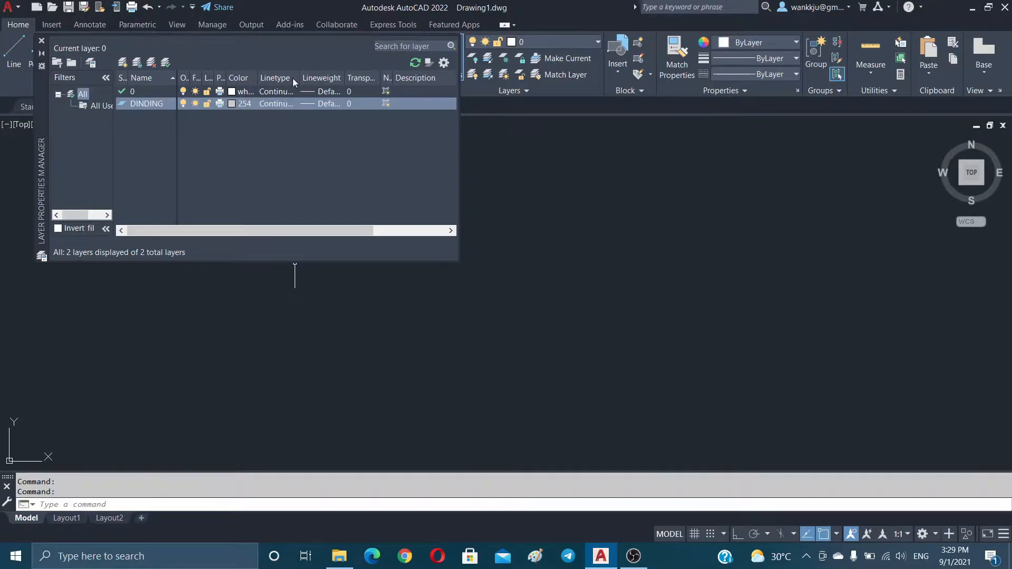
# Step: Look through the linetypes that can be loaded for the DINDING layer
pyautogui.click(275, 103)
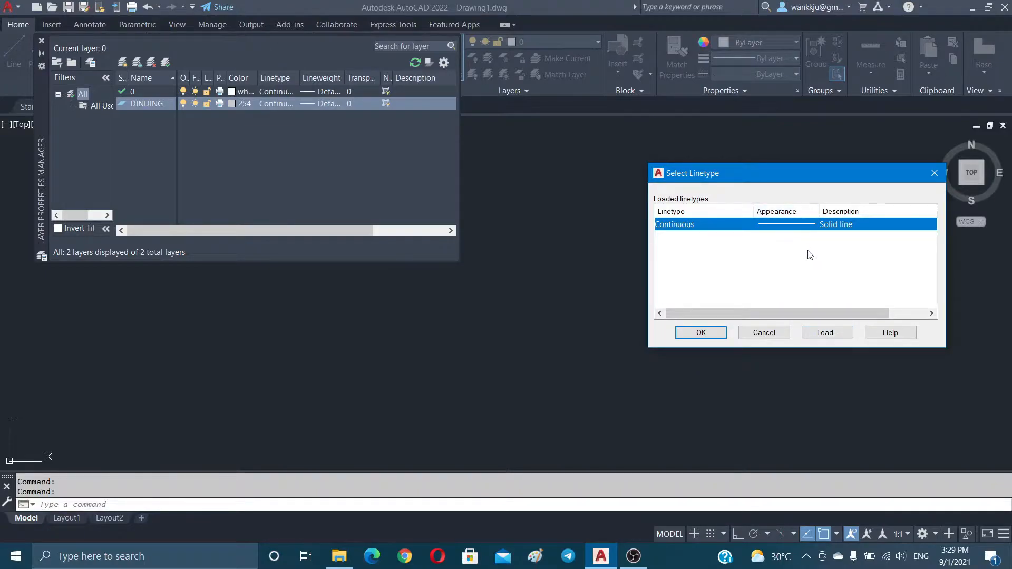
pyautogui.click(827, 333)
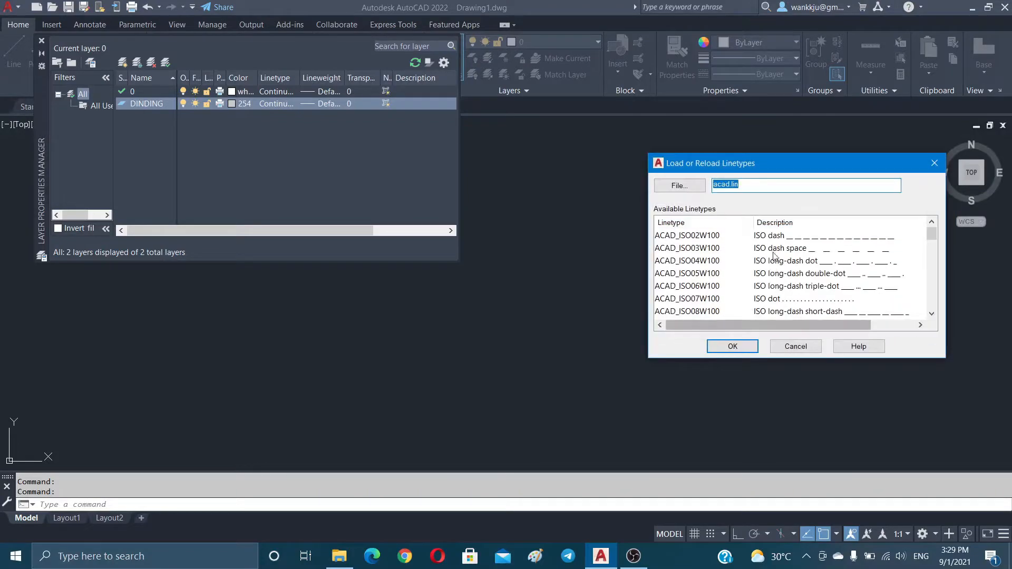
pyautogui.scroll(-4, 781, 247)
pyautogui.scroll(4, 788, 246)
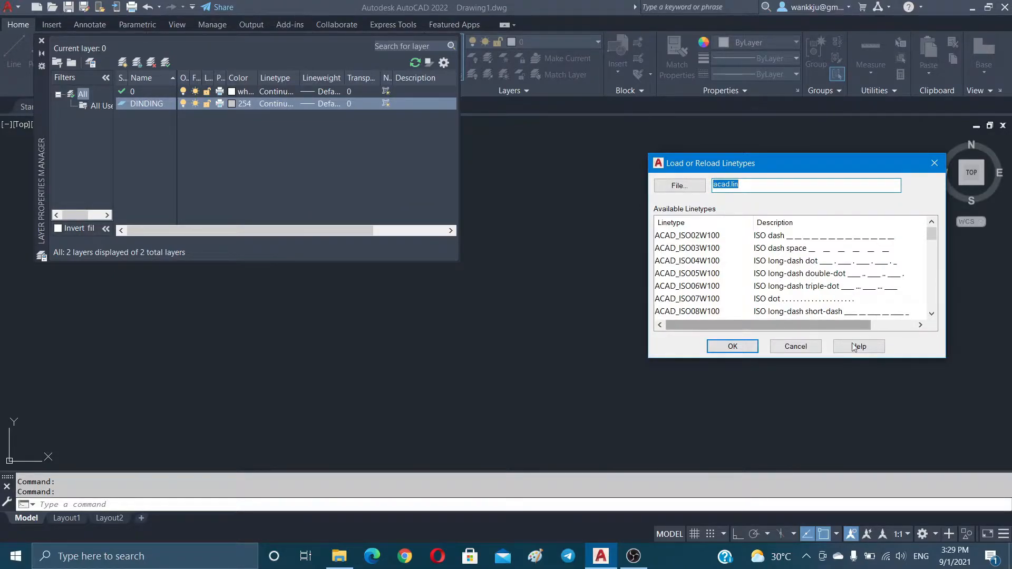
pyautogui.click(815, 347)
pyautogui.click(771, 334)
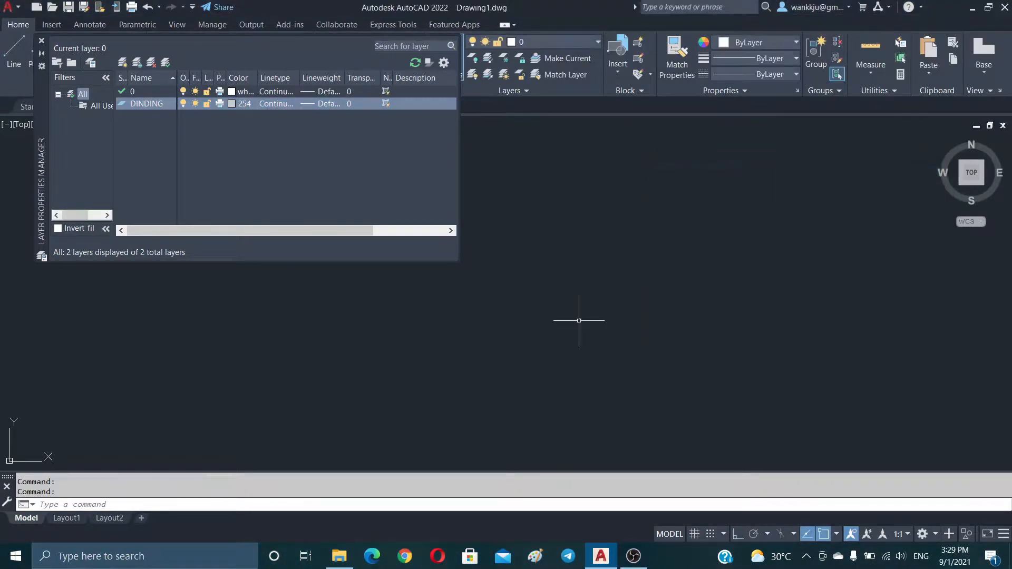
# Step: Create a second layer named LAMPU and set its color to blue
pyautogui.click(122, 62)
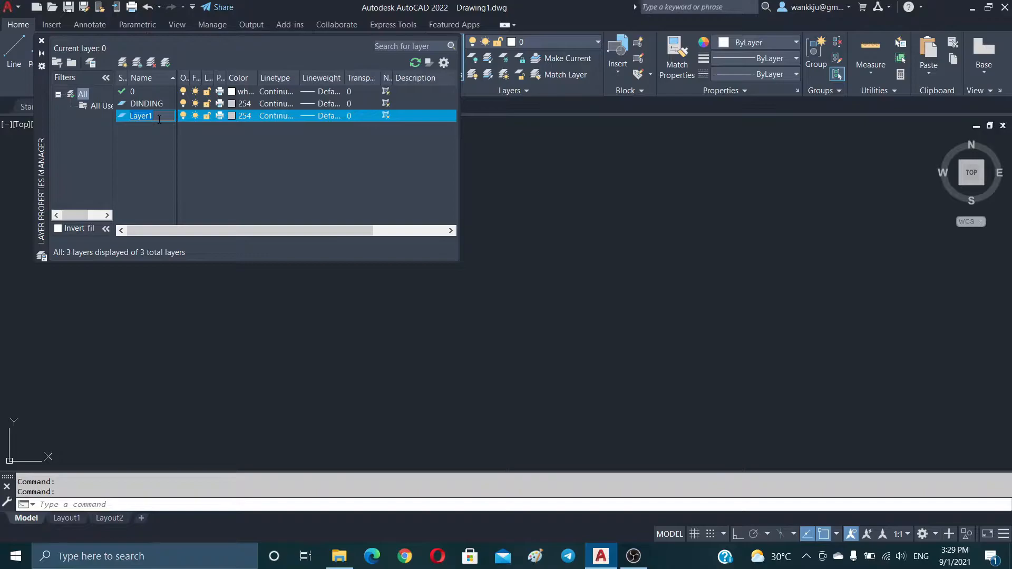
pyautogui.write('LAMPU')
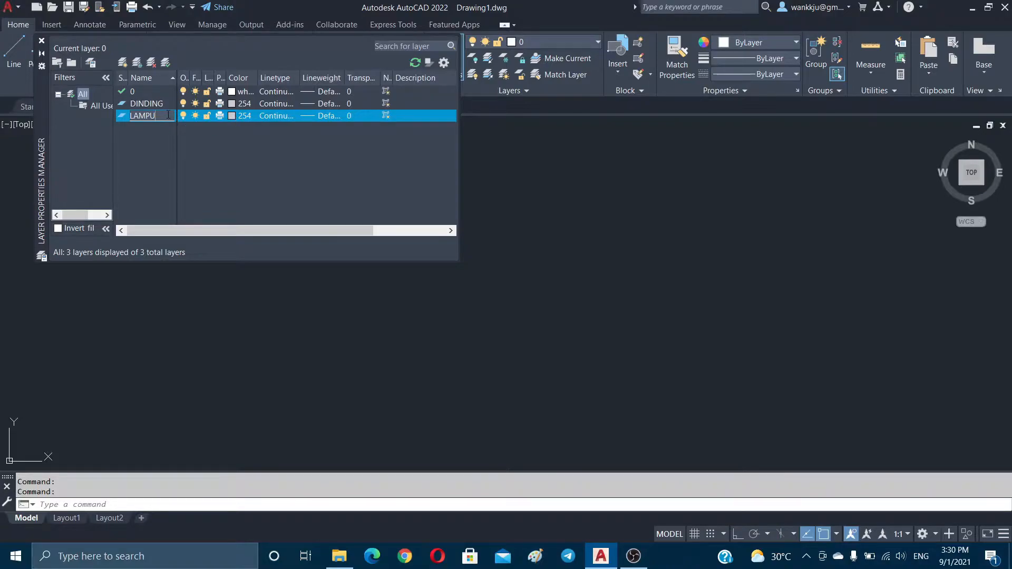
pyautogui.click(231, 116)
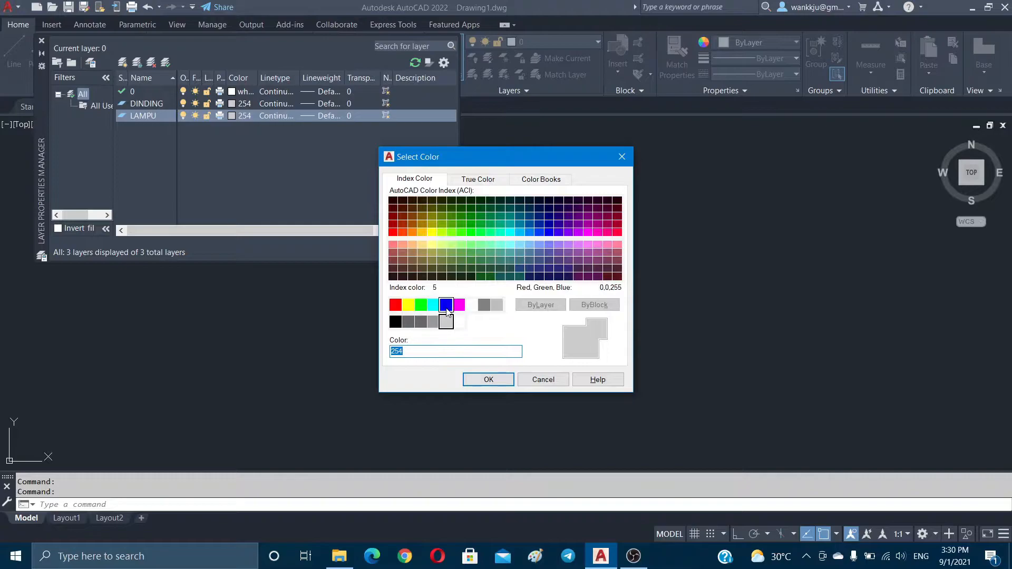
pyautogui.click(446, 304)
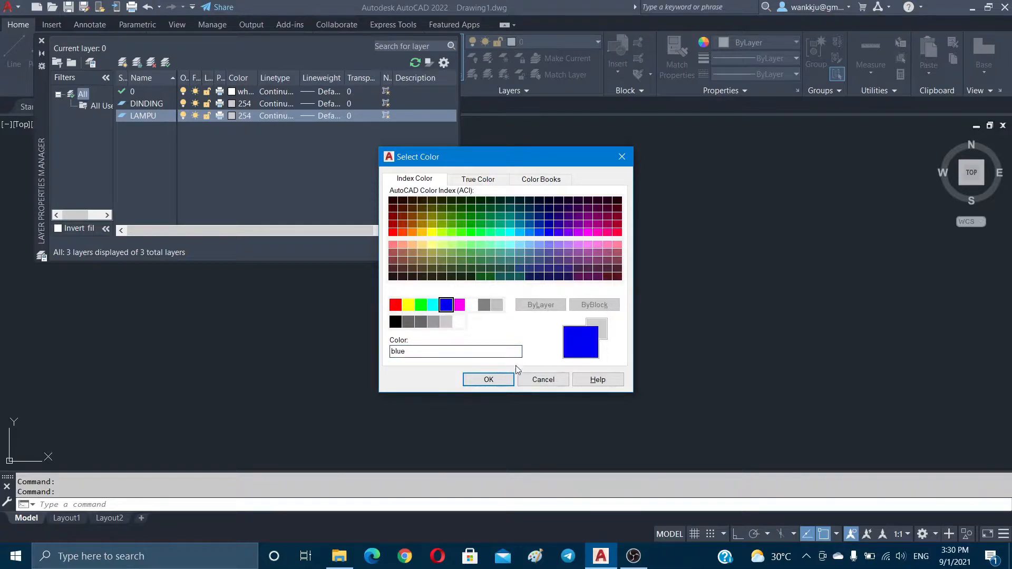
pyautogui.click(489, 379)
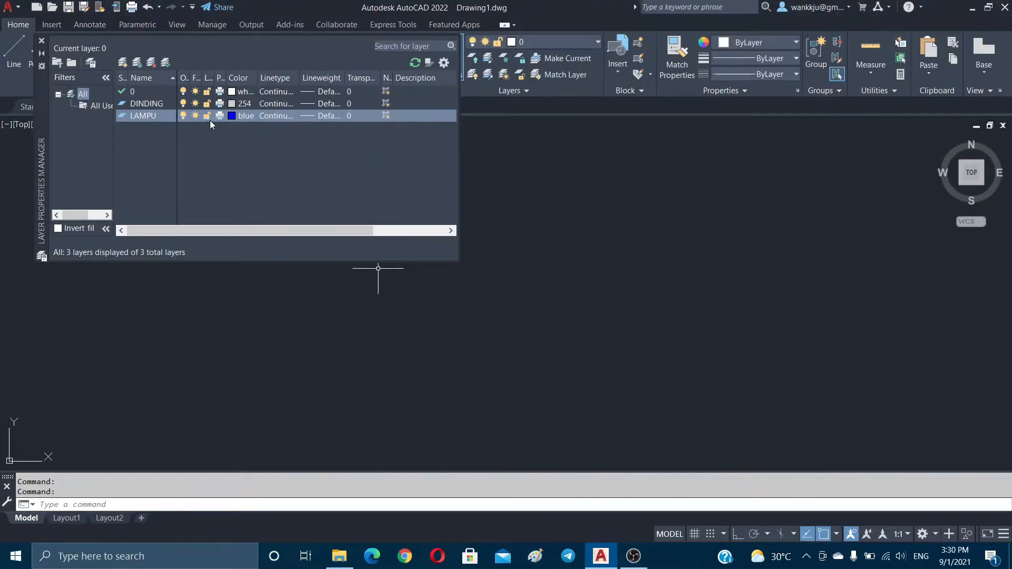
# Step: Create a third layer named PENDAWAIAN and set its color to red
pyautogui.click(123, 62)
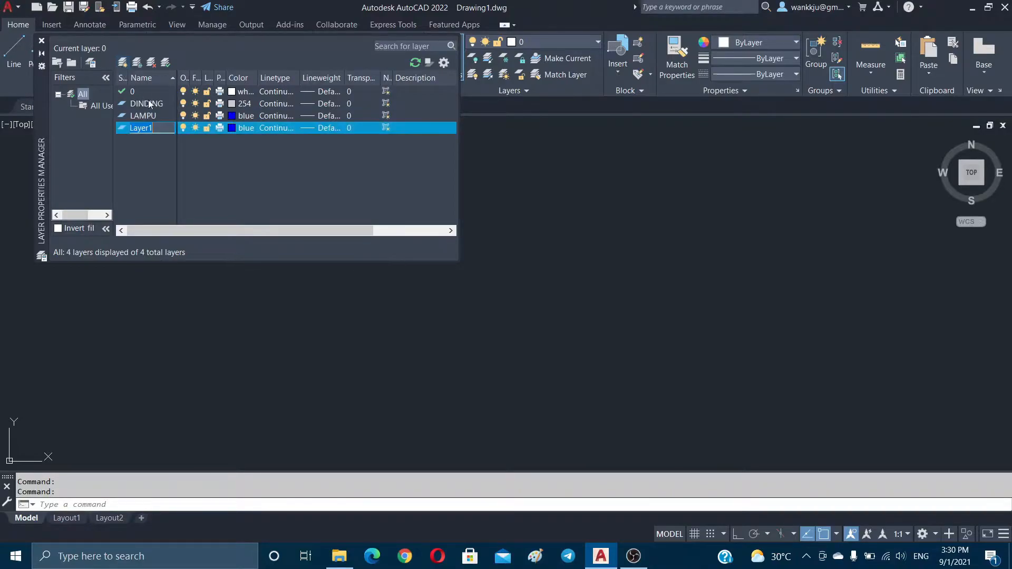
pyautogui.write('PENDAWAIAN')
pyautogui.click(232, 129)
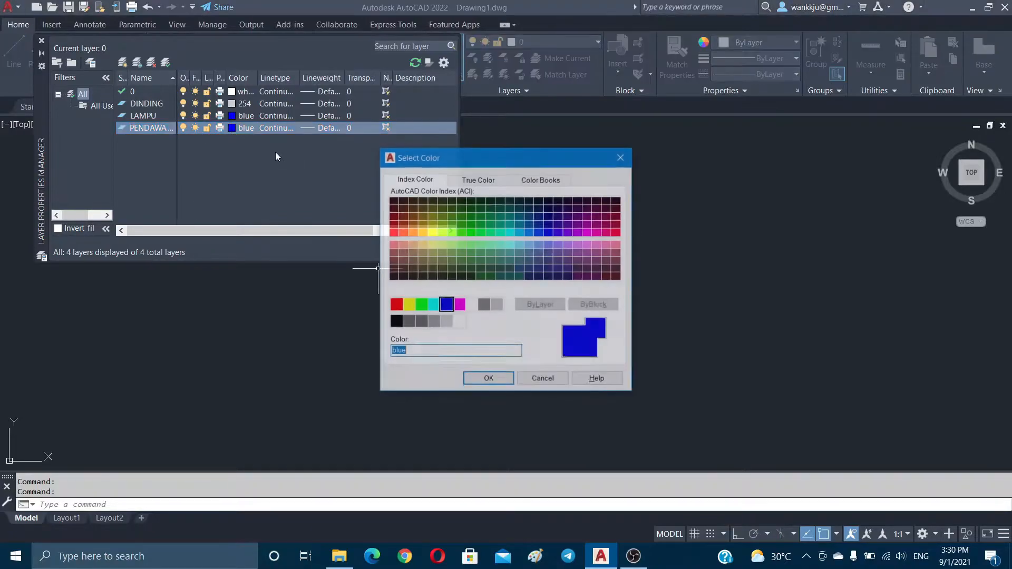
pyautogui.click(395, 305)
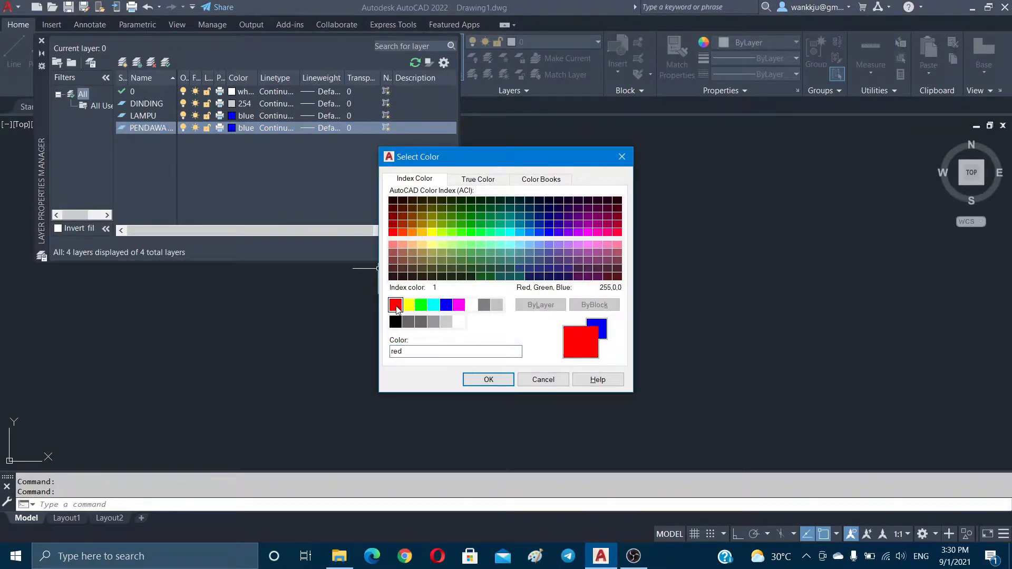
pyautogui.click(488, 379)
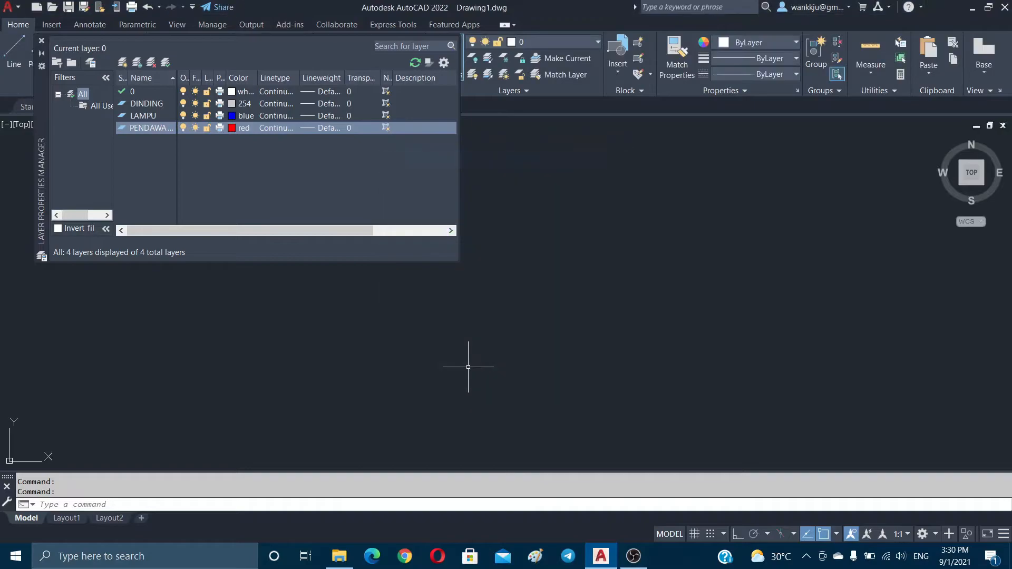
# Step: Load the ACAD_ISO03W100 dashed linetype, assign it to the PENDAWAIAN layer, and close the layer manager
pyautogui.click(281, 127)
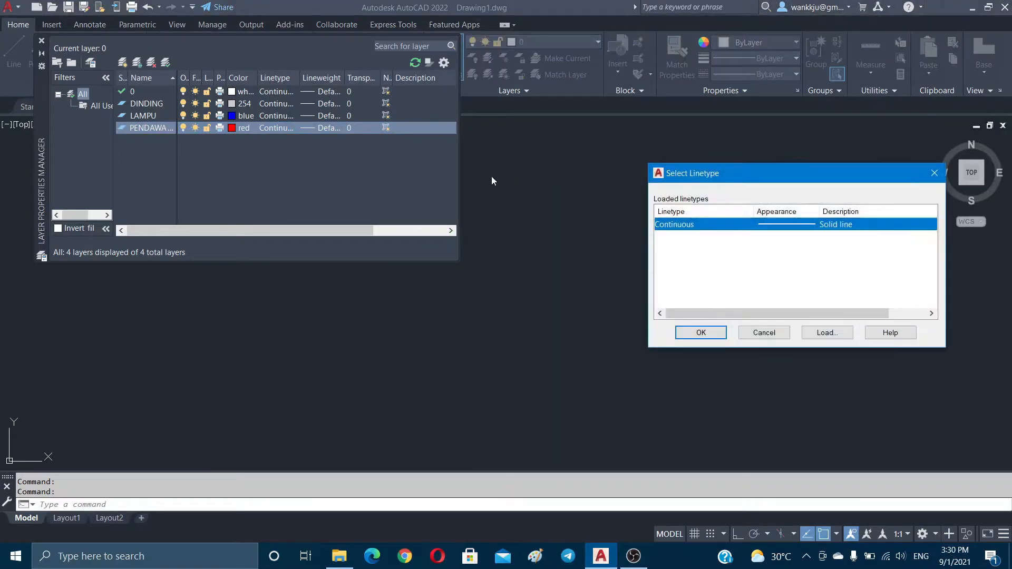
pyautogui.click(819, 333)
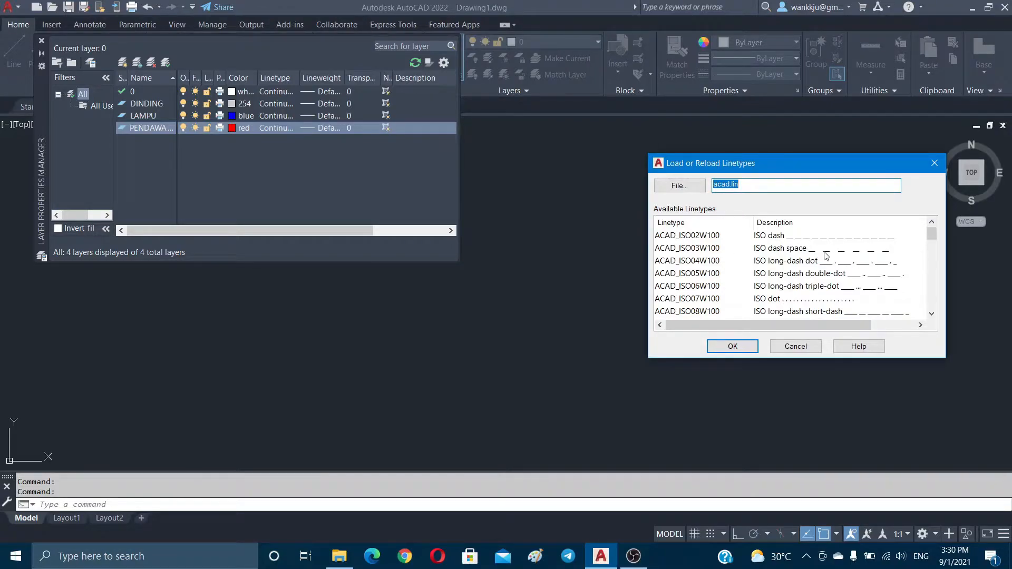
pyautogui.click(779, 249)
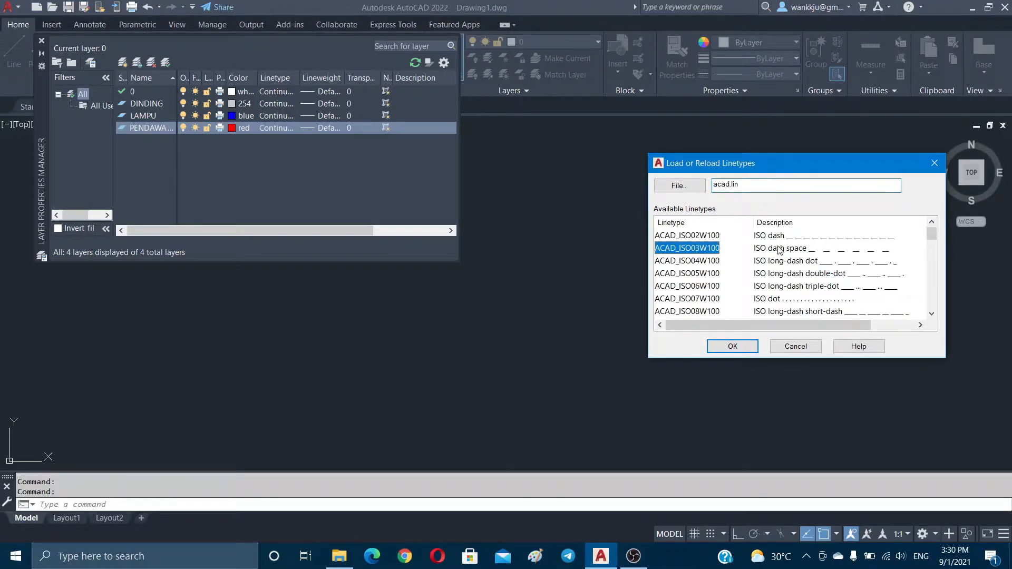
pyautogui.click(732, 347)
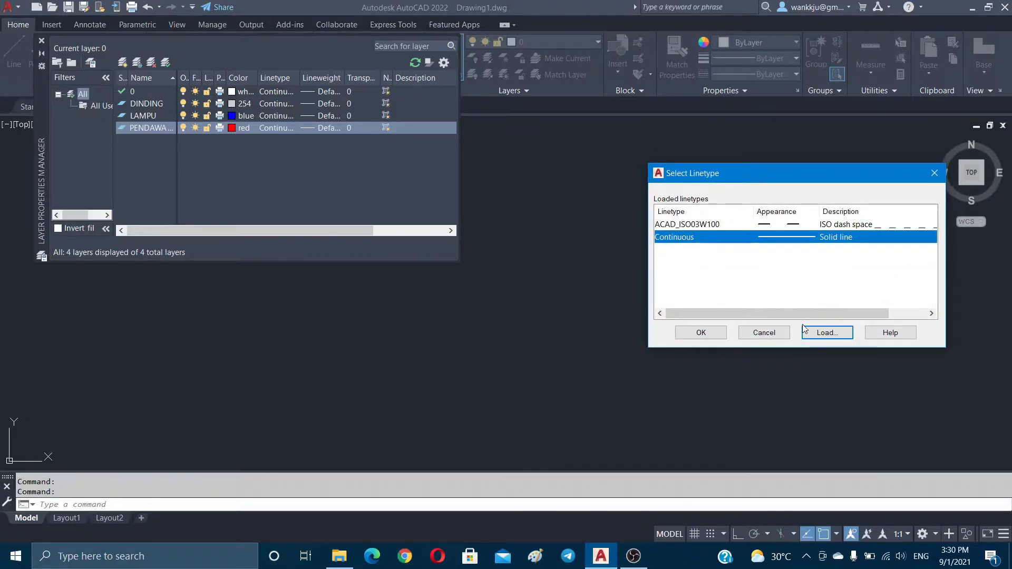
pyautogui.click(701, 225)
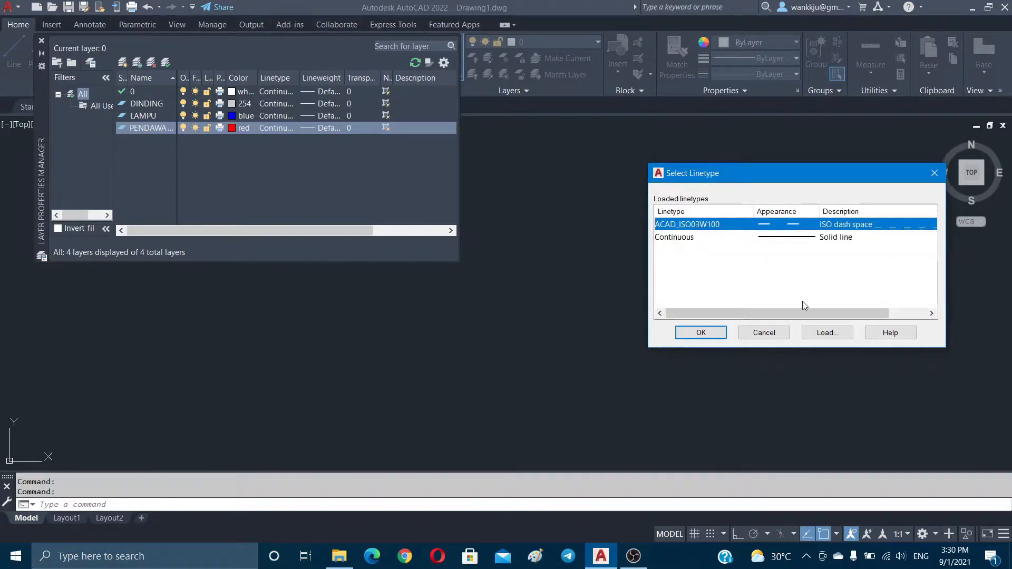
pyautogui.click(703, 333)
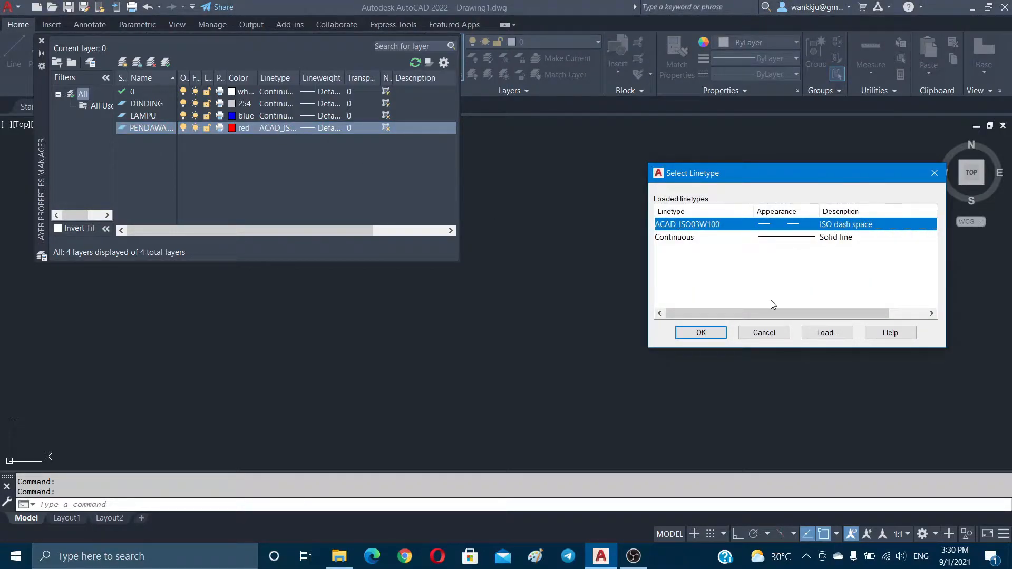
pyautogui.click(701, 332)
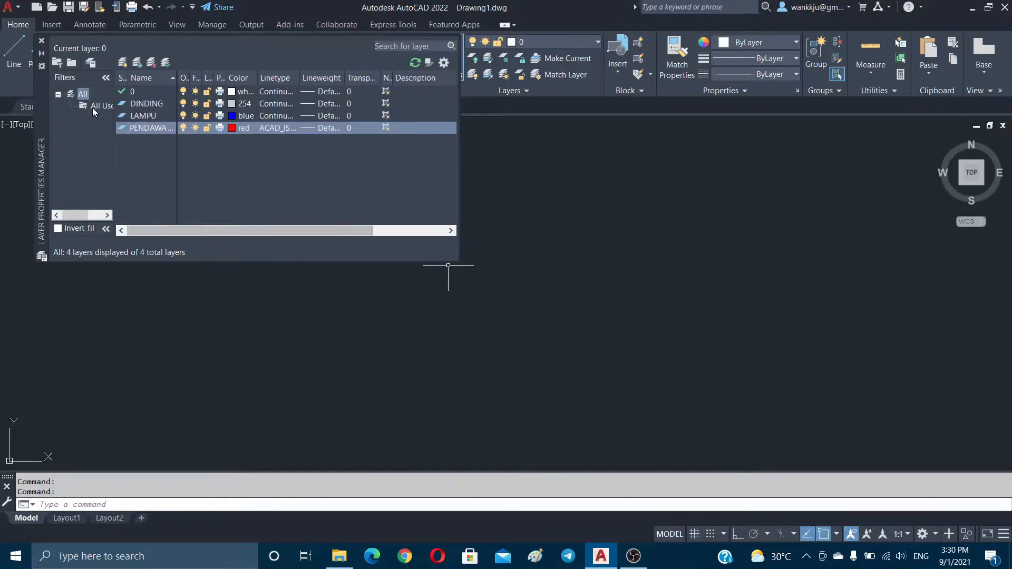
pyautogui.click(42, 41)
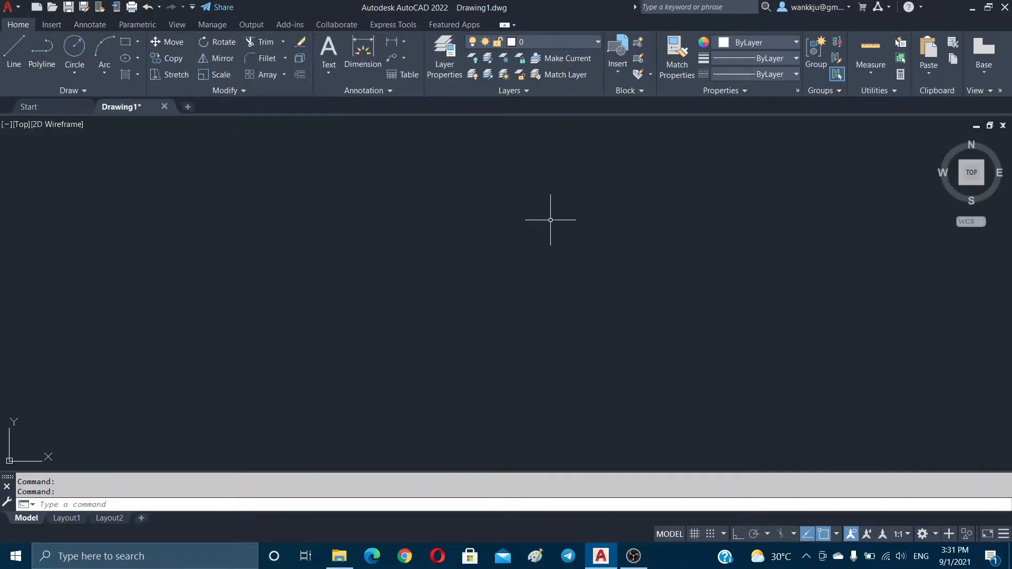
# Step: Make DINDING the current layer
pyautogui.click(548, 42)
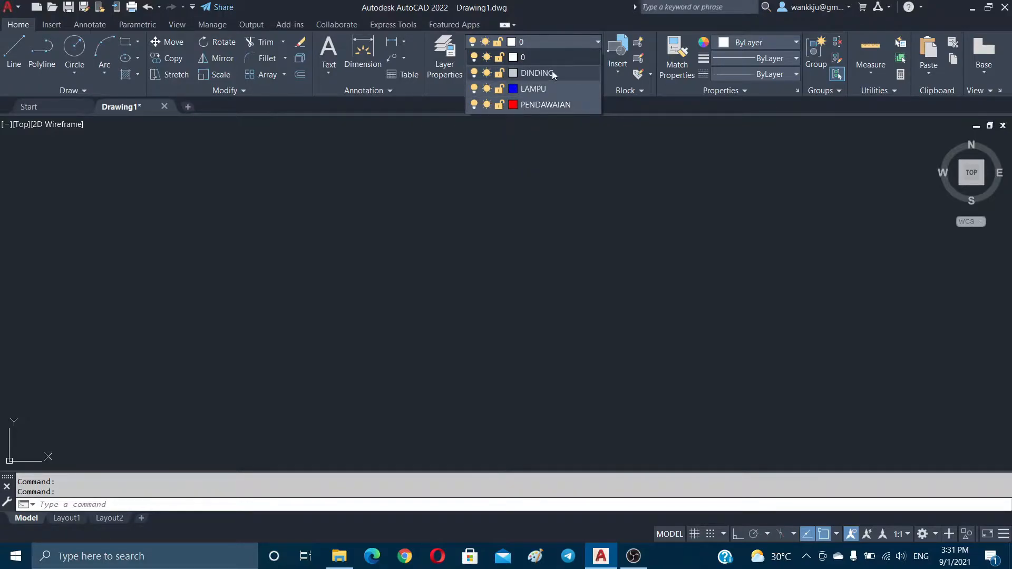
pyautogui.click(415, 212)
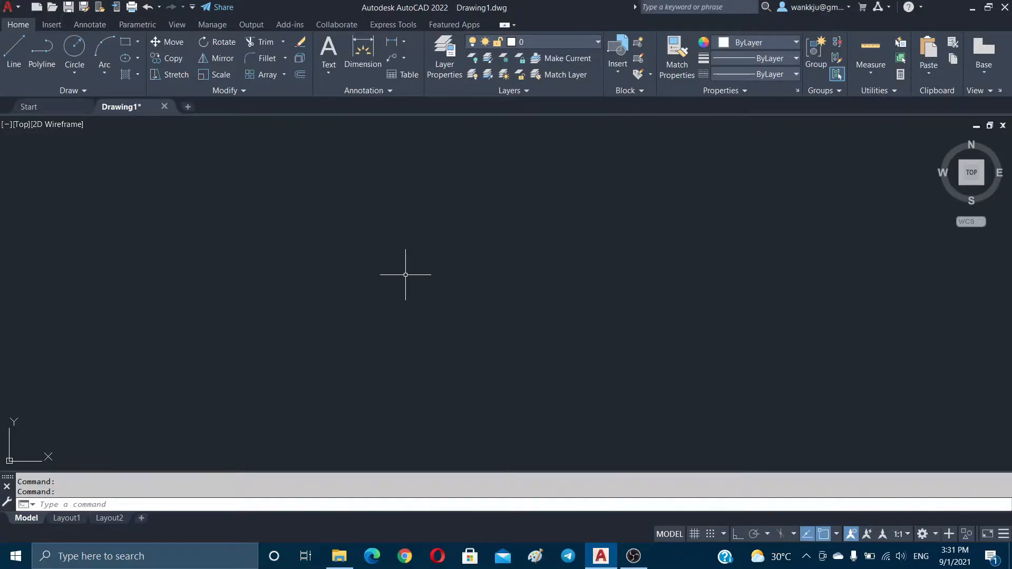
pyautogui.click(561, 43)
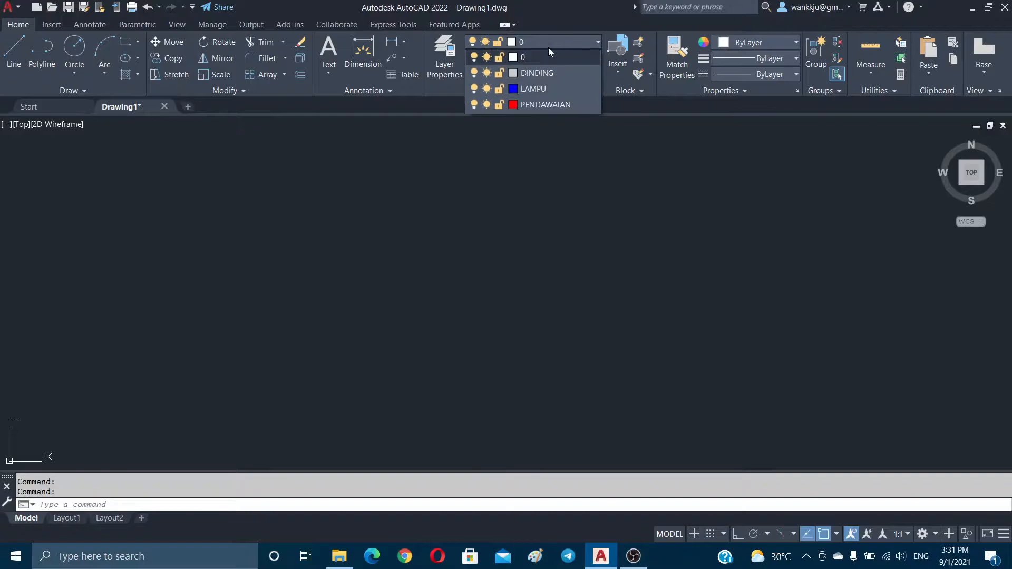
pyautogui.click(538, 75)
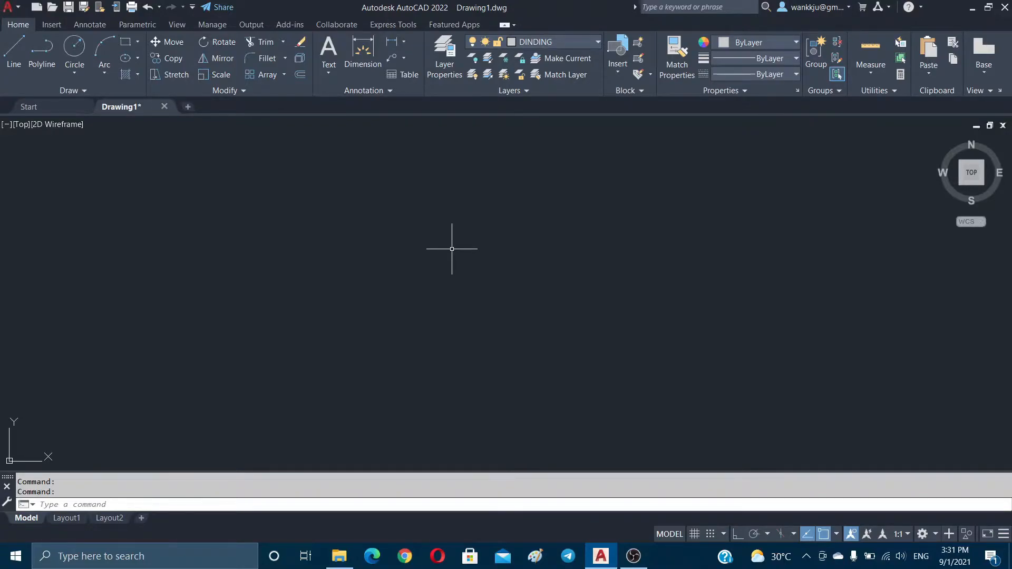
# Step: Draw four connected wall lines as a rectangular outline with Ortho on, running the left line slightly past the top line
pyautogui.write('l')
pyautogui.press('Return')
pyautogui.click(322, 215)
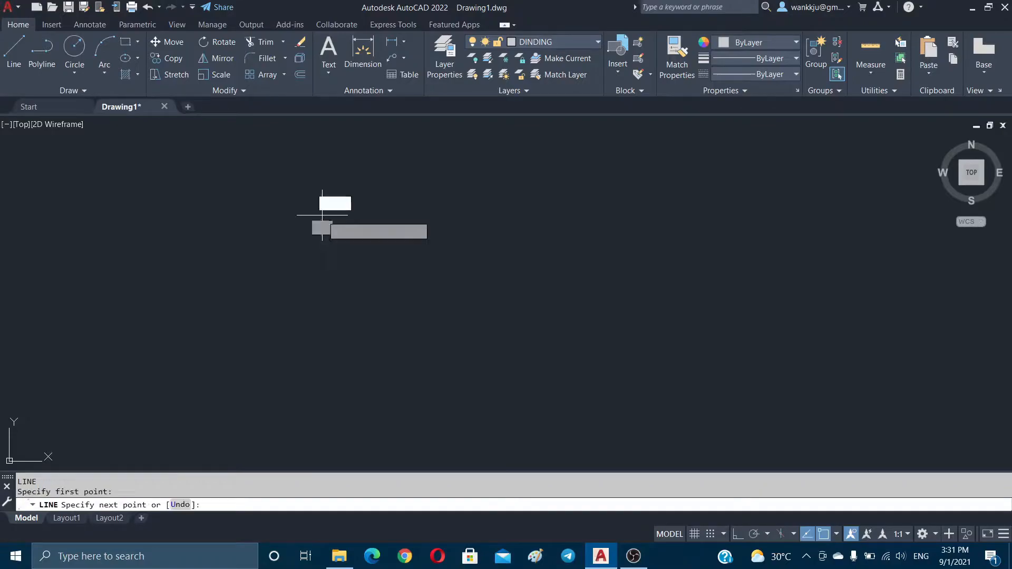
pyautogui.press('F8')
pyautogui.click(621, 216)
pyautogui.click(623, 424)
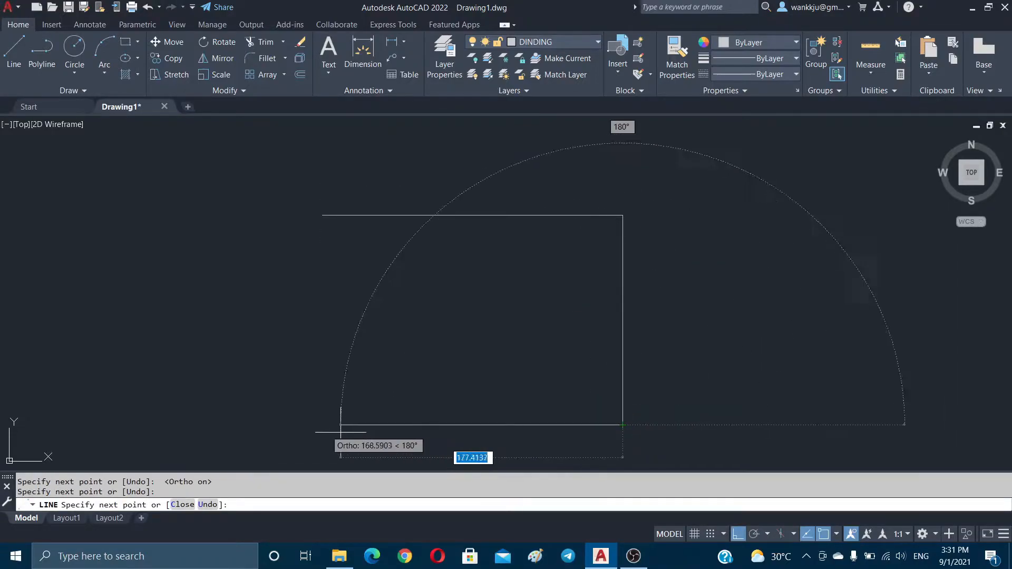
pyautogui.click(307, 424)
pyautogui.click(323, 192)
pyautogui.press('Escape')
pyautogui.press('Escape')
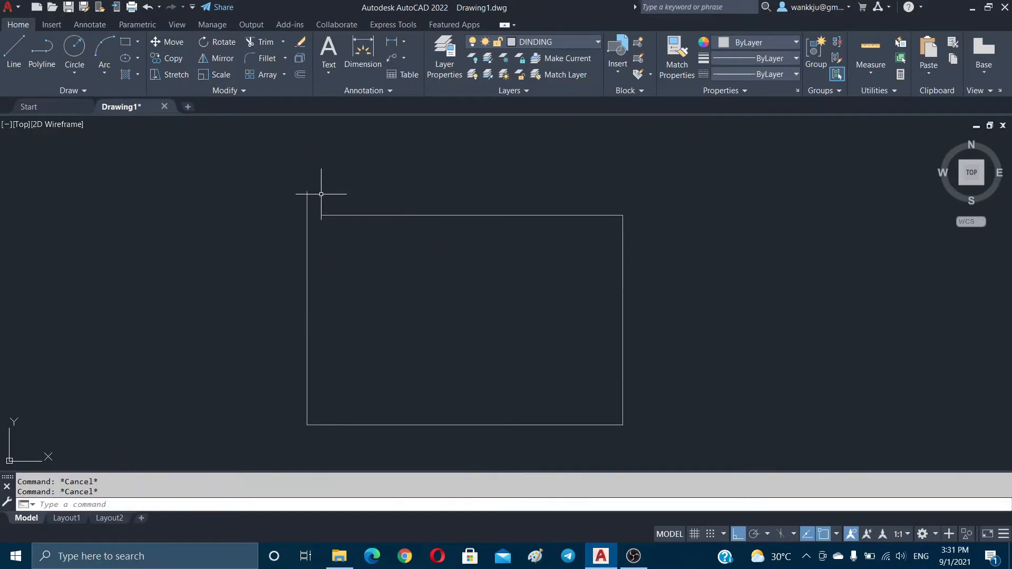
# Step: Extend the top wall line to meet the left wall line
pyautogui.write('ex')
pyautogui.press('Return')
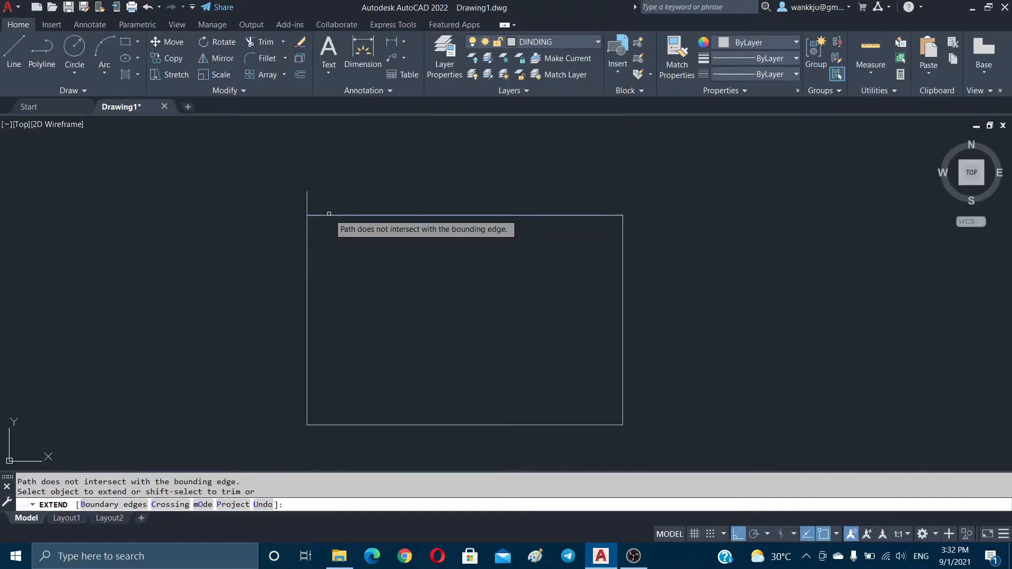
pyautogui.press('Escape')
pyautogui.press('Escape')
pyautogui.click(330, 206)
pyautogui.press('Escape')
pyautogui.press('Escape')
pyautogui.write('ex')
pyautogui.press('Return')
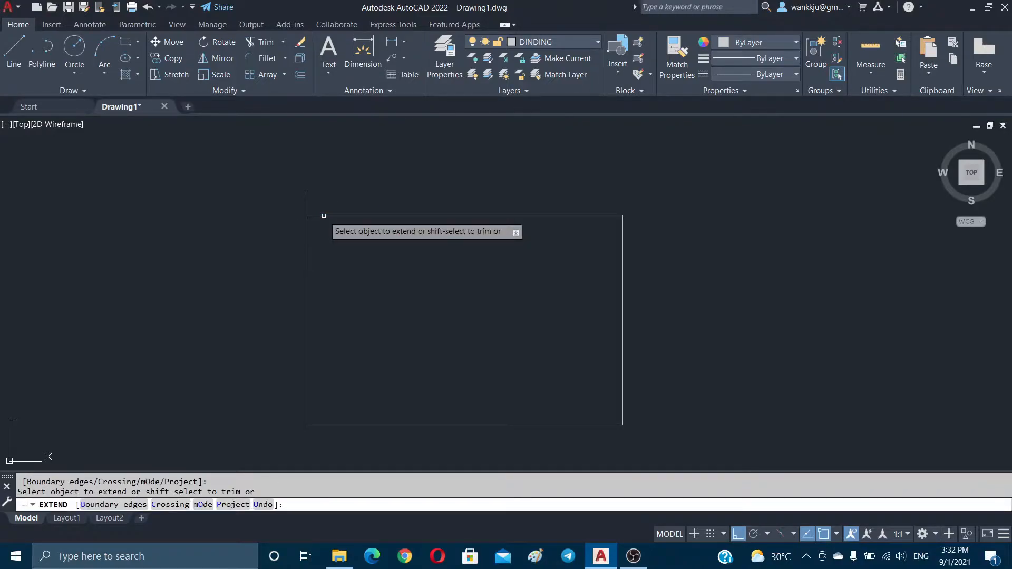
pyautogui.press('Escape')
pyautogui.press('Escape')
# Step: Trim the part of the left wall line that overshoots the top wall line
pyautogui.write('tr')
pyautogui.press('Return')
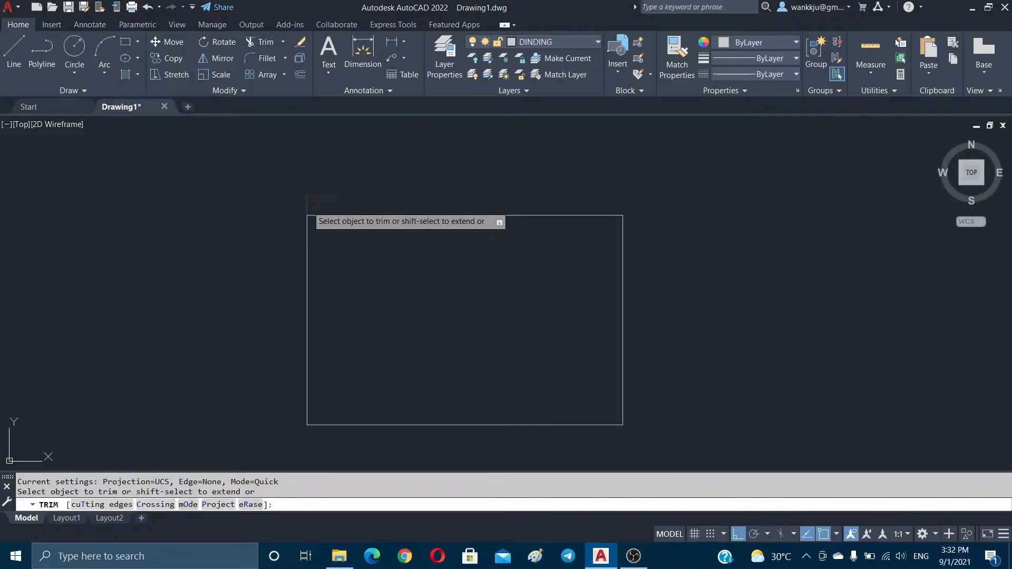
pyautogui.press('Escape')
pyautogui.write('o')
pyautogui.press('Return')
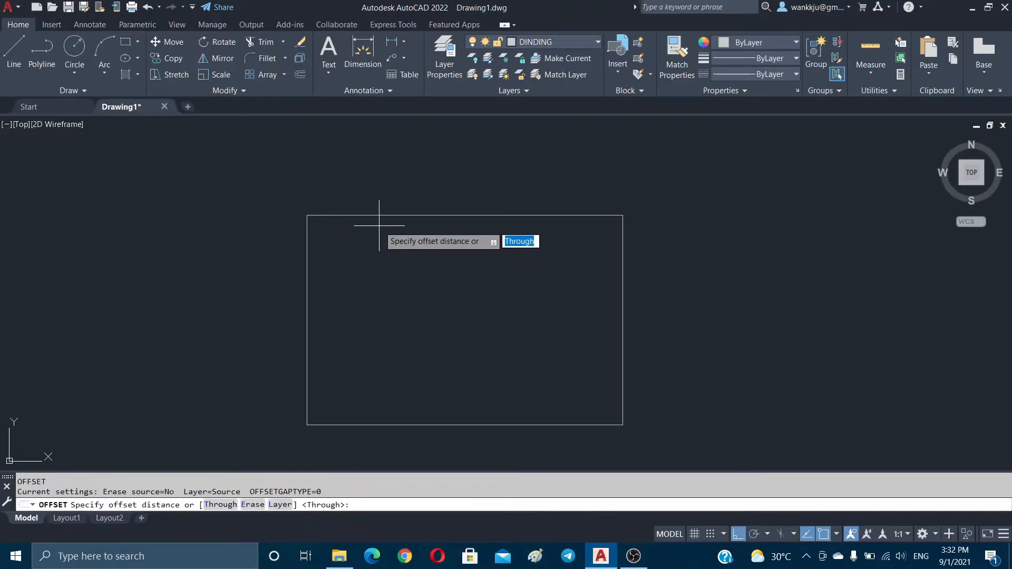
pyautogui.write('1')
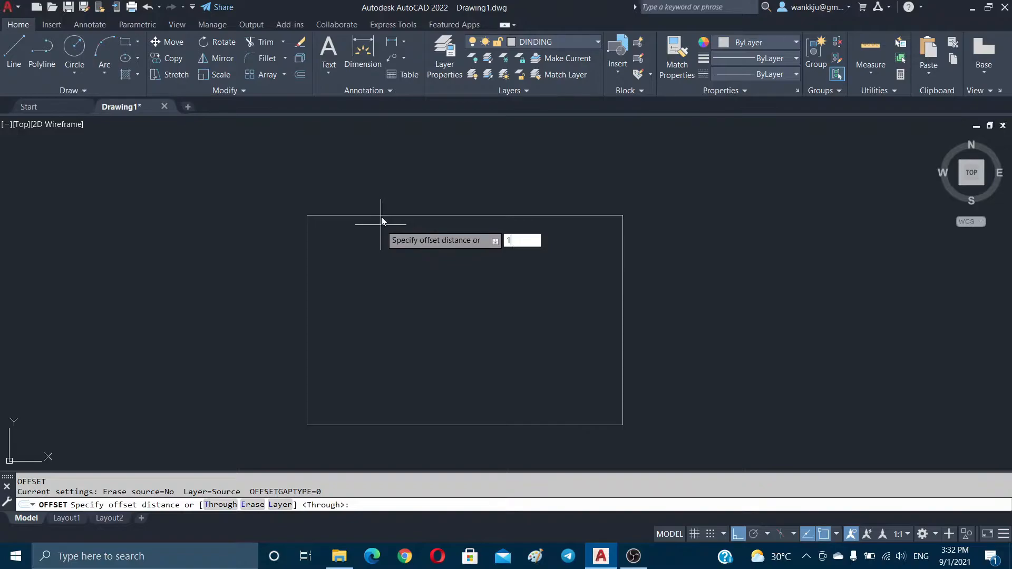
pyautogui.press('Return')
pyautogui.click(381, 216)
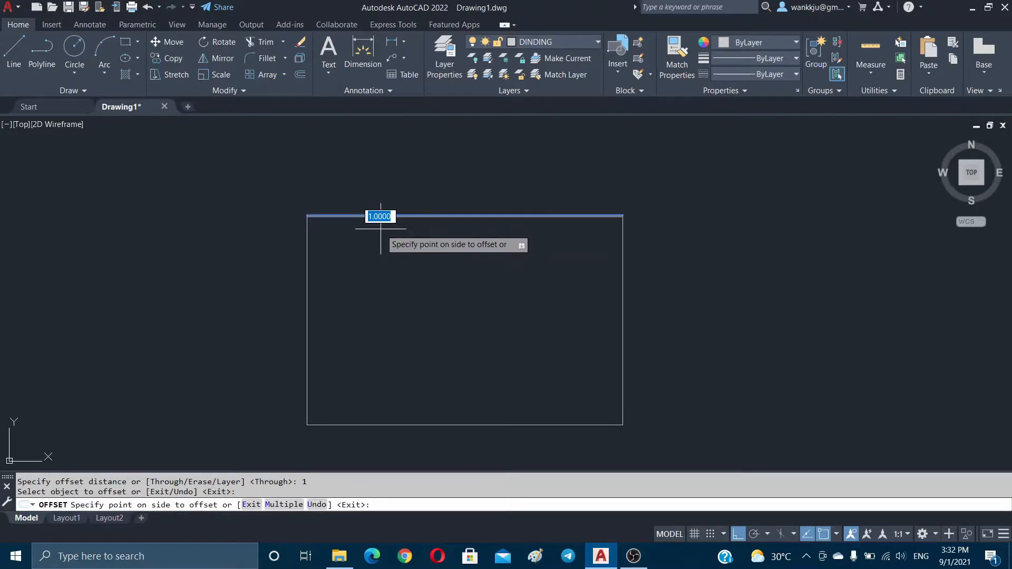
pyautogui.press('Escape')
pyautogui.press('Escape')
# Step: Offset the top, right, left and bottom wall lines 5 units towards the inside of the rectangle
pyautogui.press('Return')
pyautogui.write('5')
pyautogui.press('Return')
pyautogui.click(384, 216)
pyautogui.click(385, 221)
pyautogui.click(623, 280)
pyautogui.click(580, 280)
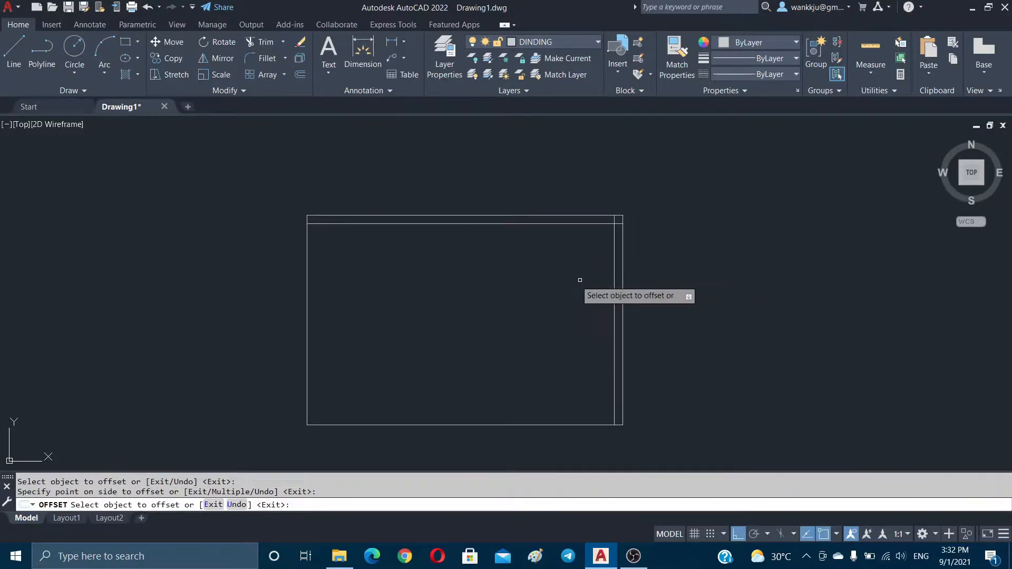
pyautogui.click(307, 281)
pyautogui.click(423, 286)
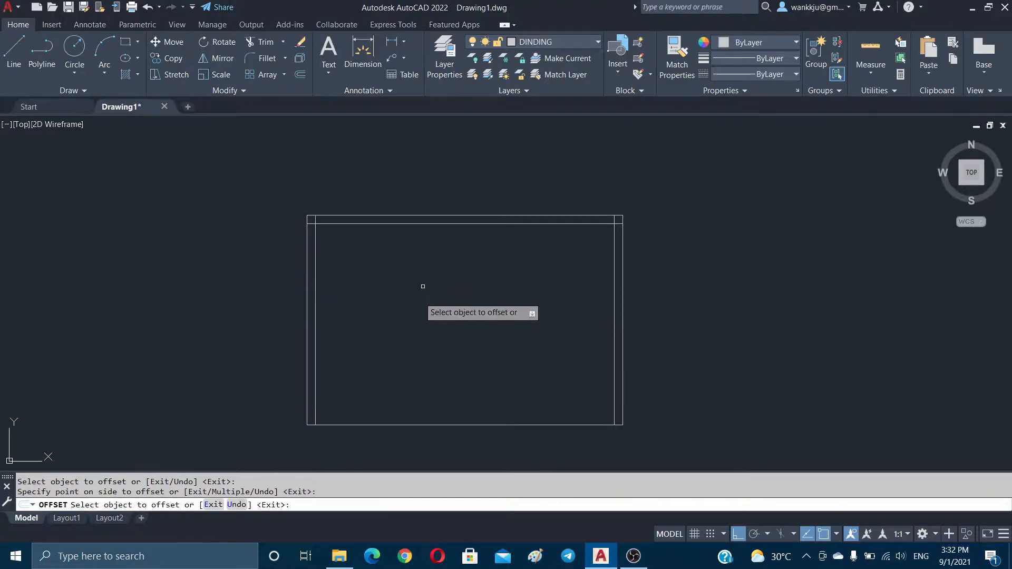
pyautogui.click(438, 425)
pyautogui.click(444, 400)
pyautogui.press('Escape')
pyautogui.press('Escape')
pyautogui.press('Escape')
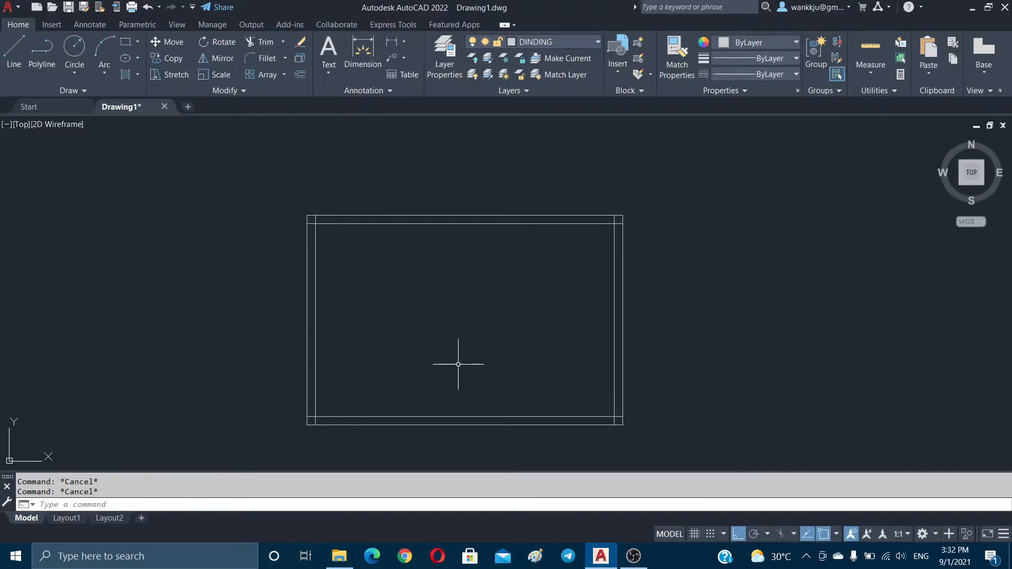
# Step: Trim the overlapping ends of the inner wall lines at all four corners
pyautogui.write('tr')
pyautogui.press('Return')
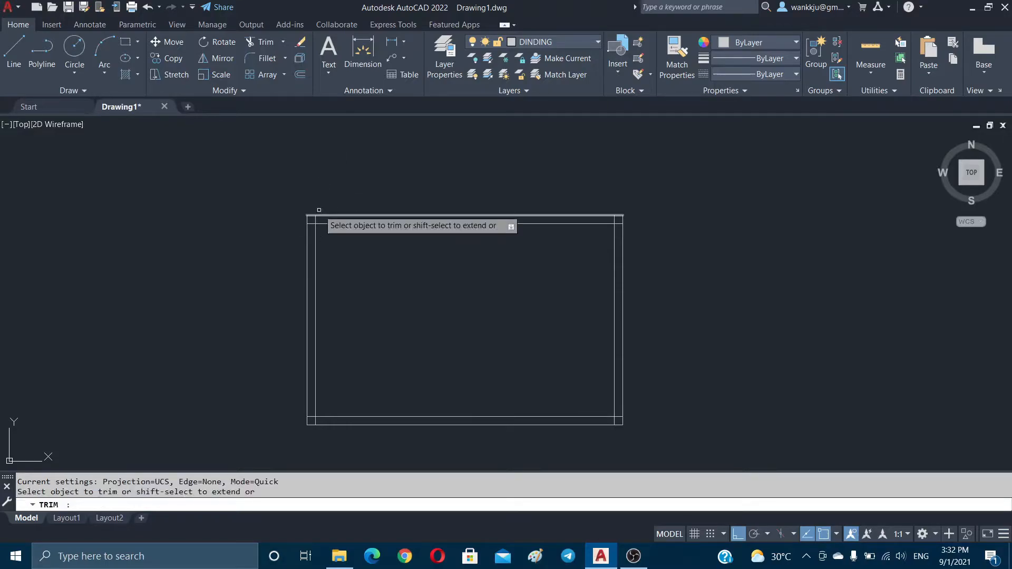
pyautogui.click(316, 219)
pyautogui.click(311, 224)
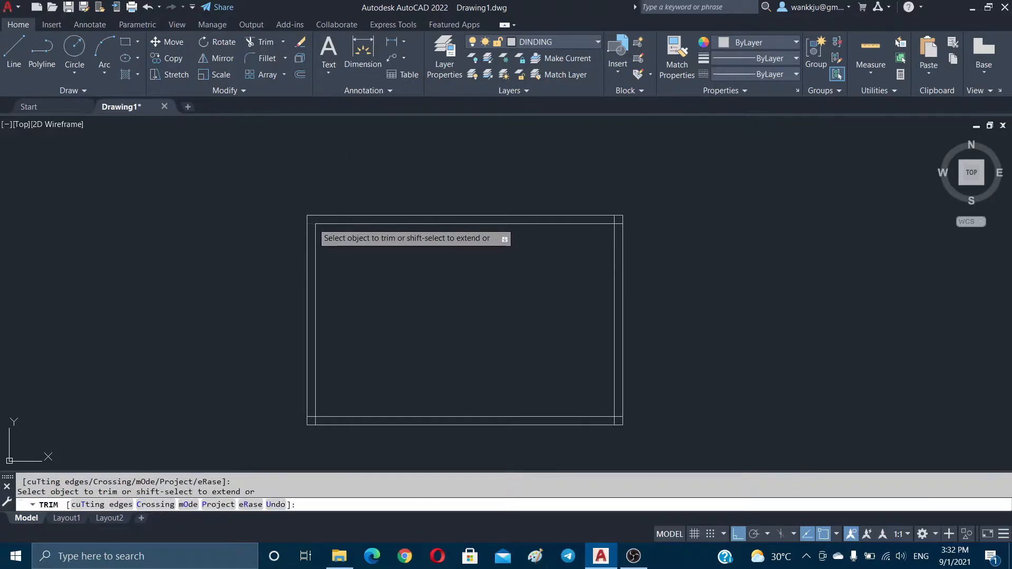
pyautogui.click(617, 220)
pyautogui.click(613, 219)
pyautogui.click(620, 225)
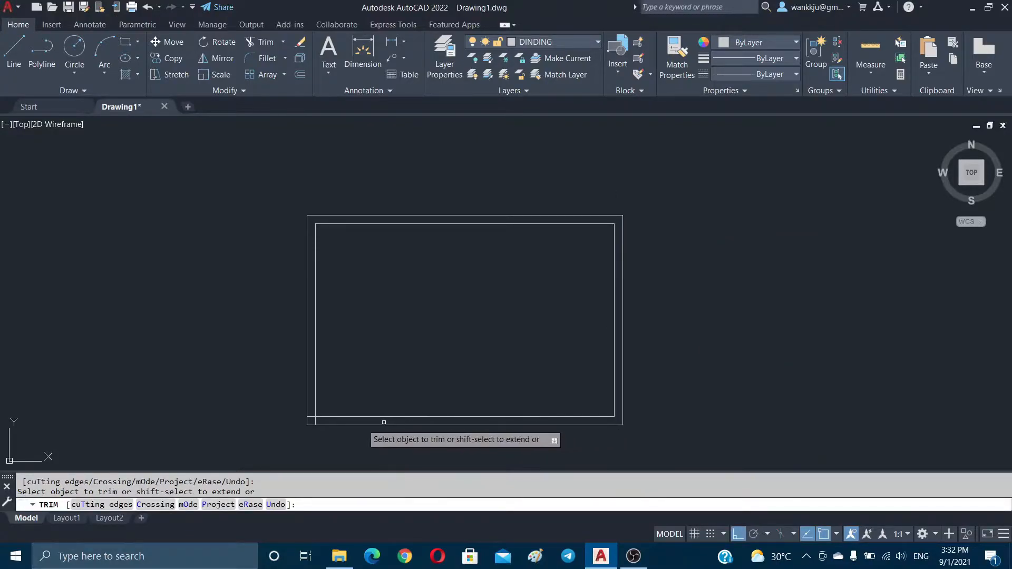
pyautogui.click(311, 423)
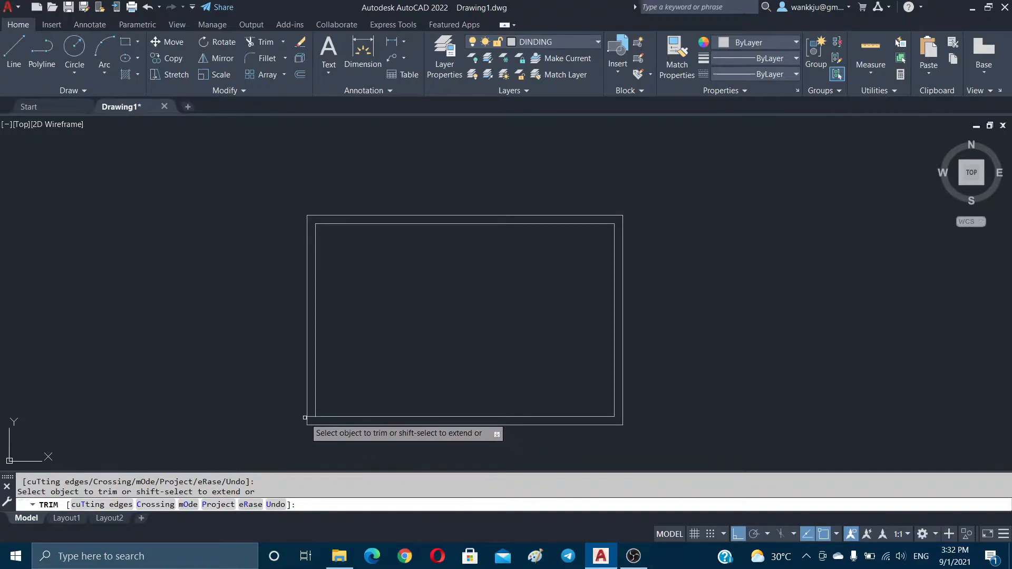
pyautogui.press('Escape')
pyautogui.press('Escape')
# Step: Fill the space between the outer and inner wall lines with a Solid hatch
pyautogui.write('h')
pyautogui.press('Return')
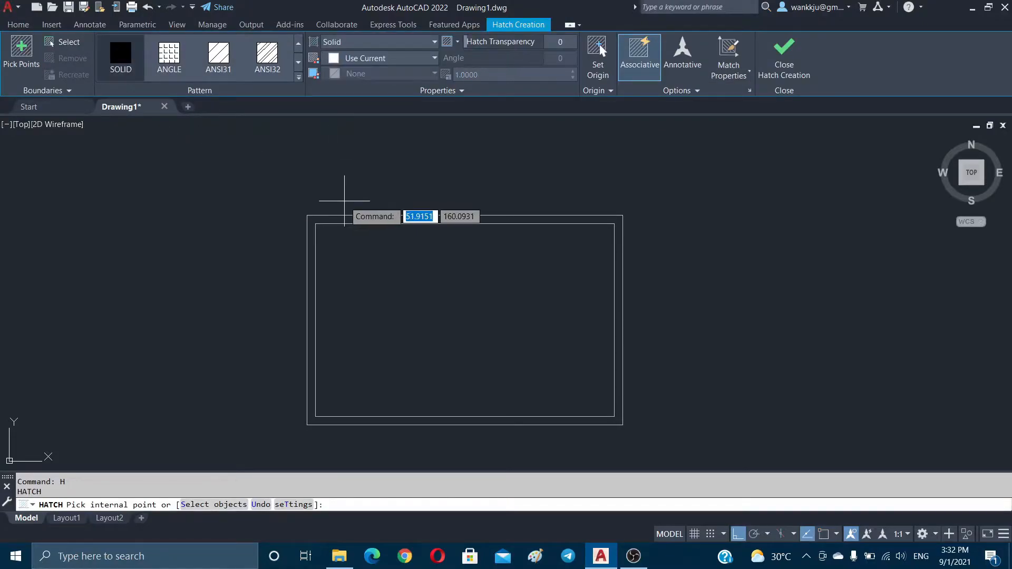
pyautogui.press('Return')
pyautogui.write('h')
pyautogui.press('Return')
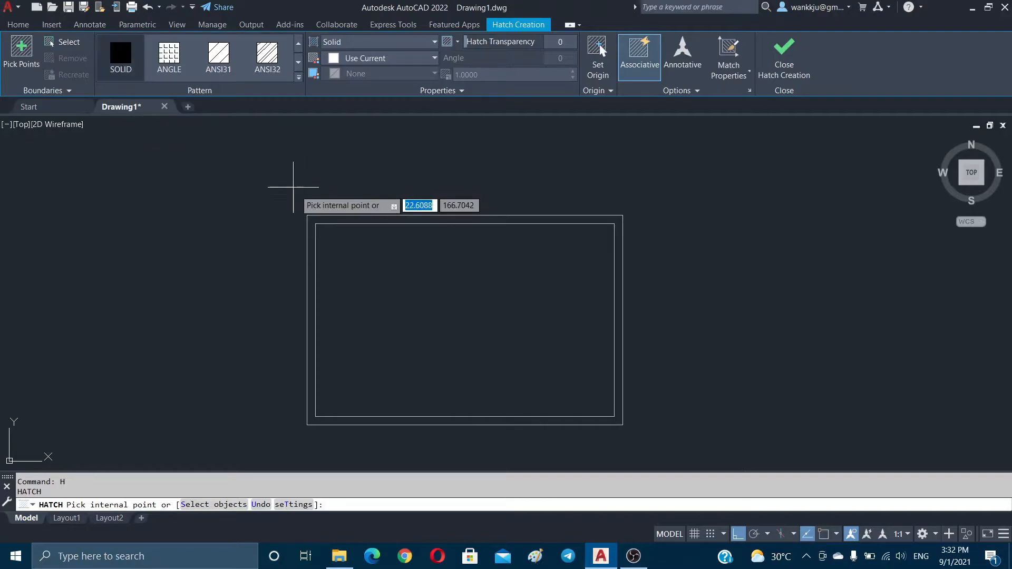
pyautogui.click(326, 220)
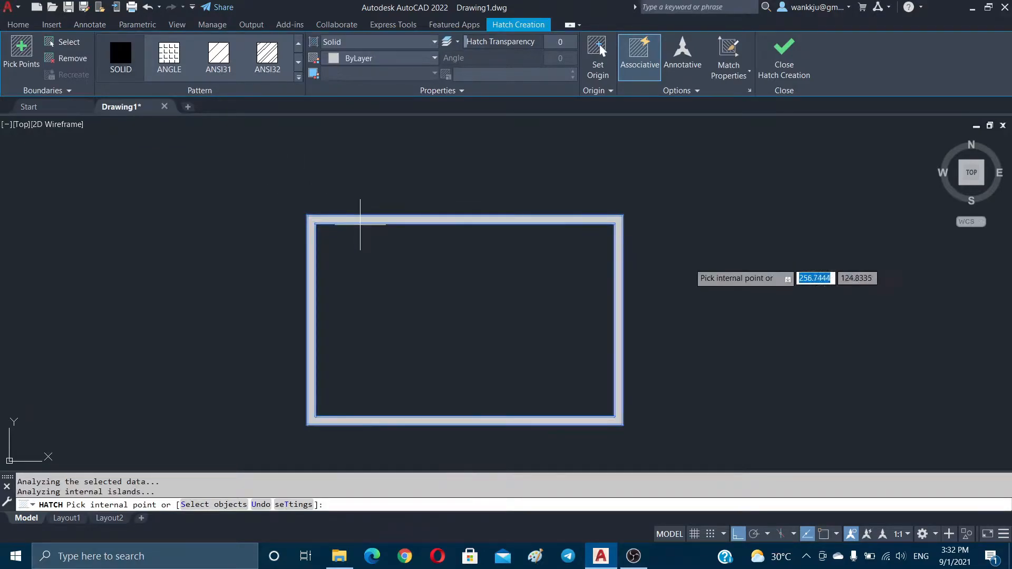
pyautogui.press('Escape')
pyautogui.press('Escape')
pyautogui.press('Escape')
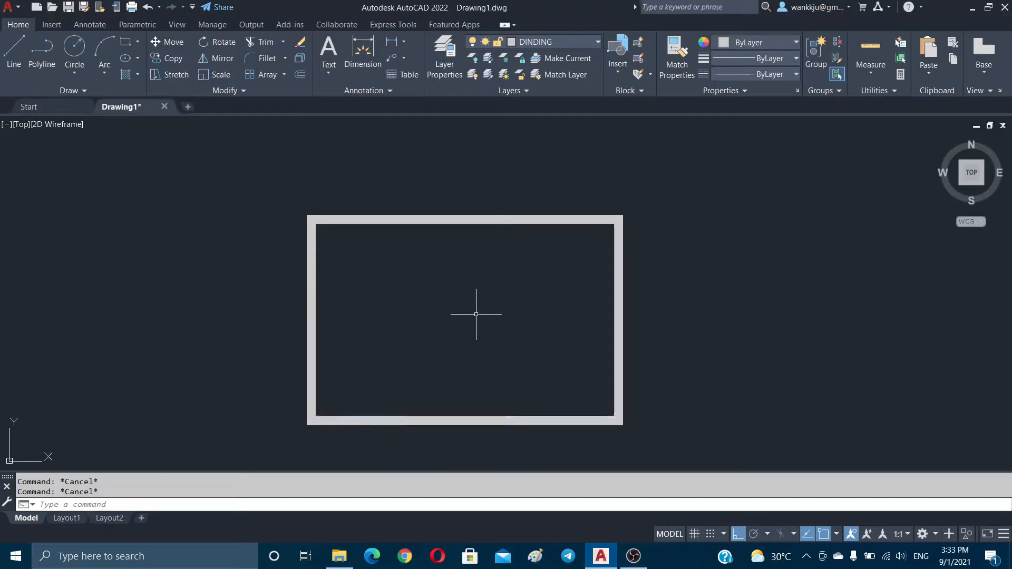
# Step: Make LAMPU the current layer and draw a small circle outside the walls, to the right of the room
pyautogui.click(570, 43)
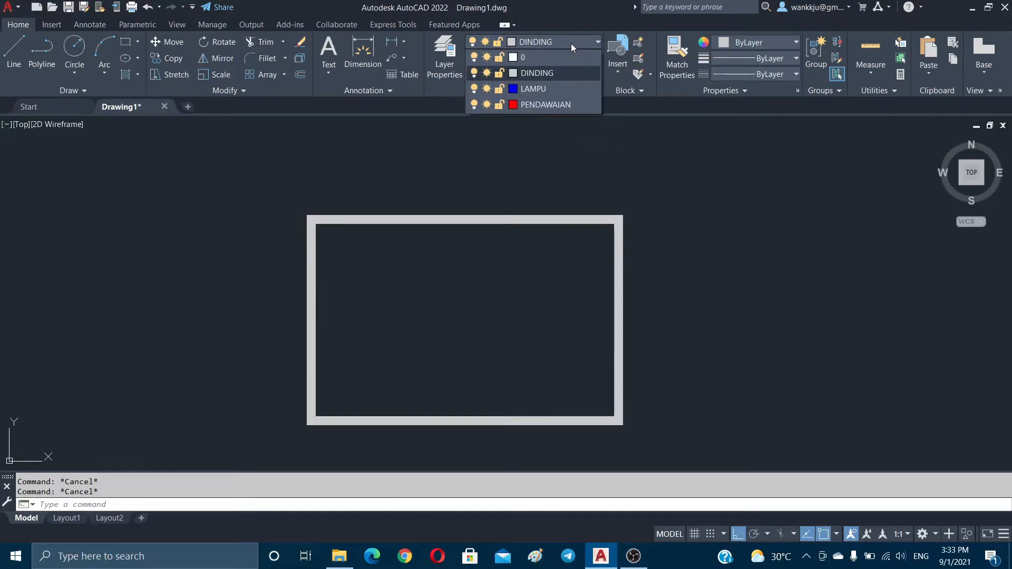
pyautogui.click(538, 91)
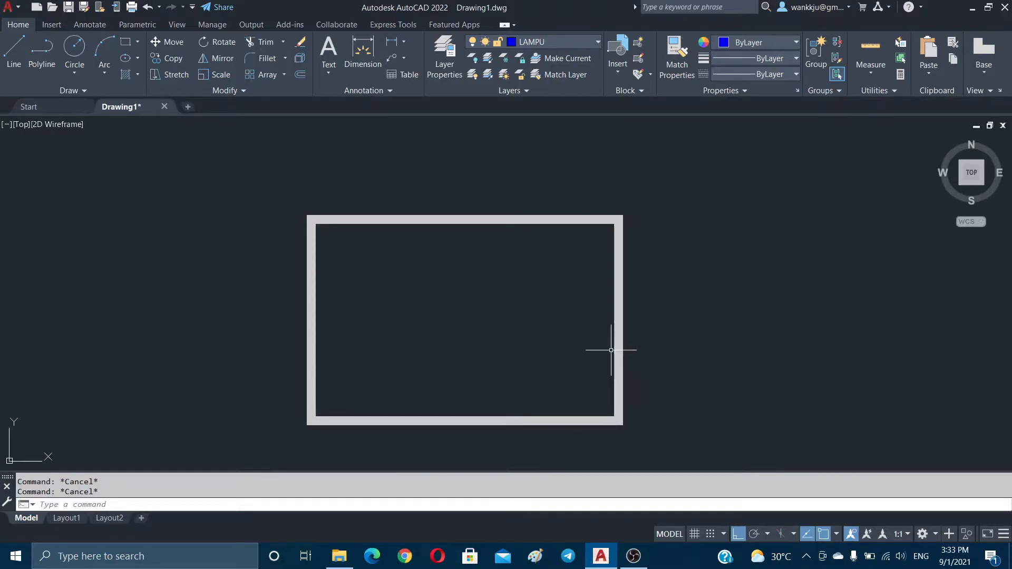
pyautogui.write('c')
pyautogui.press('Return')
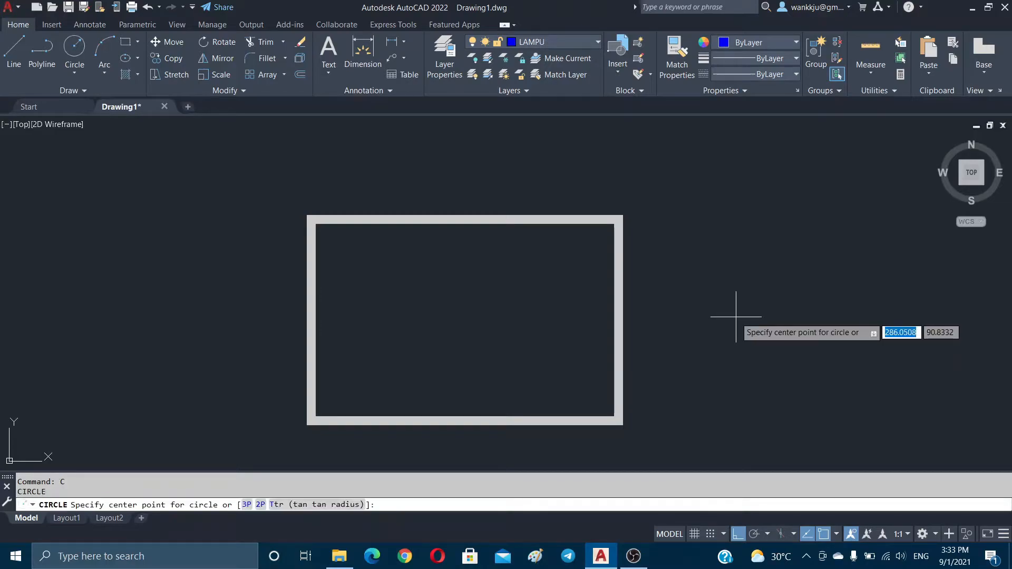
pyautogui.click(737, 317)
pyautogui.press('Escape')
pyautogui.press('Escape')
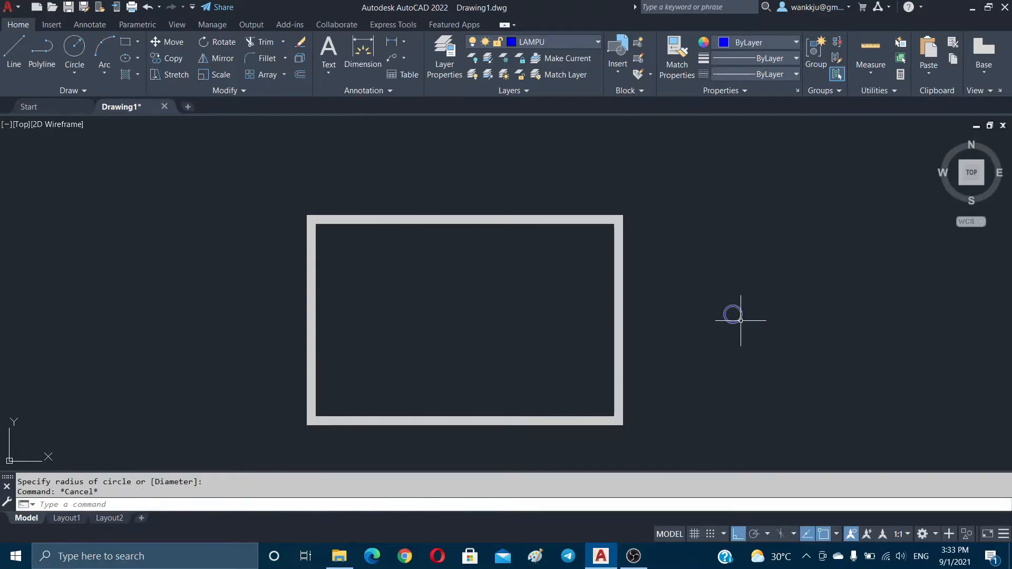
pyautogui.write('l')
pyautogui.press('Return')
pyautogui.press('Escape')
pyautogui.press('Escape')
pyautogui.write('x')
pyautogui.press('Return')
pyautogui.press('Escape')
pyautogui.press('Escape')
# Step: Draw connected lines from the circle's center to its top quadrant and on to its right quadrant
pyautogui.write('z')
pyautogui.press('Return')
pyautogui.click(686, 296)
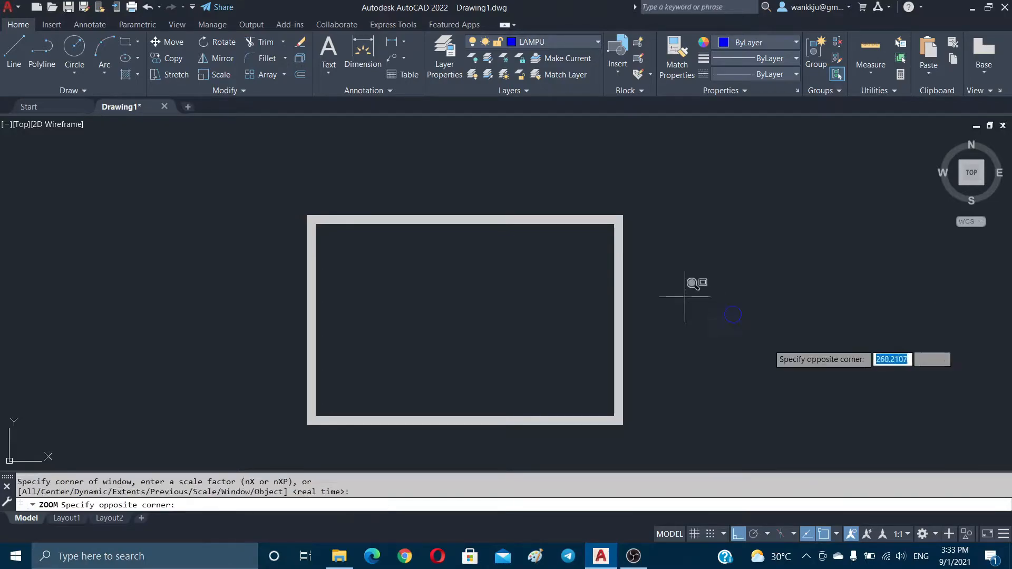
pyautogui.click(783, 365)
pyautogui.press('Escape')
pyautogui.write('l')
pyautogui.press('Return')
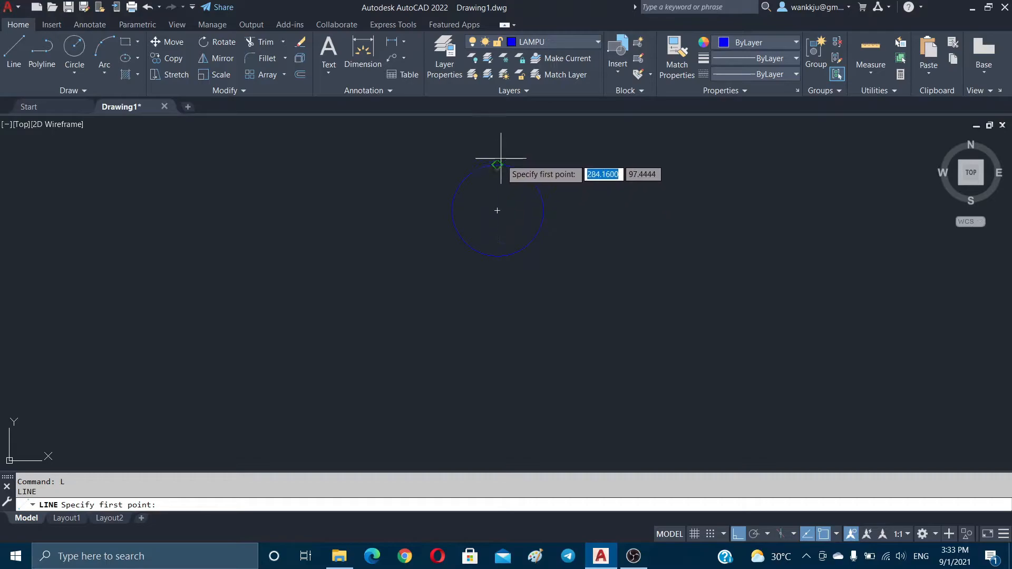
pyautogui.click(498, 210)
pyautogui.click(498, 165)
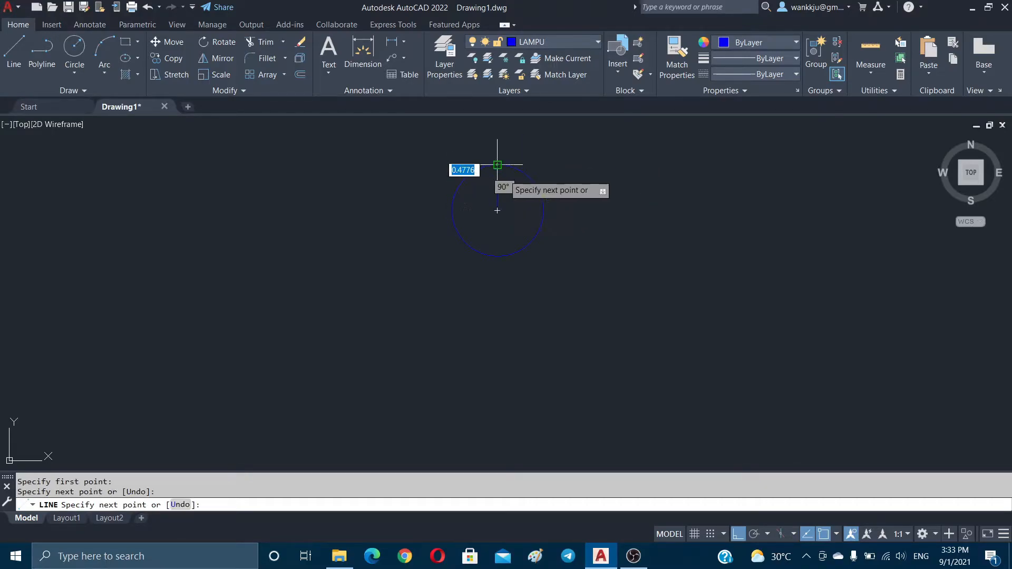
pyautogui.click(543, 211)
pyautogui.press('Escape')
pyautogui.press('Escape')
# Step: Draw a line from the circle's center to the midpoint of the chord joining the top and right quadrants
pyautogui.write('L')
pyautogui.press('Return')
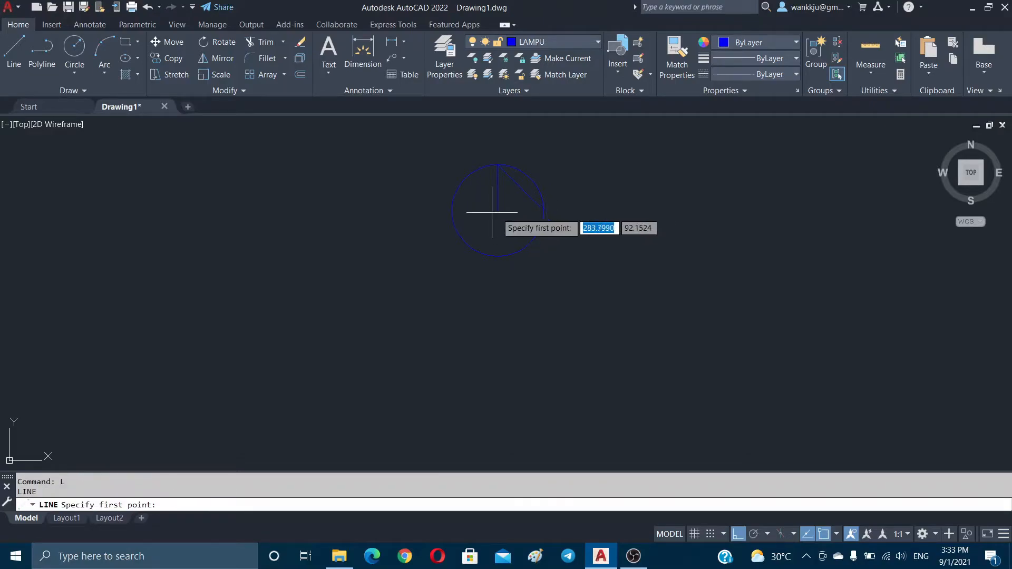
pyautogui.click(496, 211)
pyautogui.press('Escape')
pyautogui.press('Escape')
pyautogui.moveTo(520, 190); pyautogui.dragTo(461, 293, button='middle')
# Step: Draw a slanted helper line outside the circle at its upper right, with Ortho off
pyautogui.write('L')
pyautogui.press('Return')
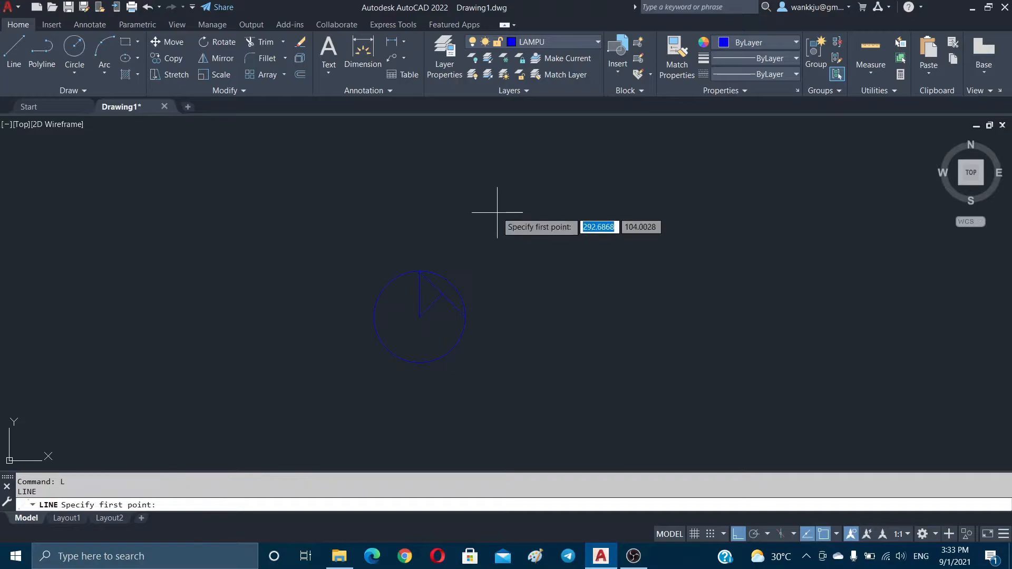
pyautogui.click(508, 186)
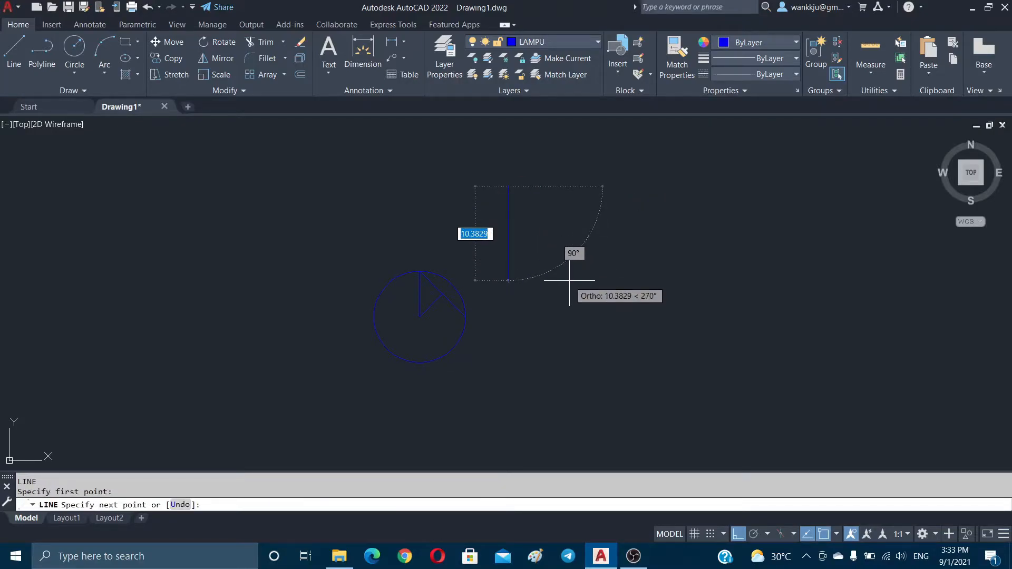
pyautogui.press('F8')
pyautogui.click(575, 274)
pyautogui.press('Escape')
pyautogui.press('Escape')
# Step: Extend the diagonal line from the circle's center to the slanted helper line, and erase the helper line
pyautogui.write('E')
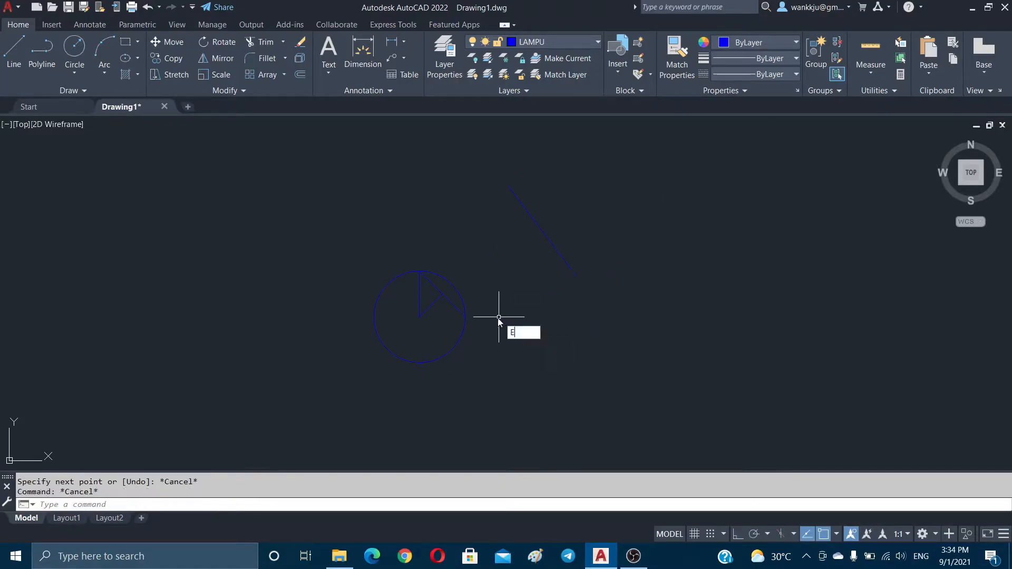
pyautogui.write('X')
pyautogui.press('Return')
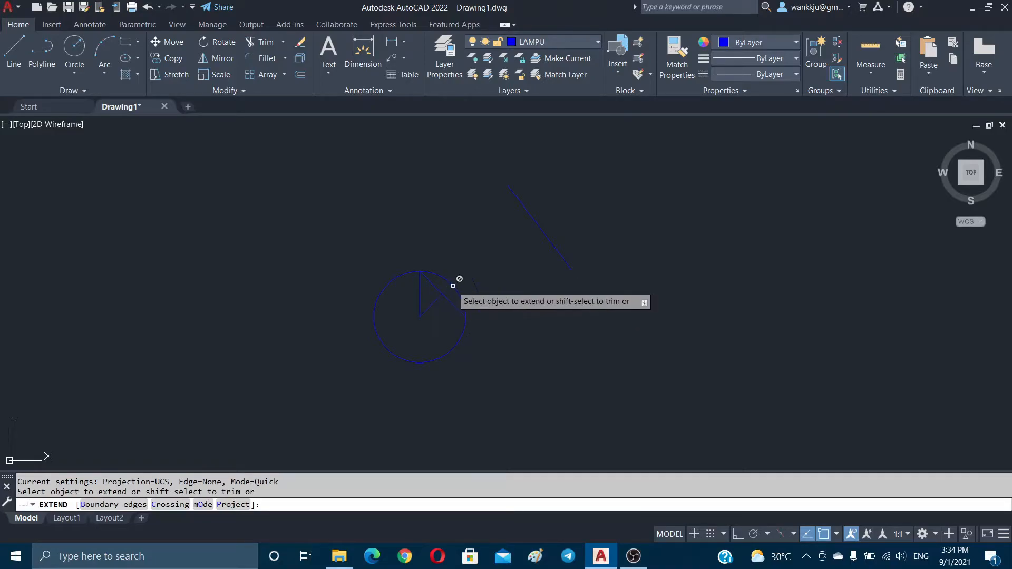
pyautogui.click(450, 288)
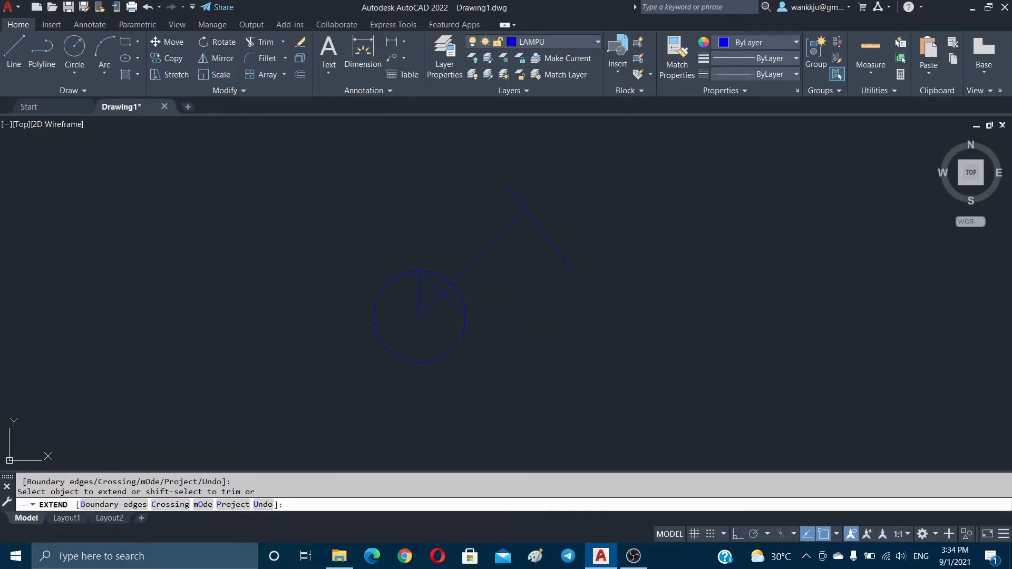
pyautogui.press('Escape')
pyautogui.press('Escape')
pyautogui.click(531, 260)
pyautogui.press('Return')
# Step: Draw a short line sloping down to the right from the outer end of the diagonal line
pyautogui.press('l')
pyautogui.press('Return')
pyautogui.click(528, 209)
pyautogui.click(551, 231)
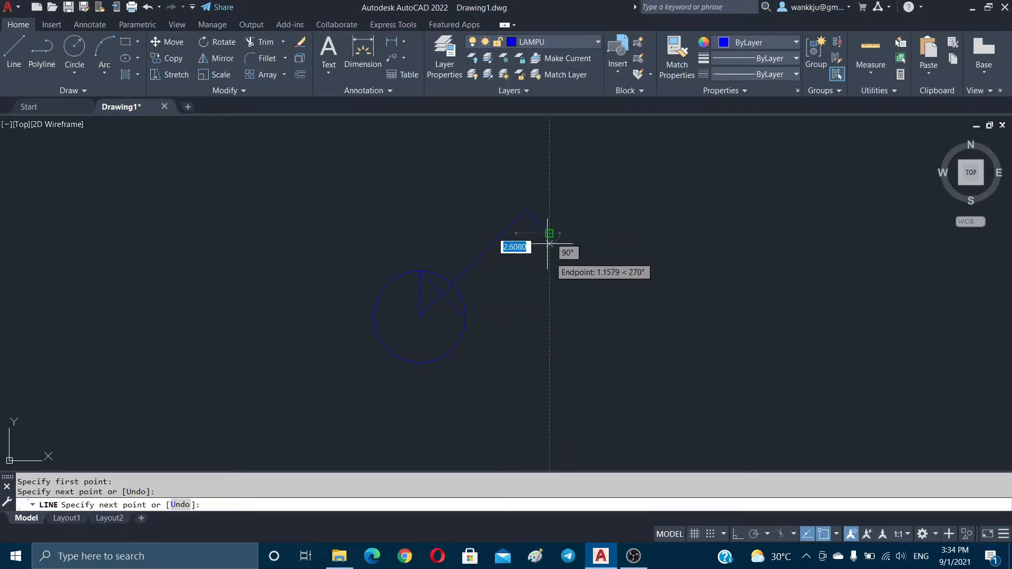
pyautogui.press('Escape')
# Step: Trim the diagonal line at the circle's edge and erase the remaining construction lines inside the circle
pyautogui.write('TR')
pyautogui.press('Return')
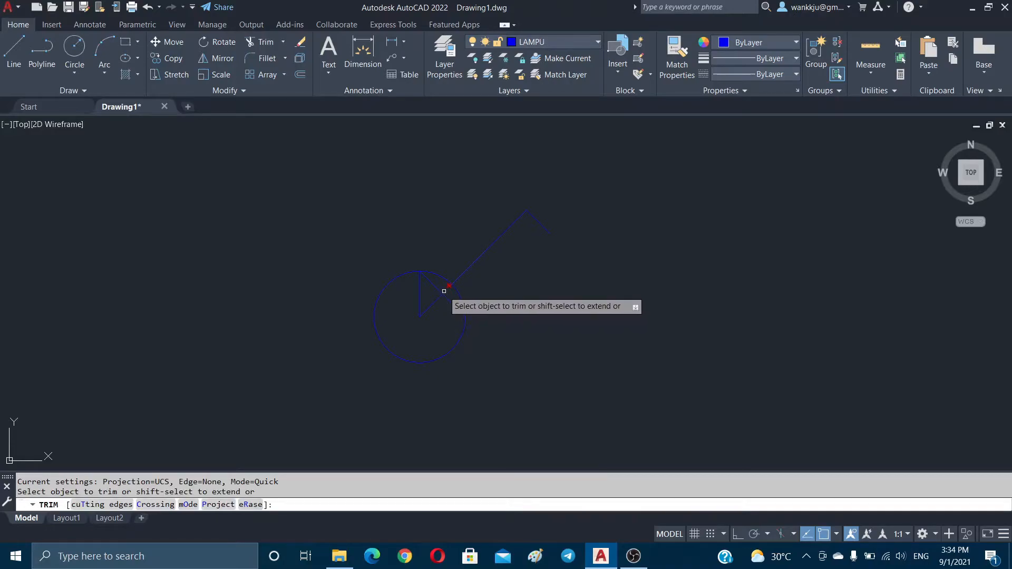
pyautogui.click(428, 285)
pyautogui.press('Escape')
pyautogui.write('E')
pyautogui.press('Return')
pyautogui.click(449, 312)
pyautogui.click(420, 286)
pyautogui.press('Escape')
pyautogui.press('Escape')
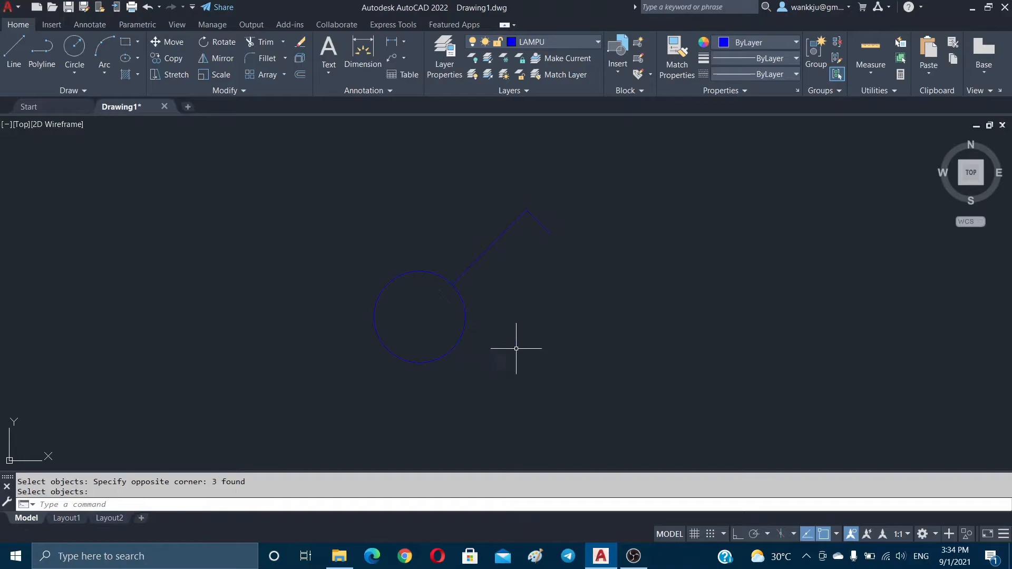
# Step: Zoom out to view the whole wall frame together with the finished circle symbol
pyautogui.write('Z')
pyautogui.press('Return')
pyautogui.press('Return')
pyautogui.moveTo(508, 269)
pyautogui.mouseDown()
pyautogui.moveTo(516, 411)
pyautogui.moveTo(561, 277)
pyautogui.moveTo(483, 417)
pyautogui.moveTo(501, 329)
pyautogui.mouseUp()
pyautogui.press('Escape')
pyautogui.write('P')
pyautogui.press('Return')
pyautogui.press('Escape')
pyautogui.write('Z')
pyautogui.press('Return')
pyautogui.press('Return')
pyautogui.press('Escape')
pyautogui.press('Escape')
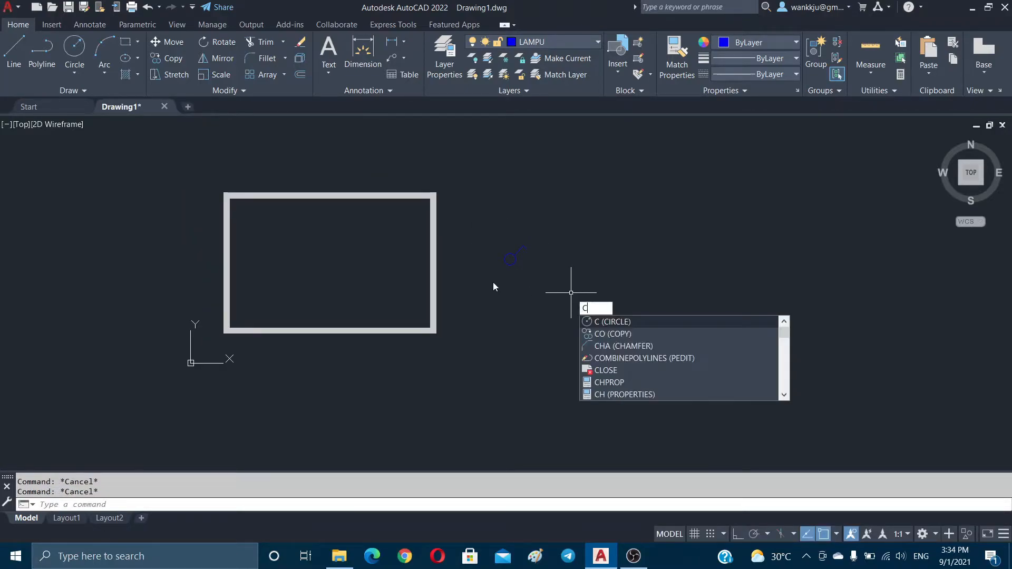
pyautogui.press('BackSpace')
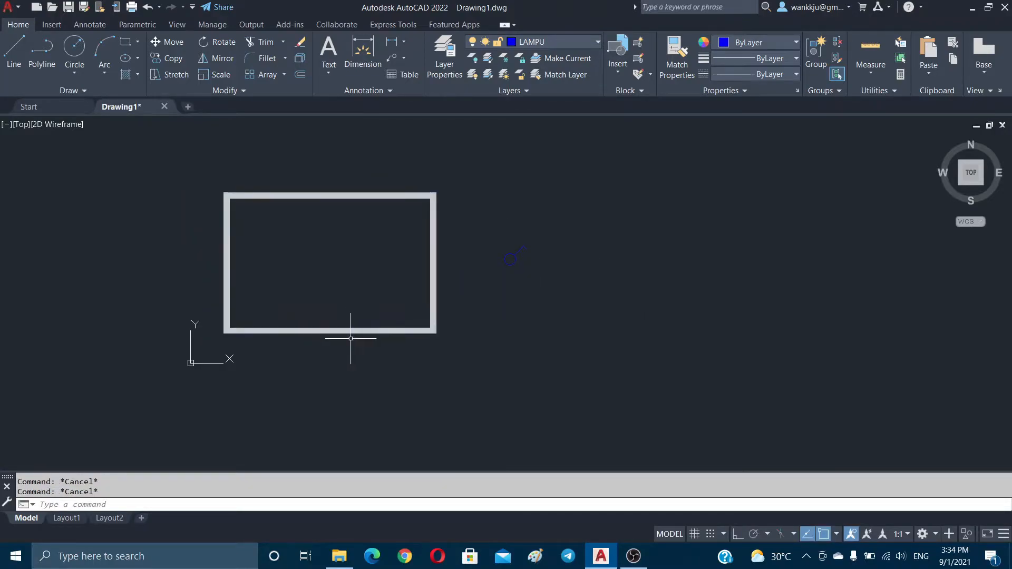
# Step: Copy the small circle symbol a short distance to its right to make a side-by-side pair
pyautogui.write('c')
pyautogui.press('BackSpace')
pyautogui.write('cp')
pyautogui.press('Return')
pyautogui.click(491, 235)
pyautogui.click(561, 296)
pyautogui.press('Return')
pyautogui.click(538, 275)
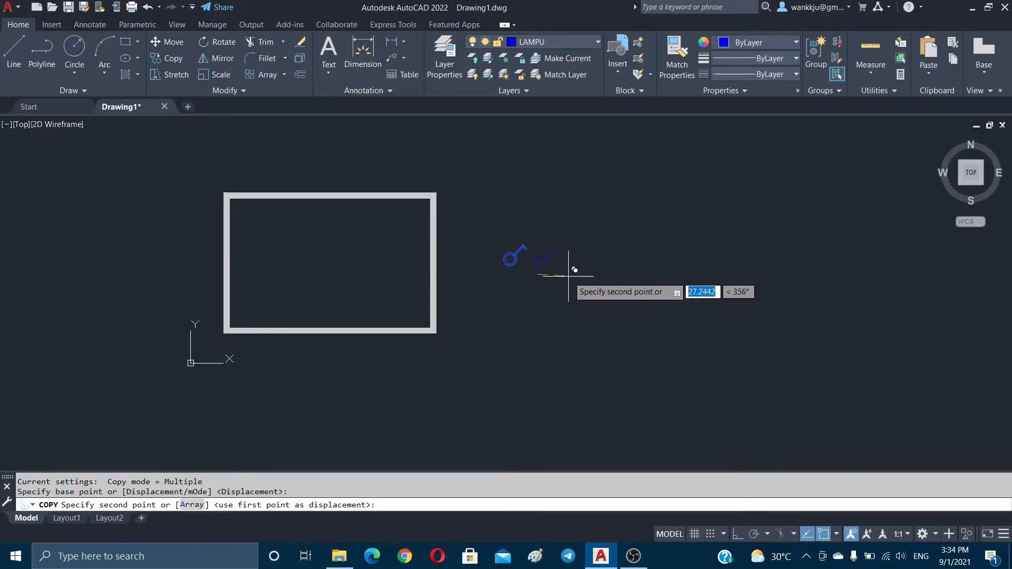
pyautogui.press('Escape')
pyautogui.press('Escape')
pyautogui.press('Escape')
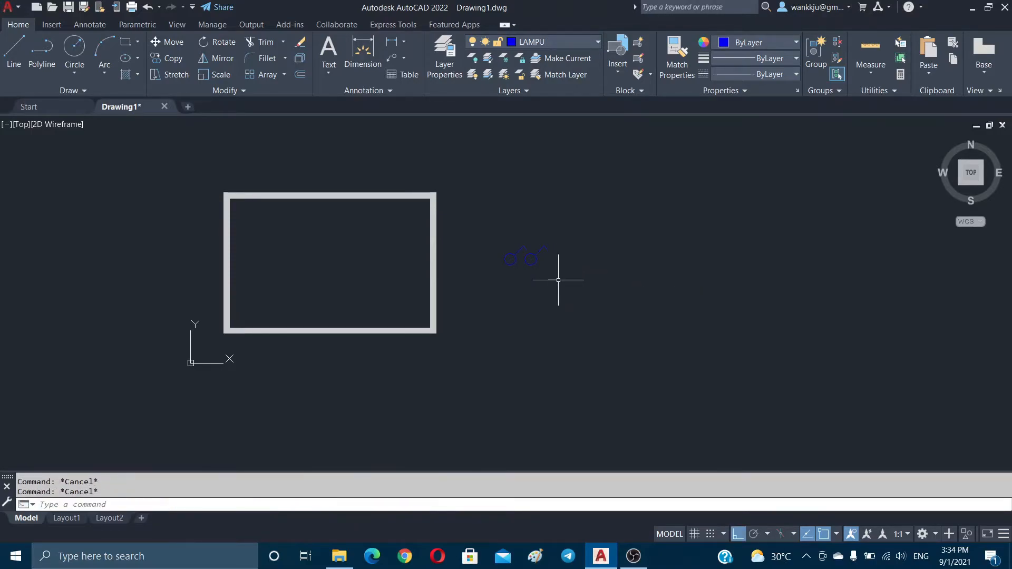
# Step: Scale both small circle symbols by a factor of 0.5 about a point between them
pyautogui.write('c')
pyautogui.press('Return')
pyautogui.click(495, 227)
pyautogui.click(589, 319)
pyautogui.press('Return')
pyautogui.click(525, 259)
pyautogui.write('0.5')
pyautogui.press('Return')
pyautogui.press('Escape')
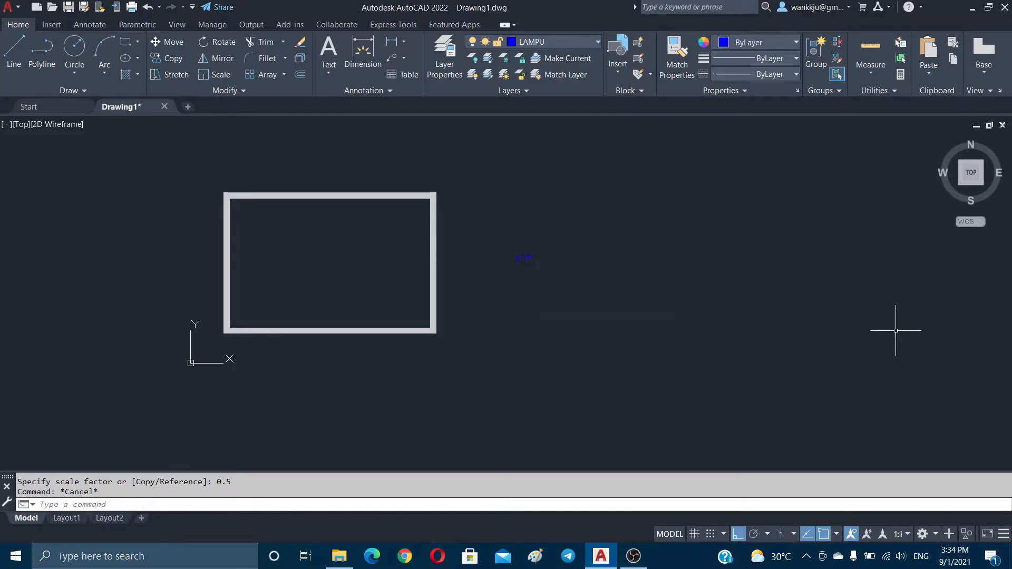
# Step: Move the pair of small circle symbols into the room, just above the lower wall
pyautogui.write('m')
pyautogui.press('Return')
pyautogui.click(501, 231)
pyautogui.click(580, 284)
pyautogui.press('Return')
pyautogui.click(710, 303)
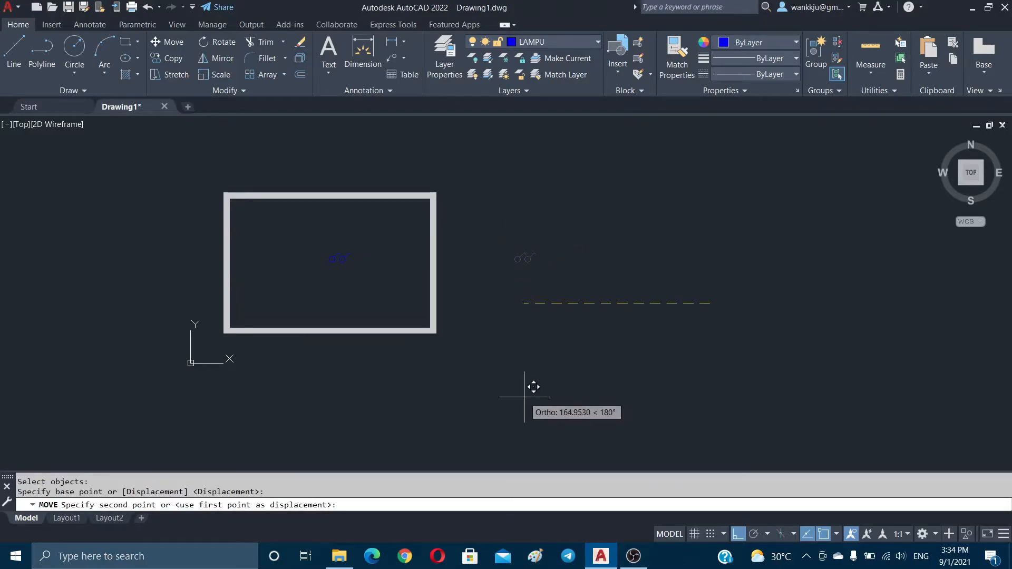
pyautogui.press('F8')
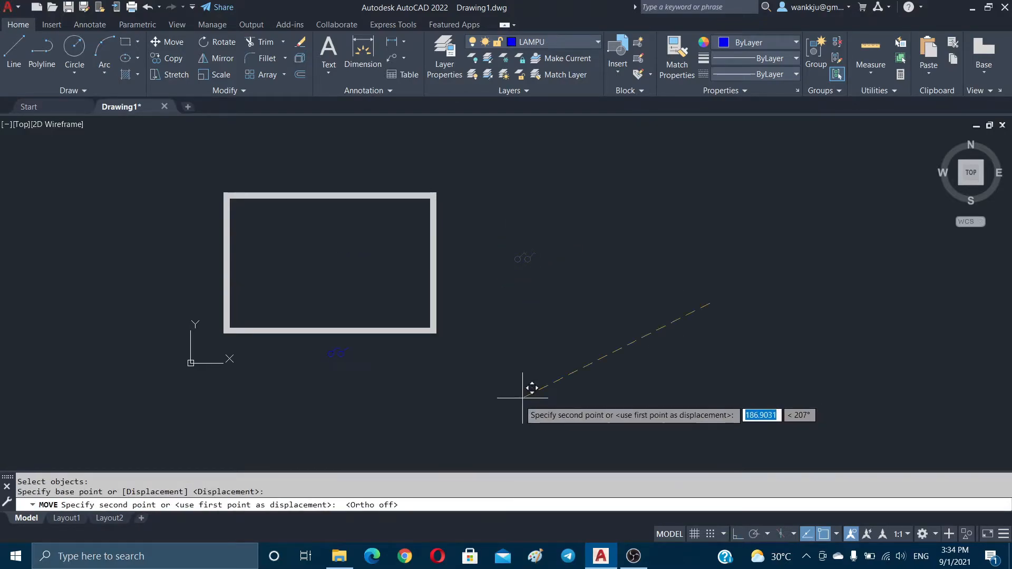
pyautogui.click(490, 367)
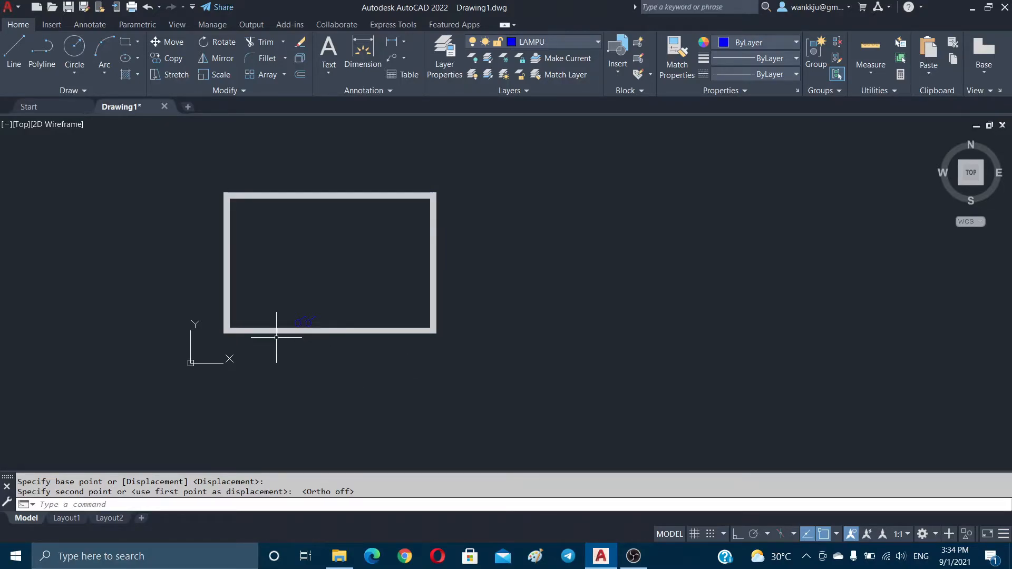
pyautogui.press('Escape')
pyautogui.press('Escape')
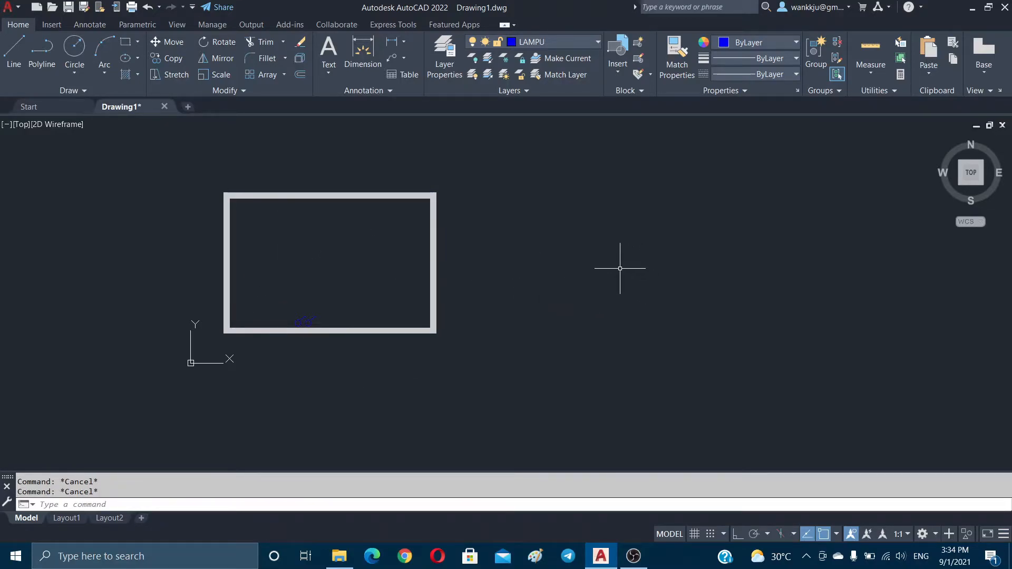
# Step: Draw a larger circle on the LAMPU layer outside the room, to the right of the walls
pyautogui.write('c')
pyautogui.press('Return')
pyautogui.click(571, 239)
pyautogui.click(581, 254)
# Step: Draw a line chain through the circle's quadrants, forming the horizontal and vertical diameters and the upper-right and lower-left chords
pyautogui.write('l')
pyautogui.press('Return')
pyautogui.click(553, 239)
pyautogui.click(590, 238)
pyautogui.click(590, 239)
pyautogui.click(572, 221)
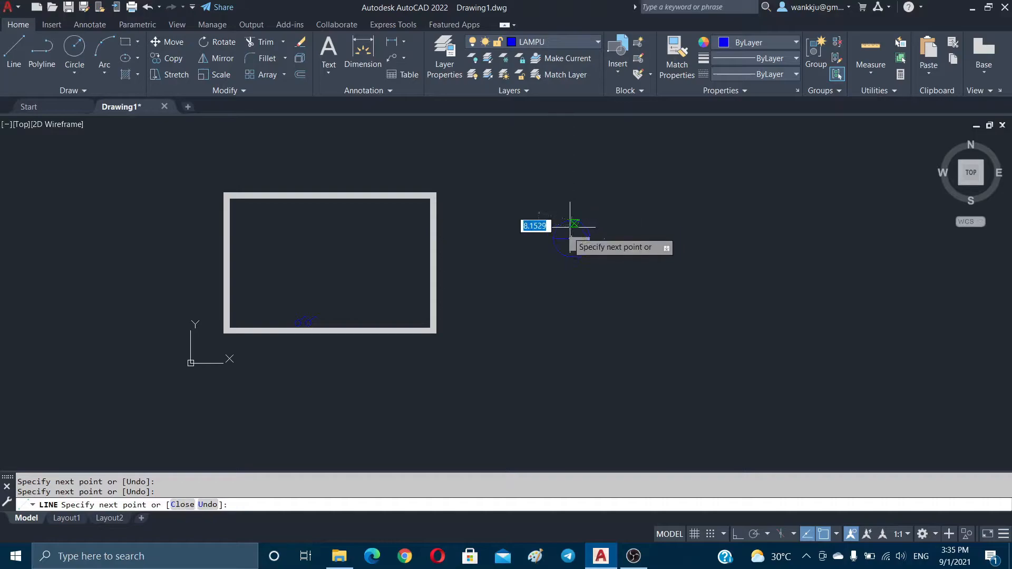
pyautogui.click(571, 257)
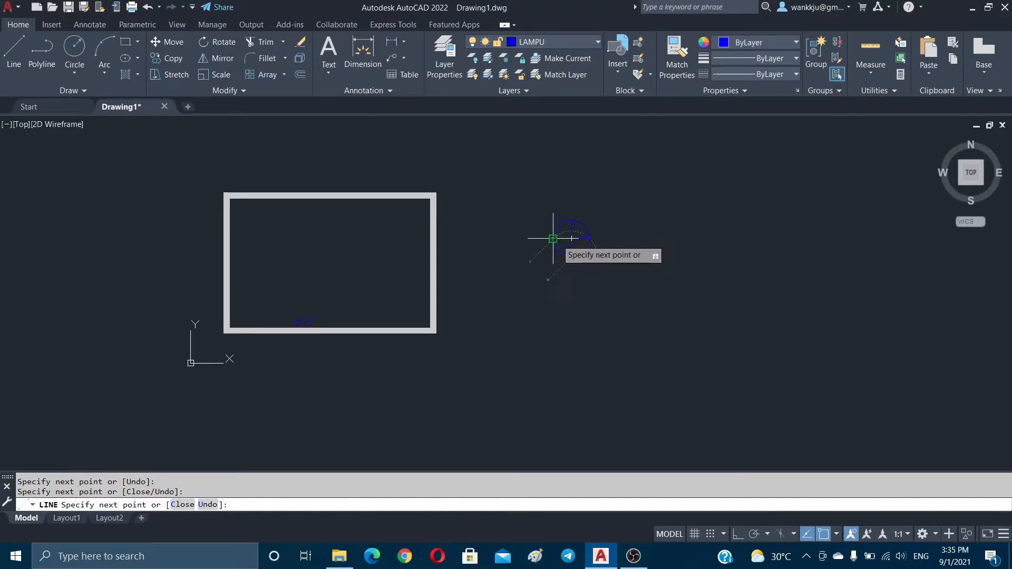
pyautogui.press('Escape')
# Step: Draw a diagonal line through the circle's center between the two chord midpoints and extend it to the circle
pyautogui.press('Return')
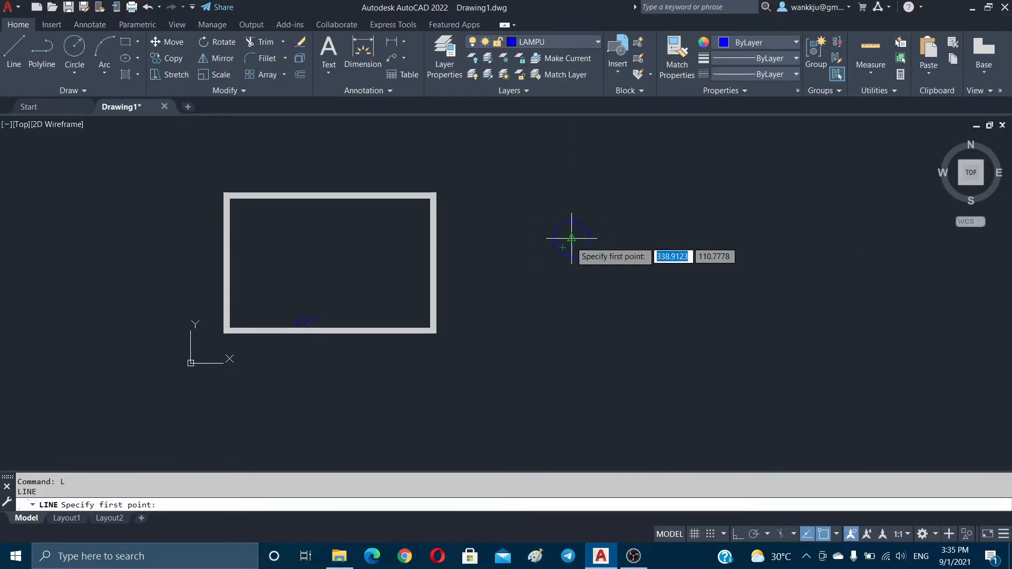
pyautogui.click(562, 247)
pyautogui.press('Escape')
pyautogui.press('Escape')
pyautogui.press('Escape')
pyautogui.write('Ex')
pyautogui.press('Return')
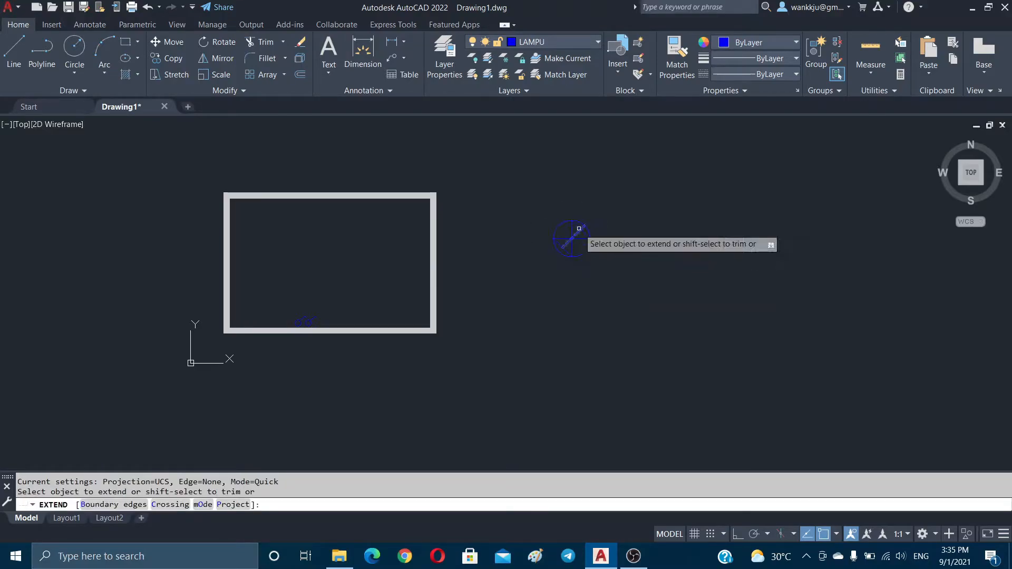
pyautogui.press('Escape')
pyautogui.press('Escape')
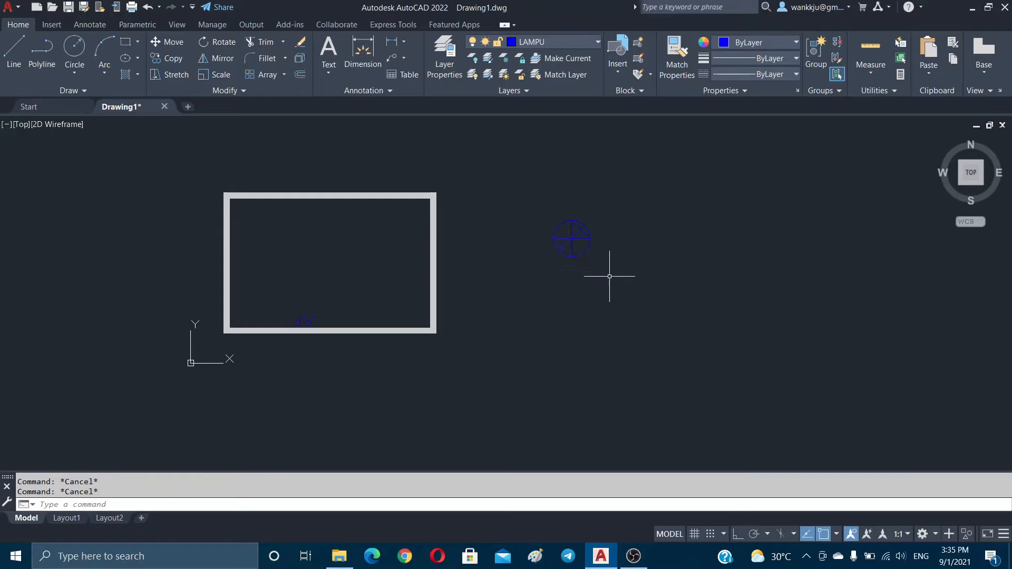
# Step: Remove the vertical diameter and both helper chords from inside the circle with Trim and Erase
pyautogui.write('tr')
pyautogui.press('Return')
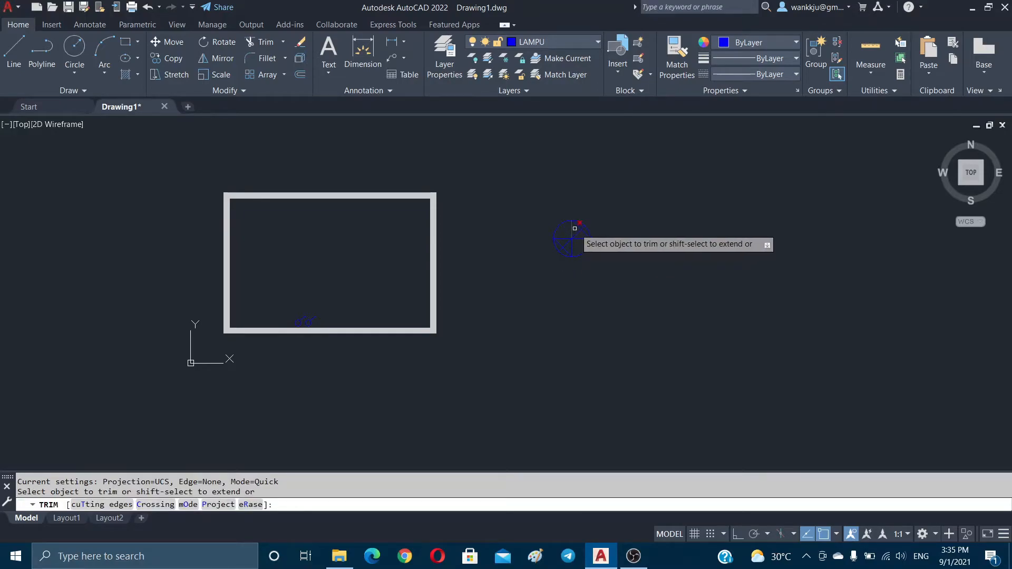
pyautogui.click(575, 229)
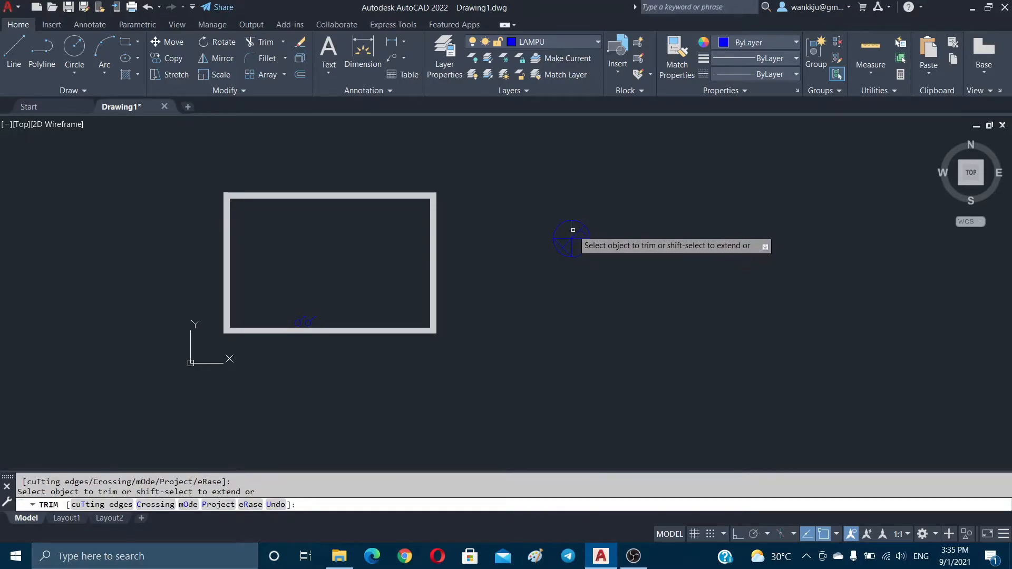
pyautogui.click(573, 229)
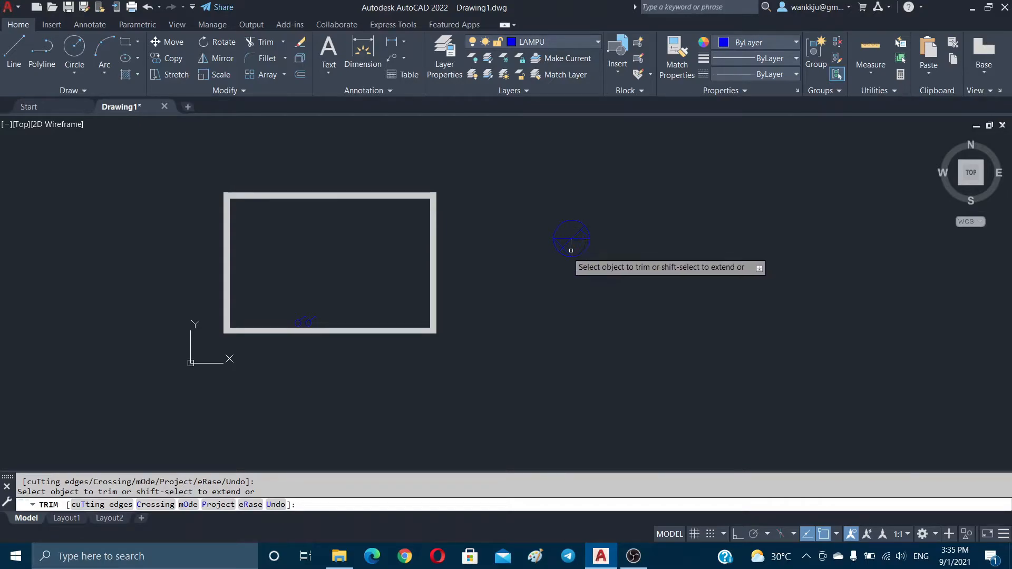
pyautogui.press('Escape')
pyautogui.press('Escape')
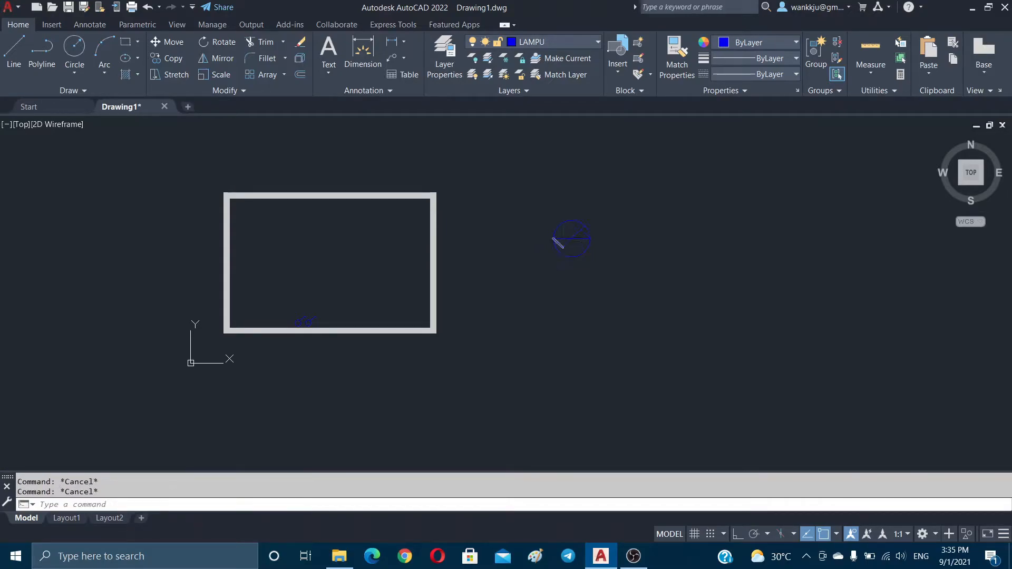
pyautogui.write('E')
pyautogui.press('Return')
pyautogui.press('Escape')
# Step: Fill the two opposite narrow sectors of the circle with a solid hatch
pyautogui.write('H')
pyautogui.press('Return')
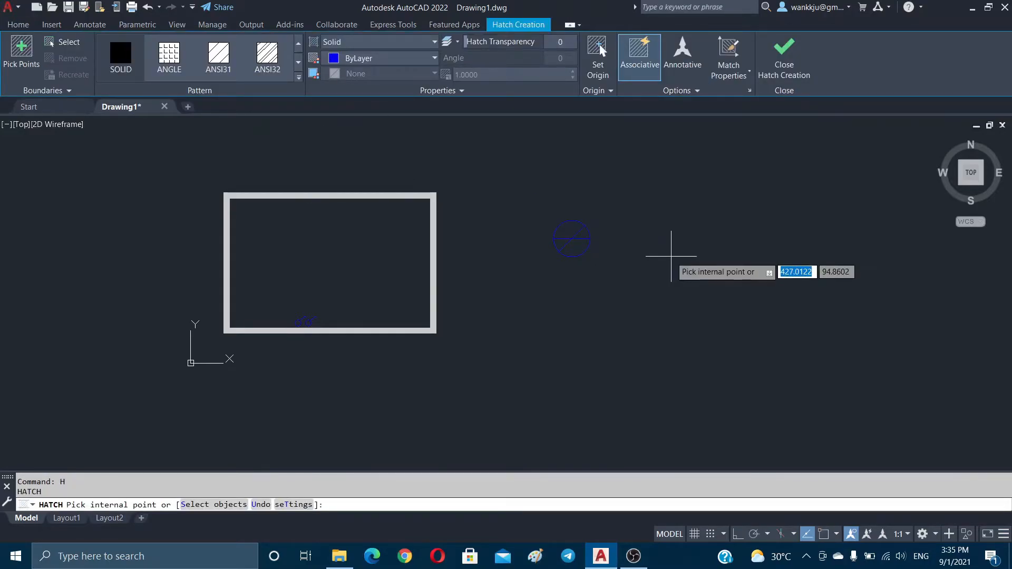
pyautogui.click(580, 234)
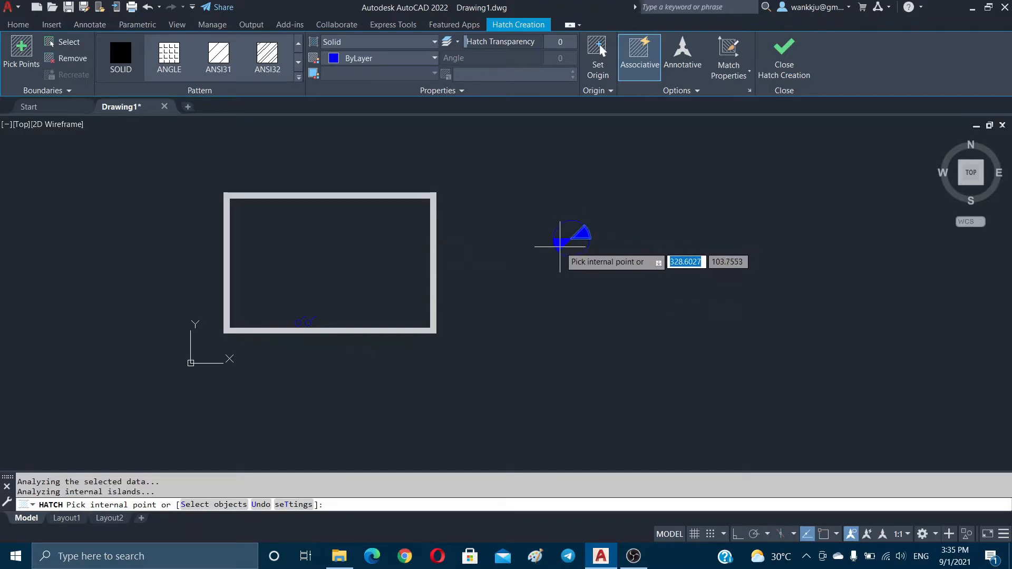
pyautogui.press('Escape')
# Step: Move the hatched circle symbol into the left half of the room
pyautogui.write('m')
pyautogui.press('Return')
pyautogui.click(546, 201)
pyautogui.click(614, 268)
pyautogui.press('Return')
pyautogui.click(782, 326)
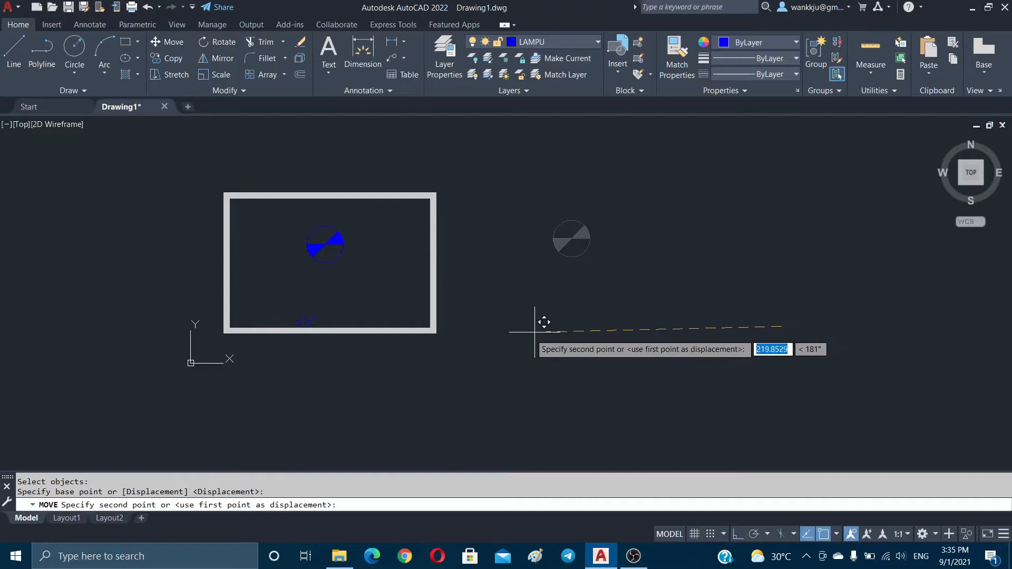
pyautogui.click(496, 345)
pyautogui.press('Escape')
# Step: Draw a straight vertical line outside the room, to the right of the walls
pyautogui.press('Return')
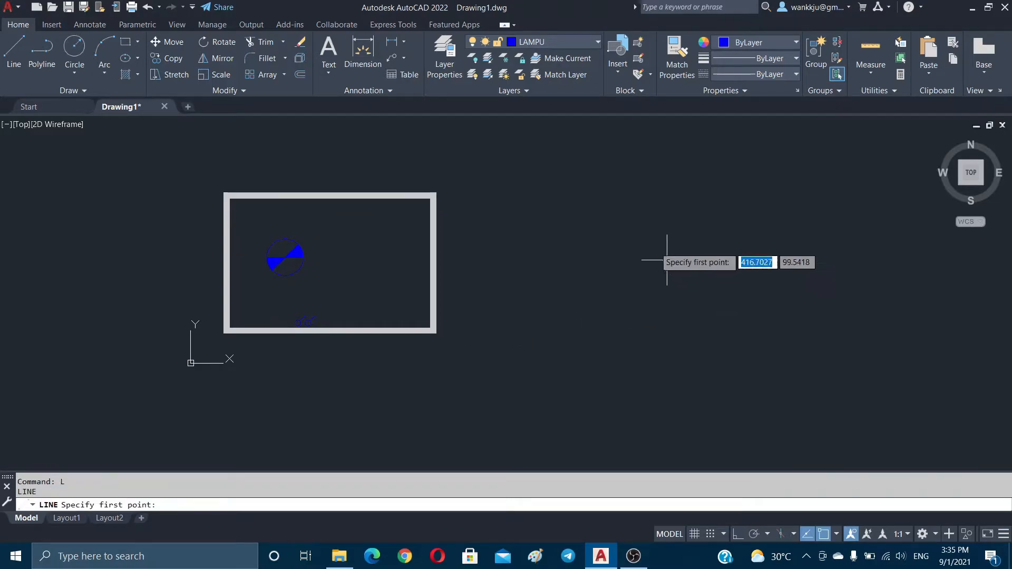
pyautogui.click(652, 229)
pyautogui.press('F8')
pyautogui.click(652, 274)
pyautogui.press('Escape')
# Step: Draw a short horizontal line below the vertical line
pyautogui.write('L')
pyautogui.press('Return')
pyautogui.click(638, 313)
pyautogui.click(649, 313)
pyautogui.press('Escape')
pyautogui.press('Escape')
# Step: Copy the short horizontal line by its midpoint onto both ends of the vertical line
pyautogui.write('COP')
pyautogui.press('Return')
pyautogui.click(663, 335)
pyautogui.click(631, 306)
pyautogui.press('Return')
pyautogui.click(642, 310)
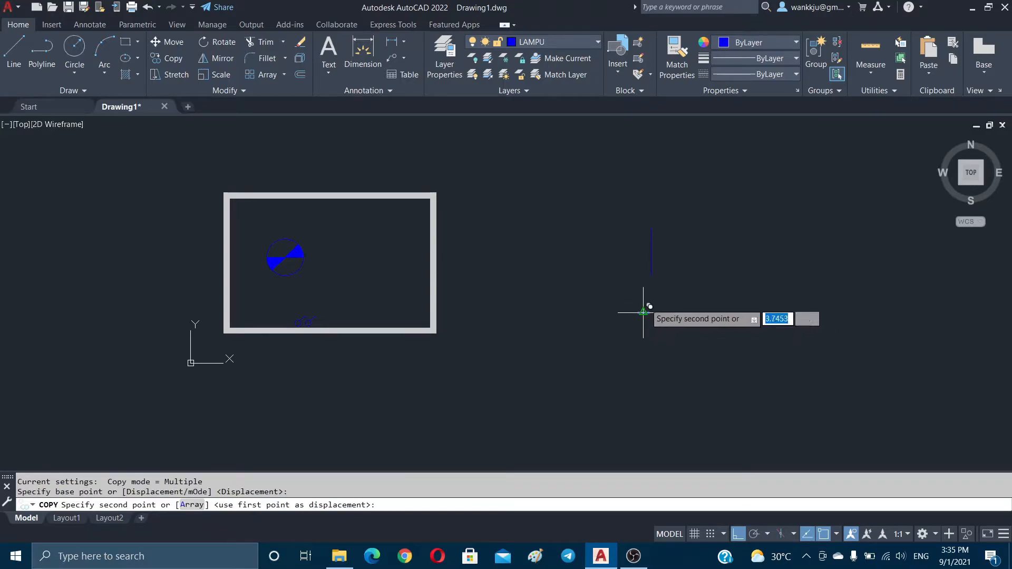
pyautogui.click(657, 228)
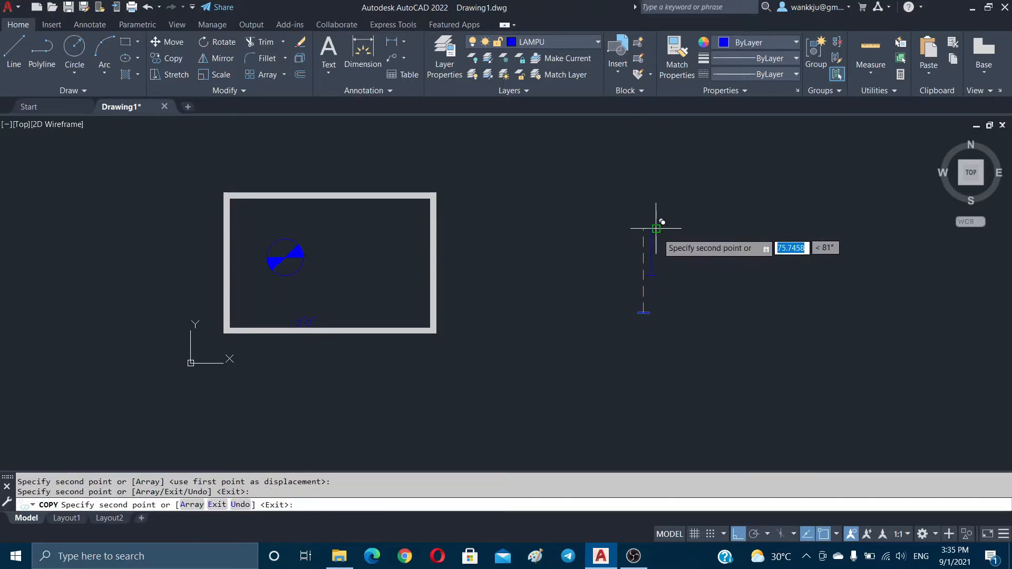
pyautogui.press('Escape')
pyautogui.press('Escape')
# Step: Erase the leftover short horizontal line below the I-shaped symbol
pyautogui.write('e')
pyautogui.press('Return')
pyautogui.click(675, 341)
pyautogui.click(580, 308)
pyautogui.press('Escape')
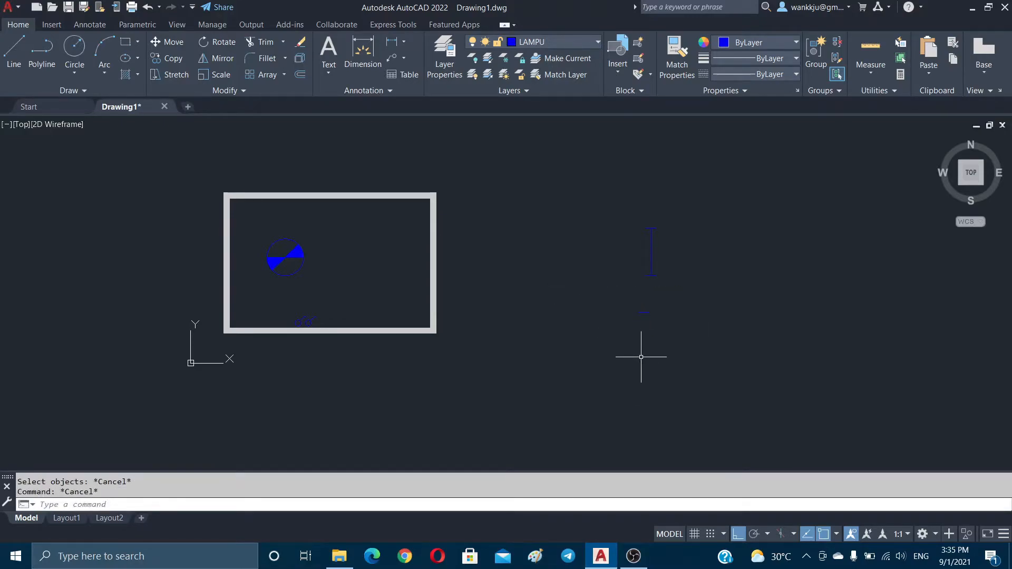
pyautogui.write('e')
pyautogui.press('Return')
pyautogui.click(663, 350)
pyautogui.click(622, 277)
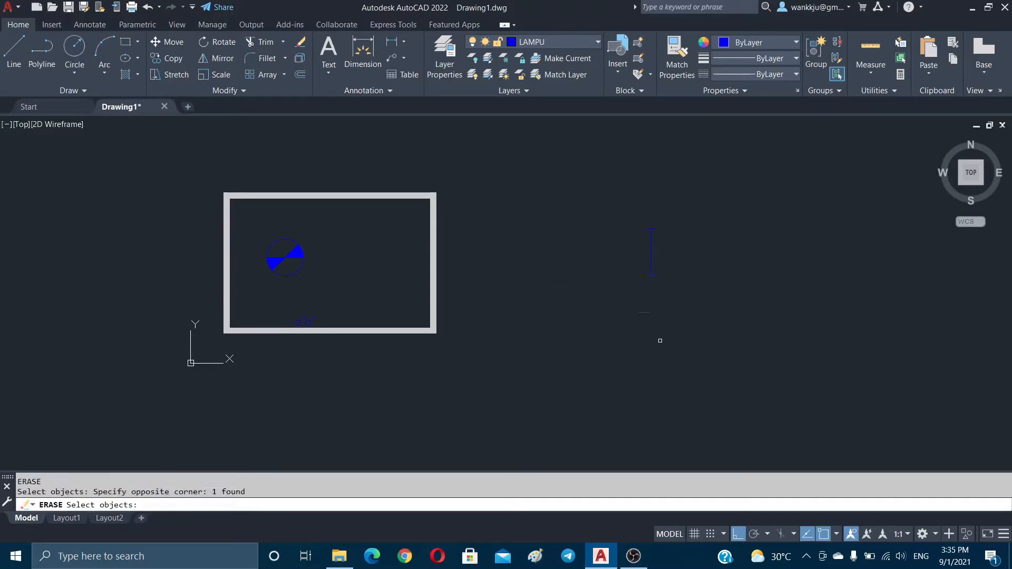
pyautogui.press('Return')
pyautogui.press('Escape')
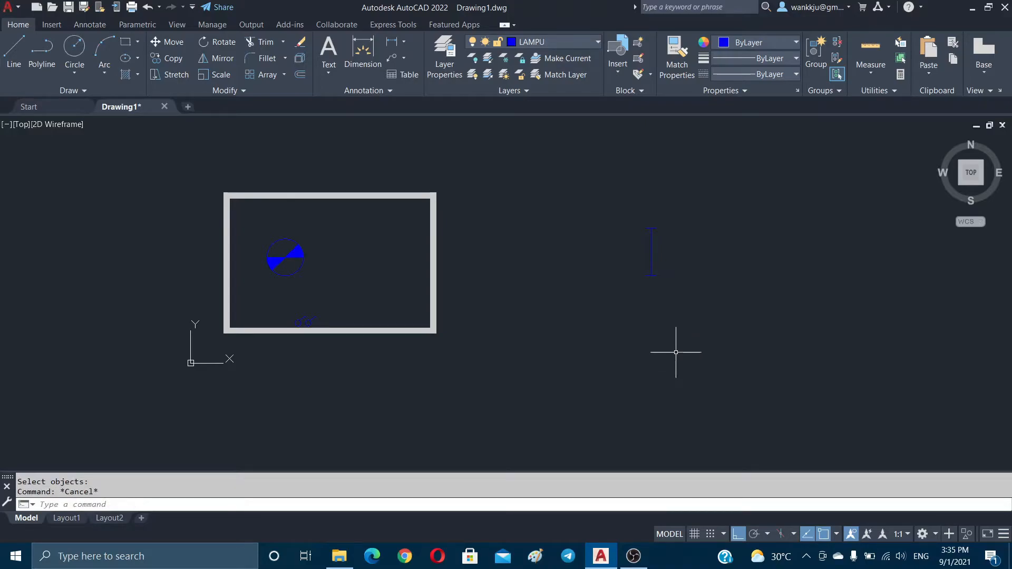
pyautogui.write('m')
pyautogui.press('Return')
pyautogui.click(741, 318)
pyautogui.click(592, 177)
pyautogui.press('Return')
pyautogui.click(781, 328)
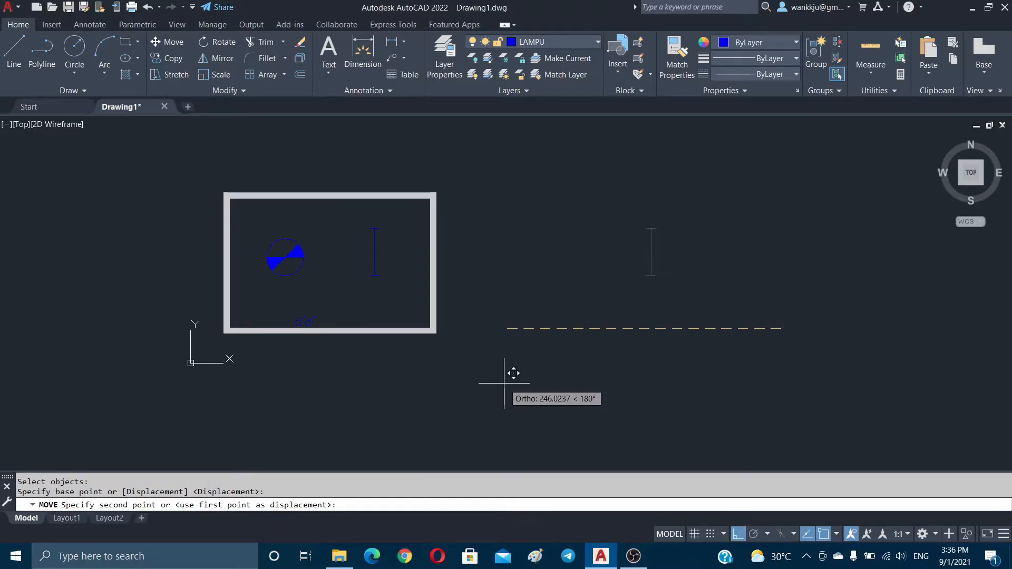
pyautogui.write('P')
pyautogui.press('Escape')
pyautogui.press('Escape')
pyautogui.press('Escape')
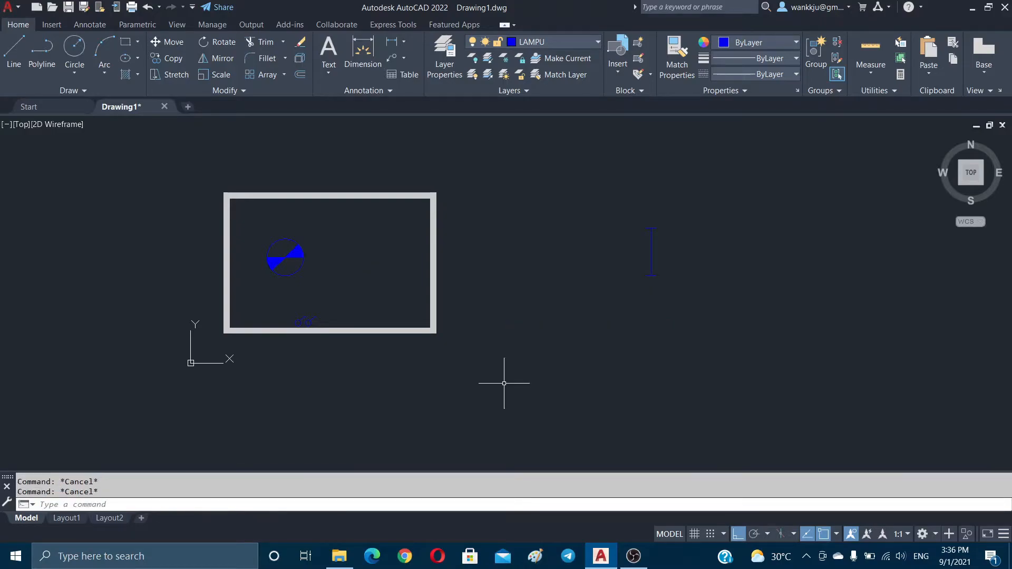
# Step: Move the I-shaped lamp symbol into the right half of the room, with Ortho turned off
pyautogui.write('M')
pyautogui.press('Return')
pyautogui.click(622, 199)
pyautogui.click(709, 328)
pyautogui.press('Return')
pyautogui.click(801, 331)
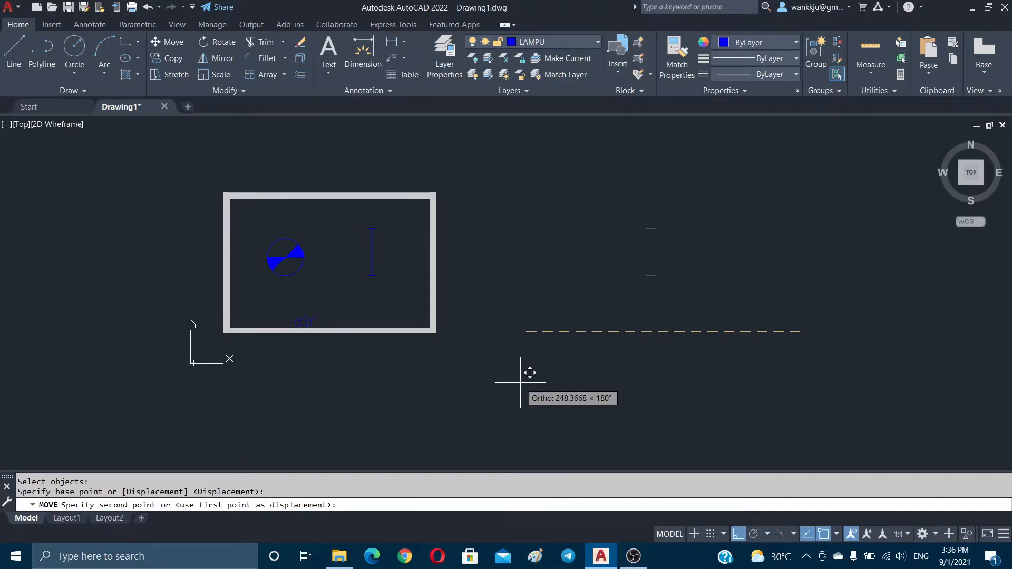
pyautogui.press('F8')
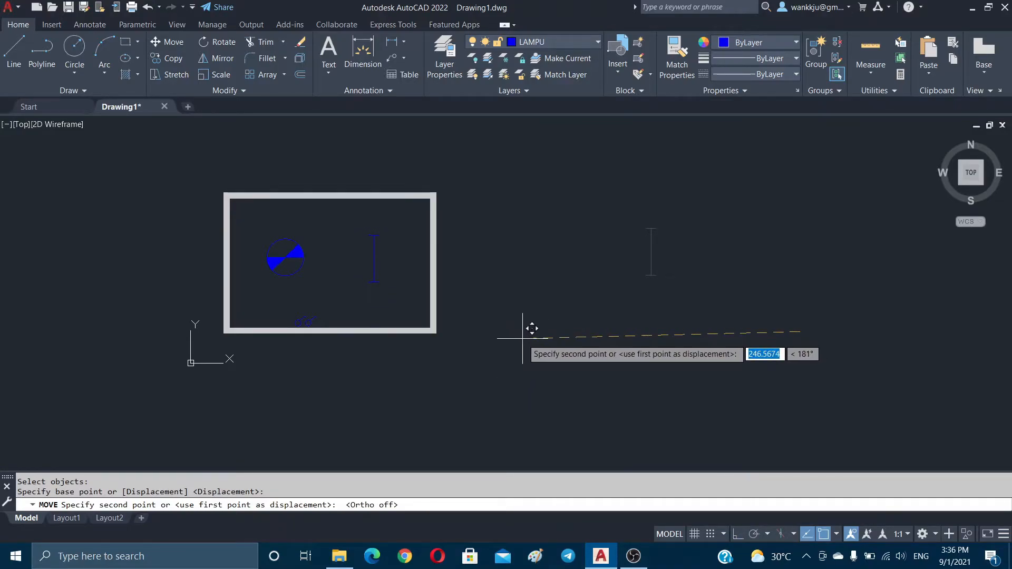
pyautogui.press('Escape')
pyautogui.press('Escape')
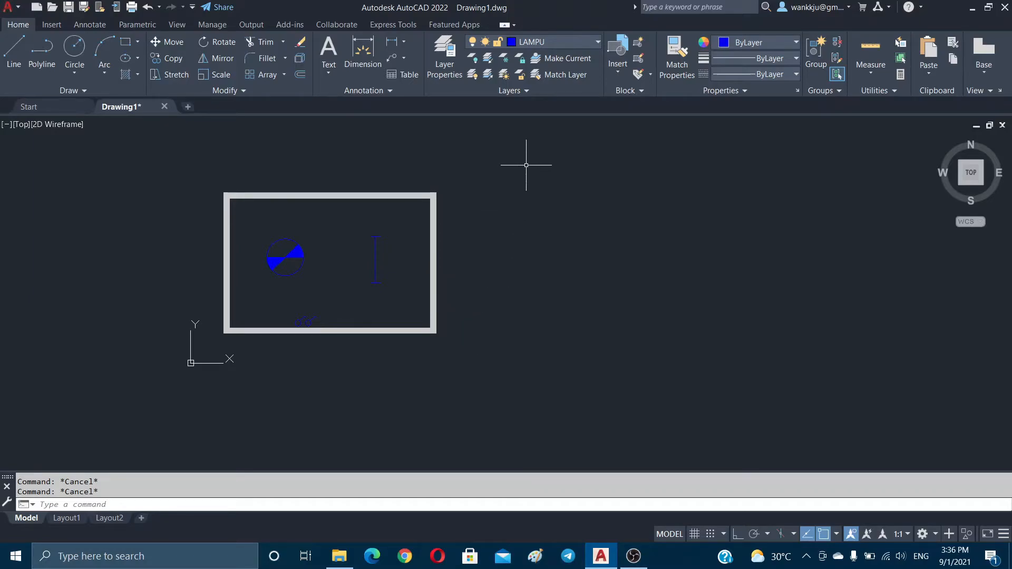
# Step: Make PENDAWAIAN the current layer
pyautogui.click(566, 46)
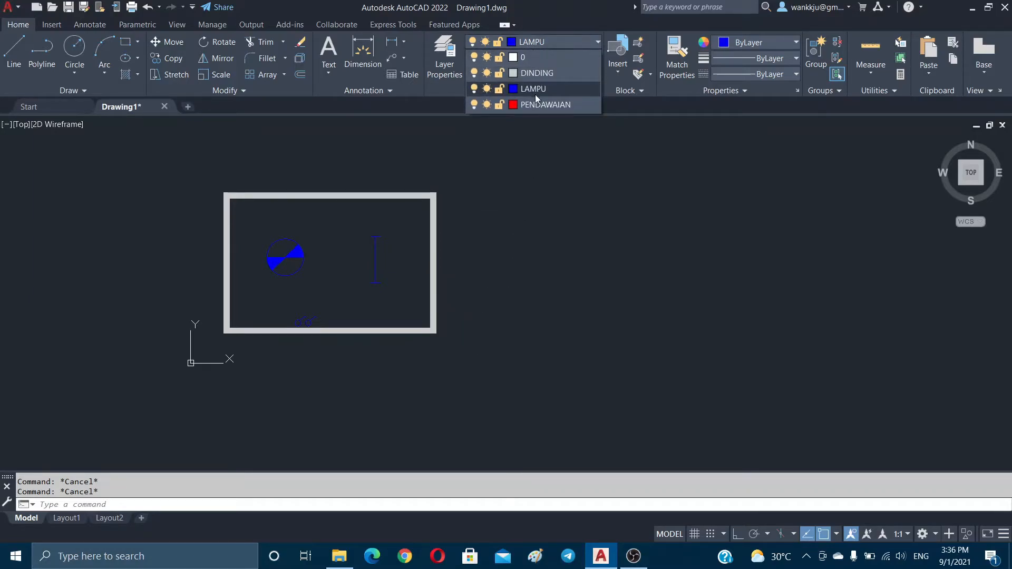
pyautogui.click(540, 107)
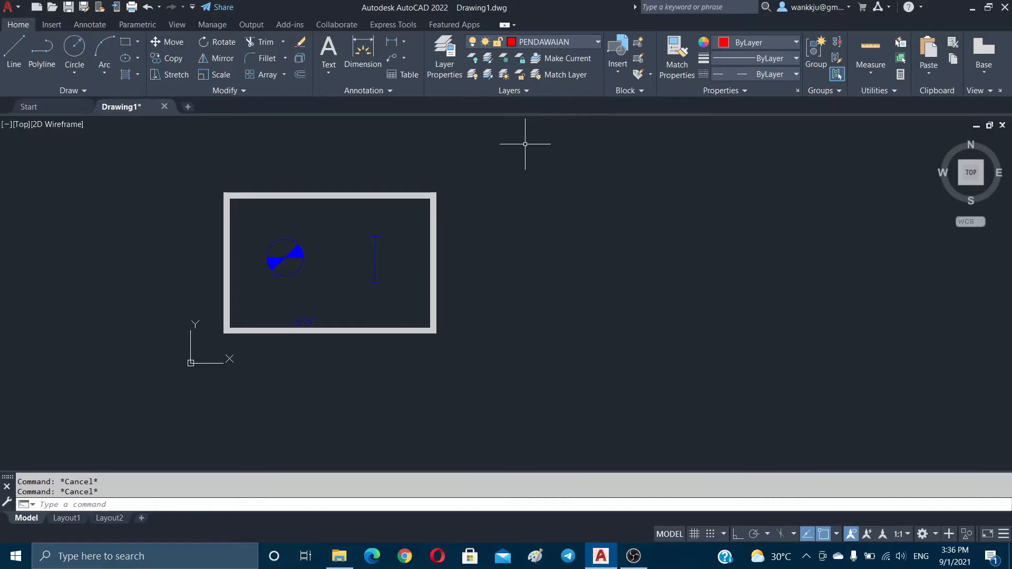
pyautogui.write('z')
pyautogui.press('Return')
pyautogui.click(221, 170)
pyautogui.click(446, 308)
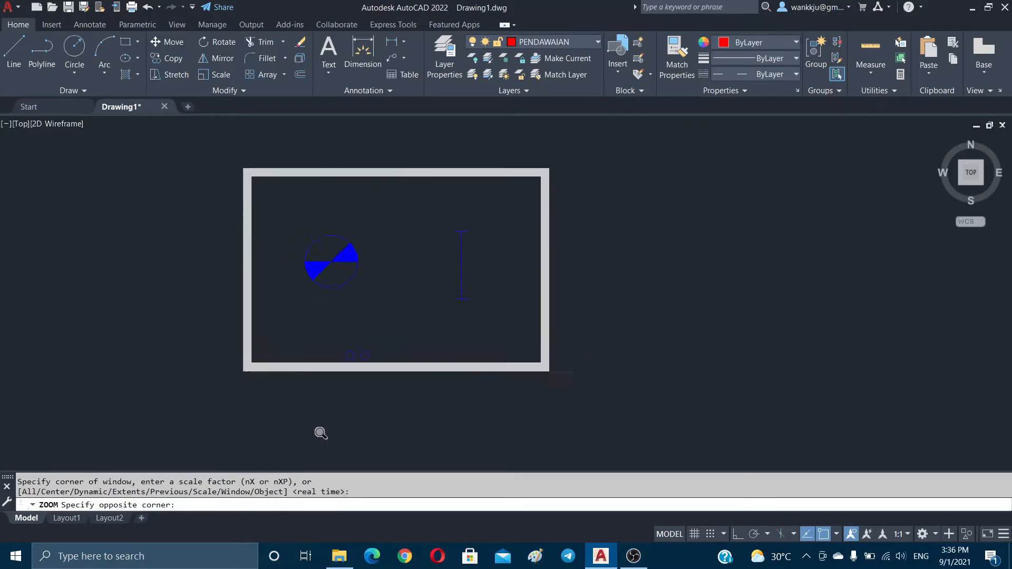
pyautogui.press('Escape')
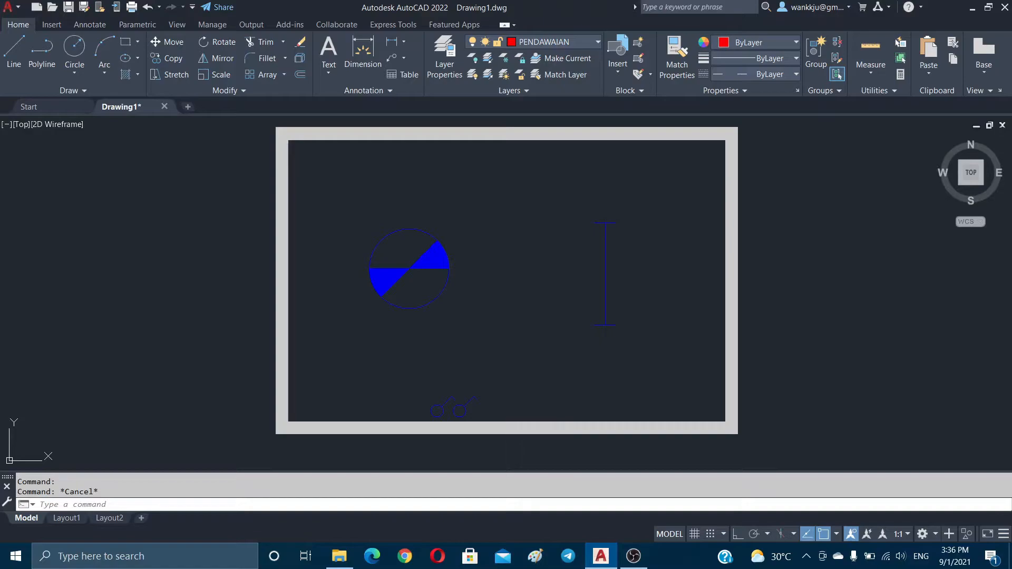
pyautogui.press('Return')
pyautogui.click(435, 405)
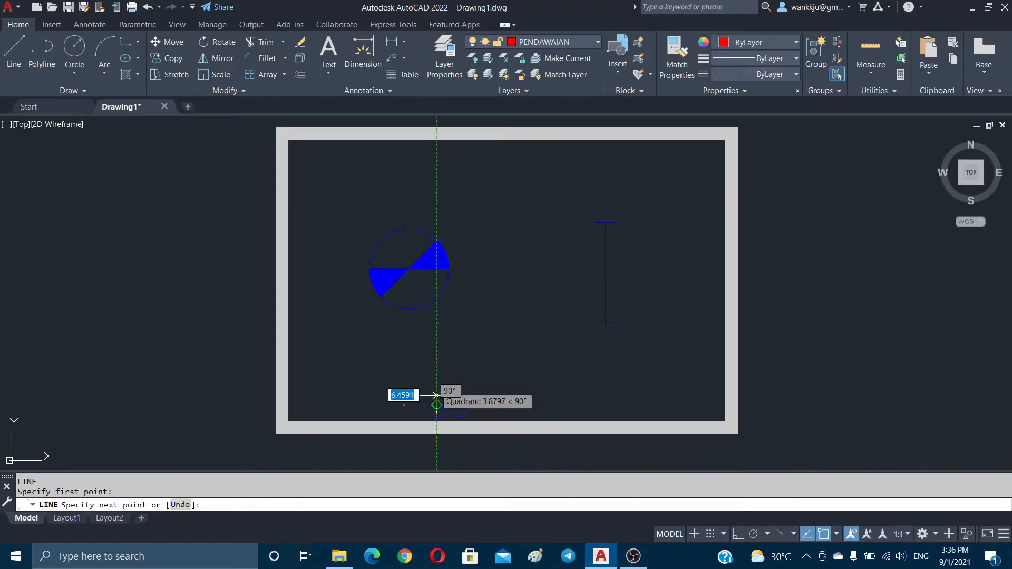
pyautogui.click(436, 348)
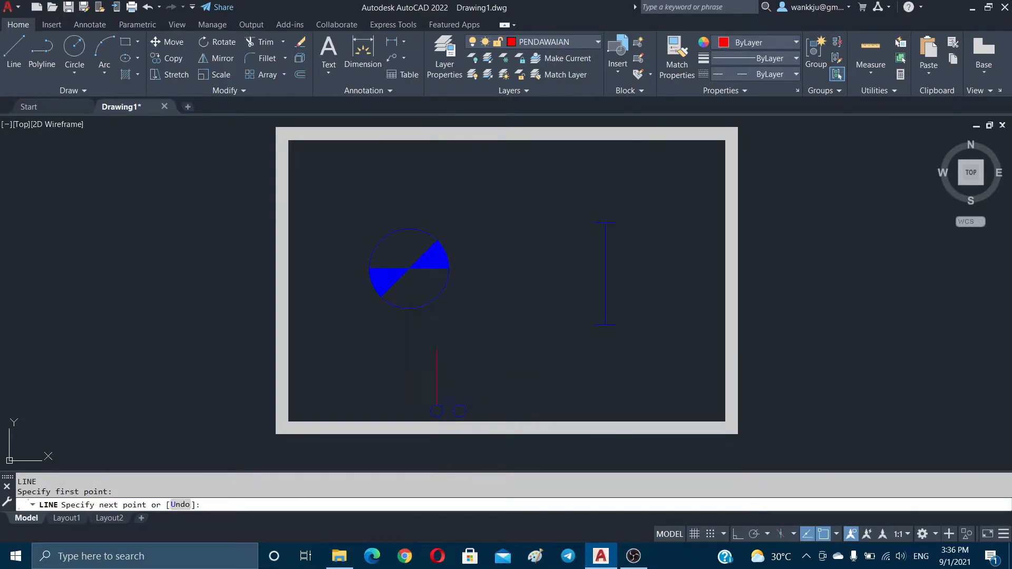
pyautogui.click(380, 356)
pyautogui.press('Escape')
pyautogui.press('Return')
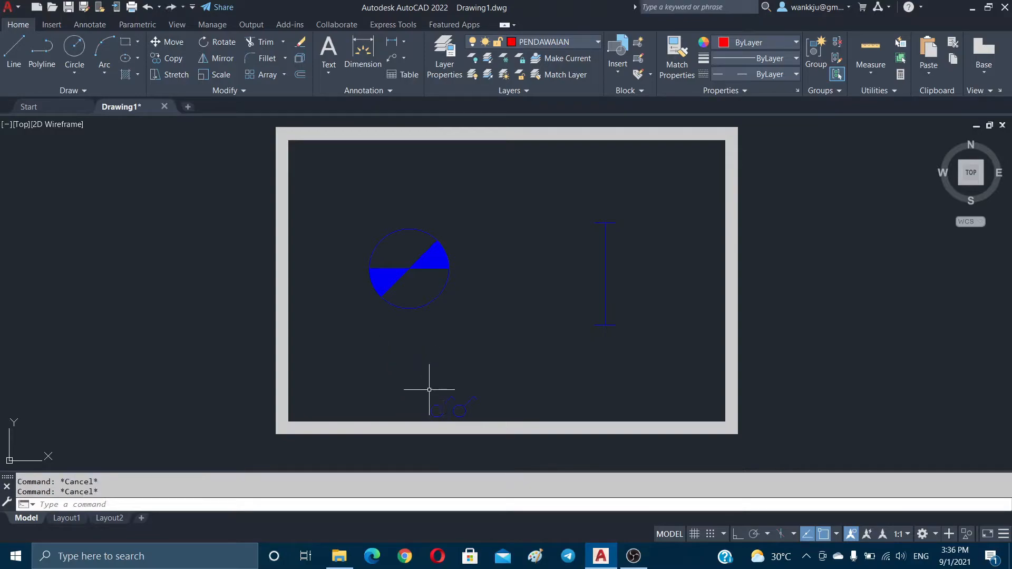
# Step: Draw an L-shaped wiring line up from the top of the left switch circle, turning left below the round lamp
pyautogui.write('l')
pyautogui.press('Return')
pyautogui.click(437, 410)
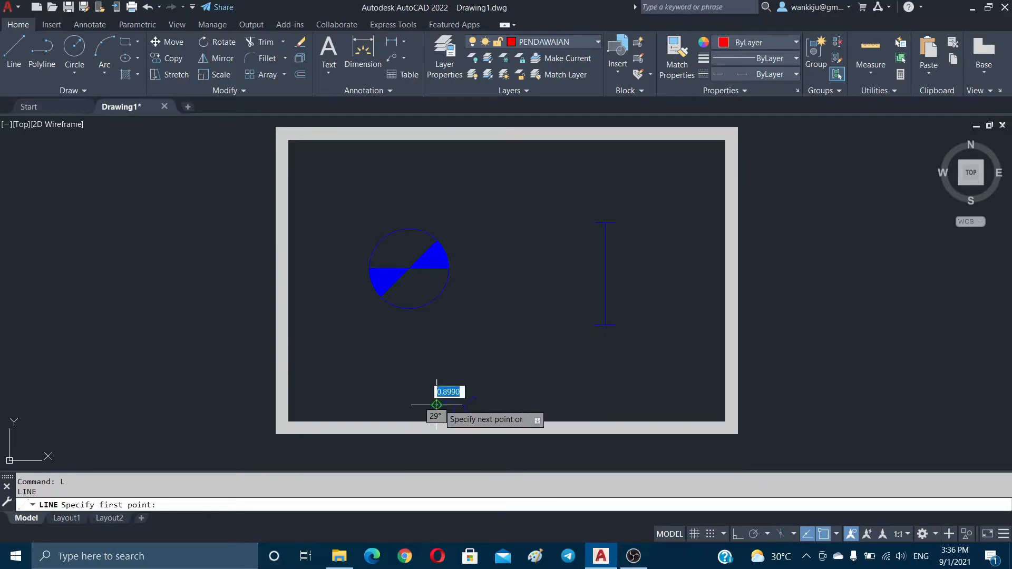
pyautogui.click(437, 352)
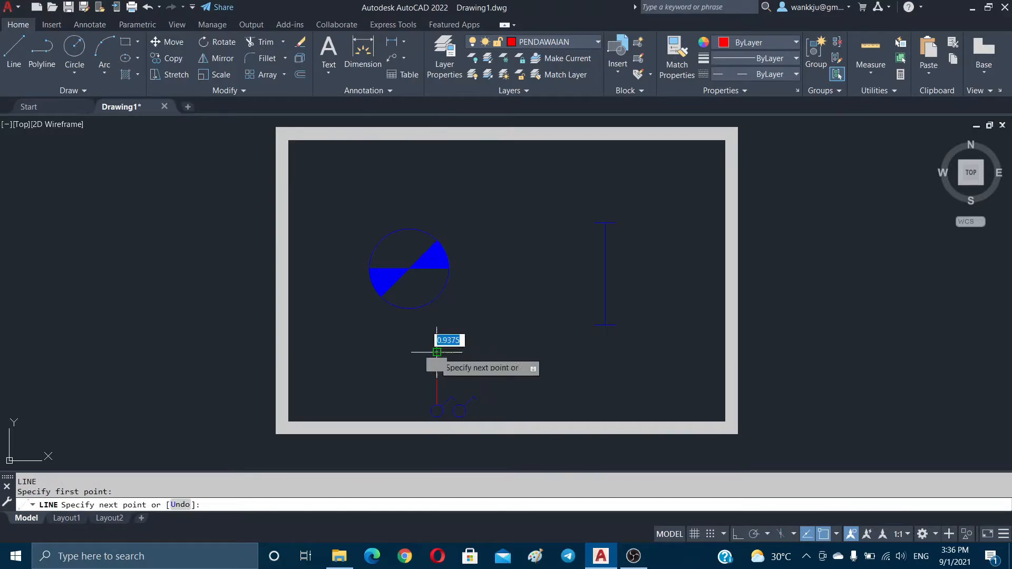
pyautogui.click(394, 352)
pyautogui.press('Escape')
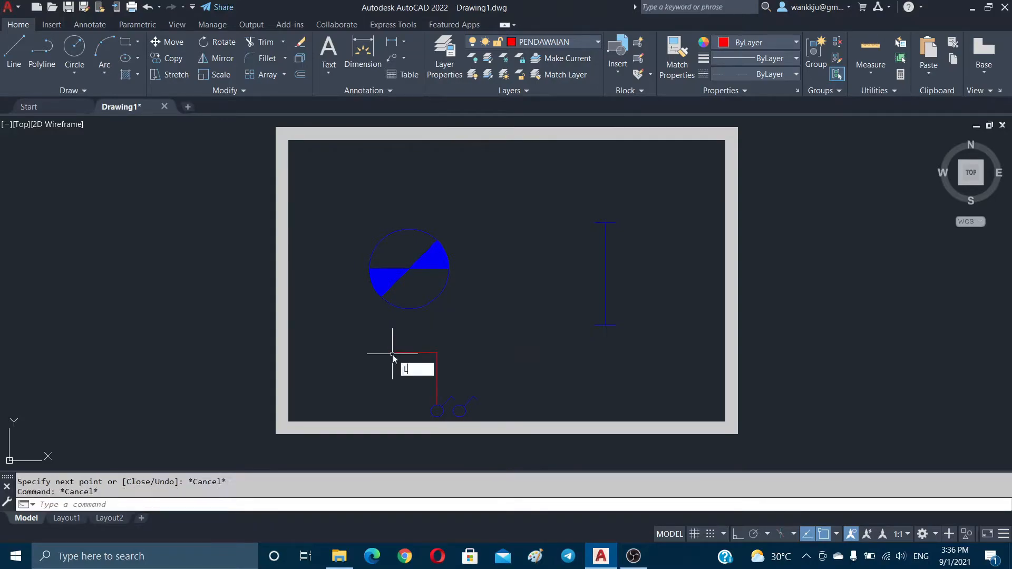
# Step: Draw a vertical wiring line from the round lamp's bottom quadrant down to the horizontal wire
pyautogui.press('Return')
pyautogui.click(409, 309)
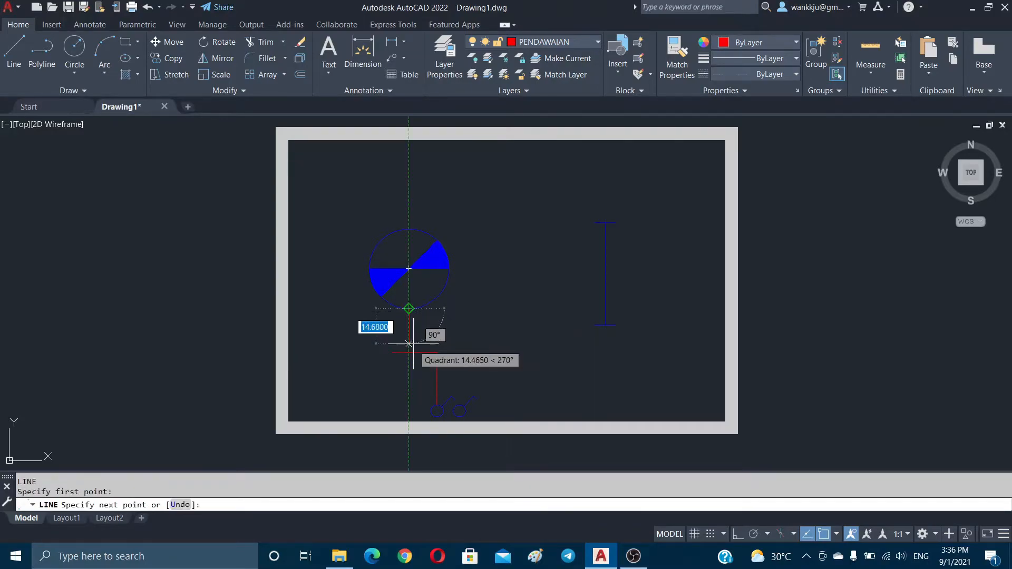
pyautogui.click(409, 352)
pyautogui.press('Escape')
# Step: Trim the horizontal wire's overhang to the left of the round lamp's vertical wire
pyautogui.write('TR')
pyautogui.press('Return')
pyautogui.click(401, 352)
pyautogui.press('Escape')
# Step: Draw a vertical wiring line from the top of the right switch circle up to about the round lamp's centre height
pyautogui.write('L')
pyautogui.press('Return')
pyautogui.click(459, 405)
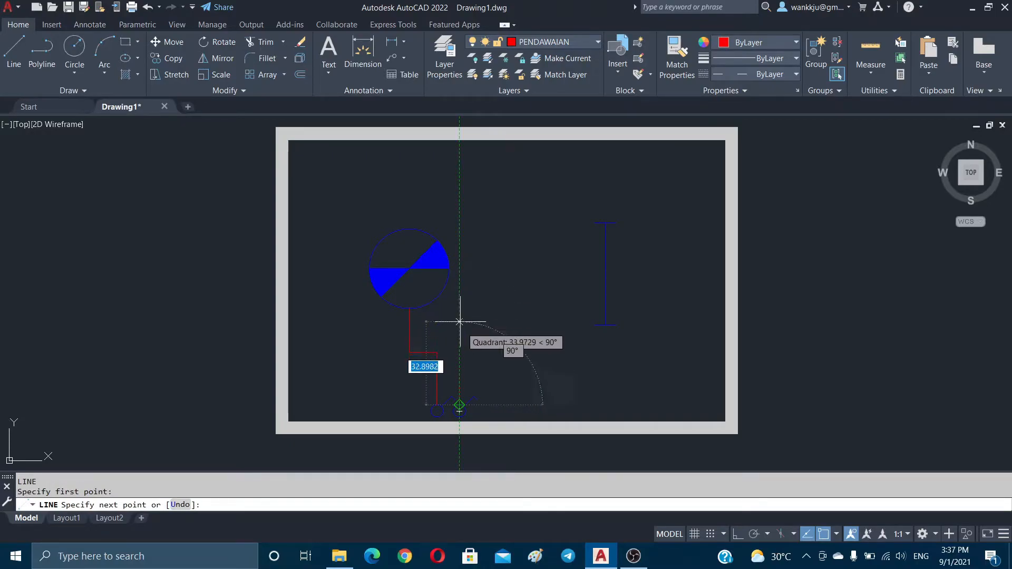
pyautogui.click(460, 267)
pyautogui.press('Escape')
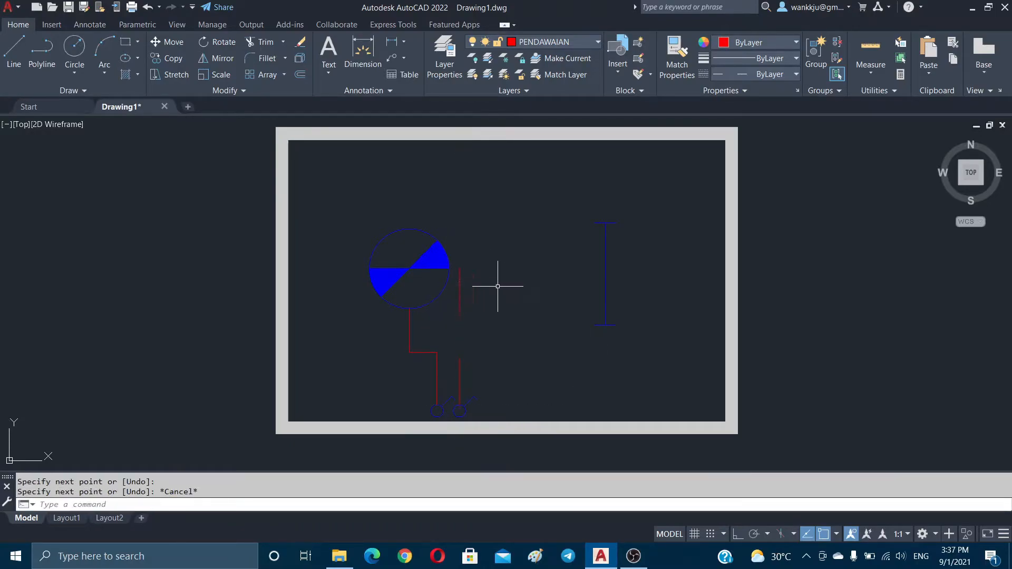
# Step: Draw a horizontal wire from the I-shaped lamp's midpoint to the right switch's vertical wire and trim the vertical wire's overhang above it
pyautogui.press('space')
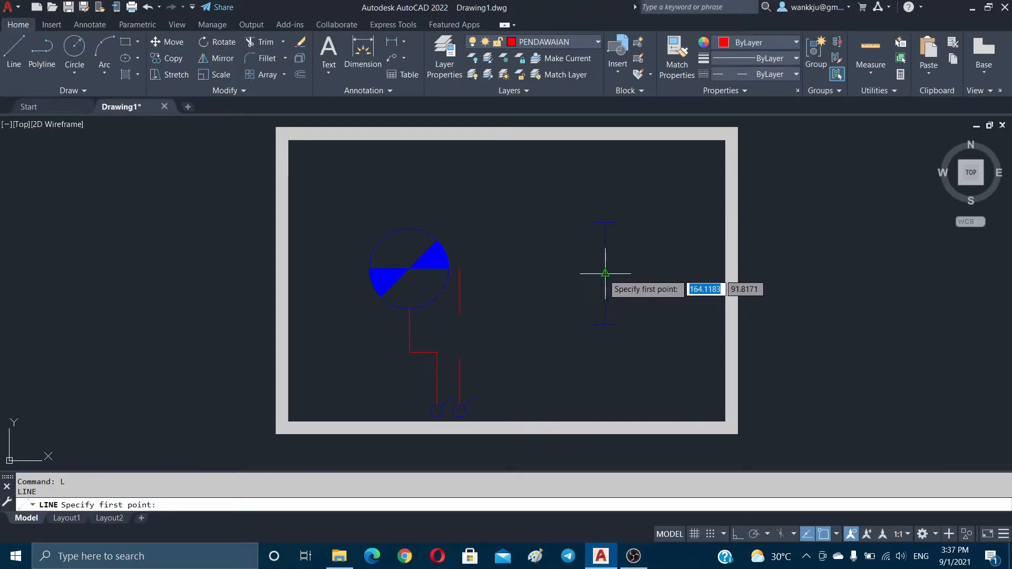
pyautogui.click(605, 274)
pyautogui.click(460, 274)
pyautogui.press('Escape')
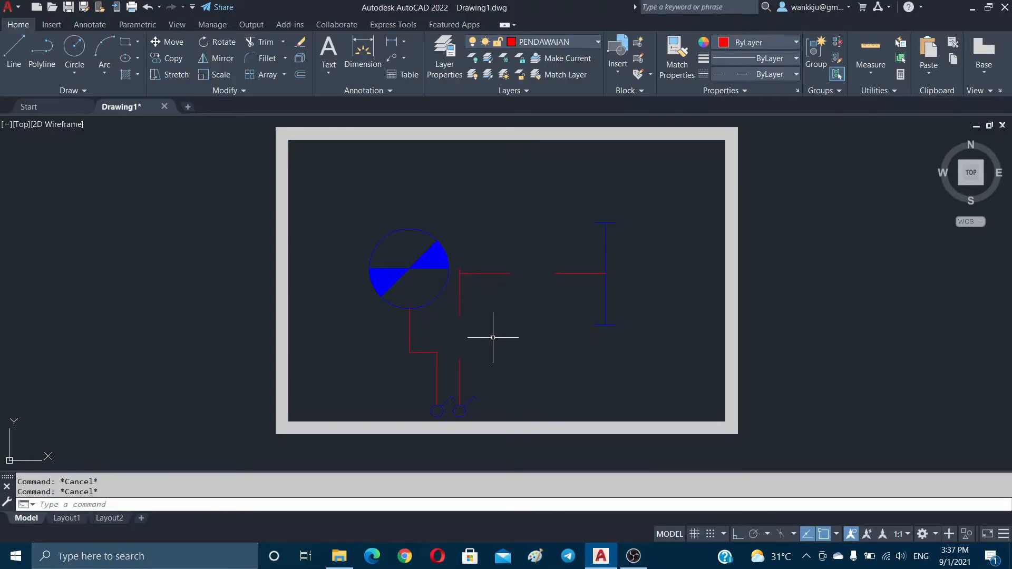
pyautogui.press('Return')
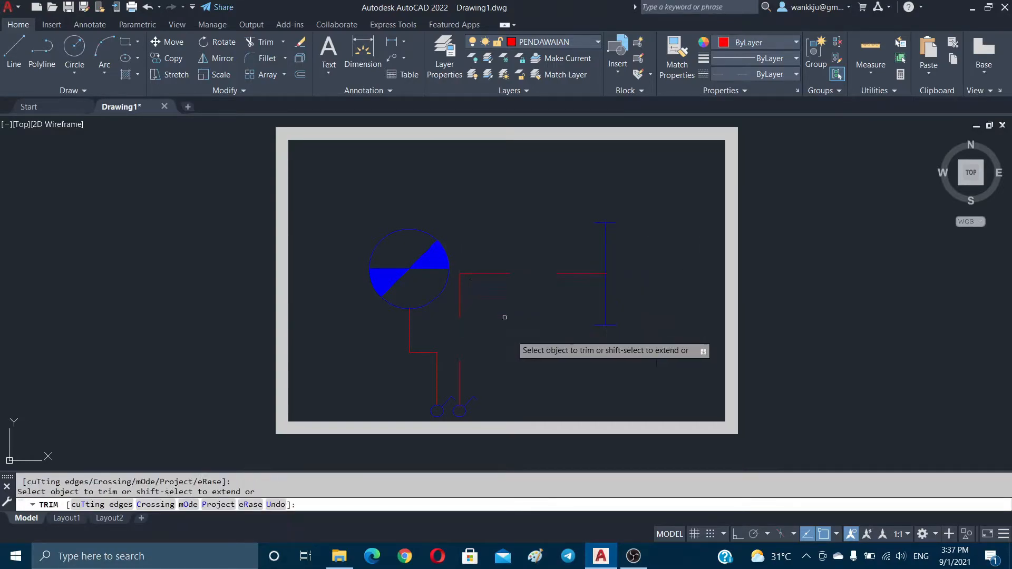
pyautogui.press('Escape')
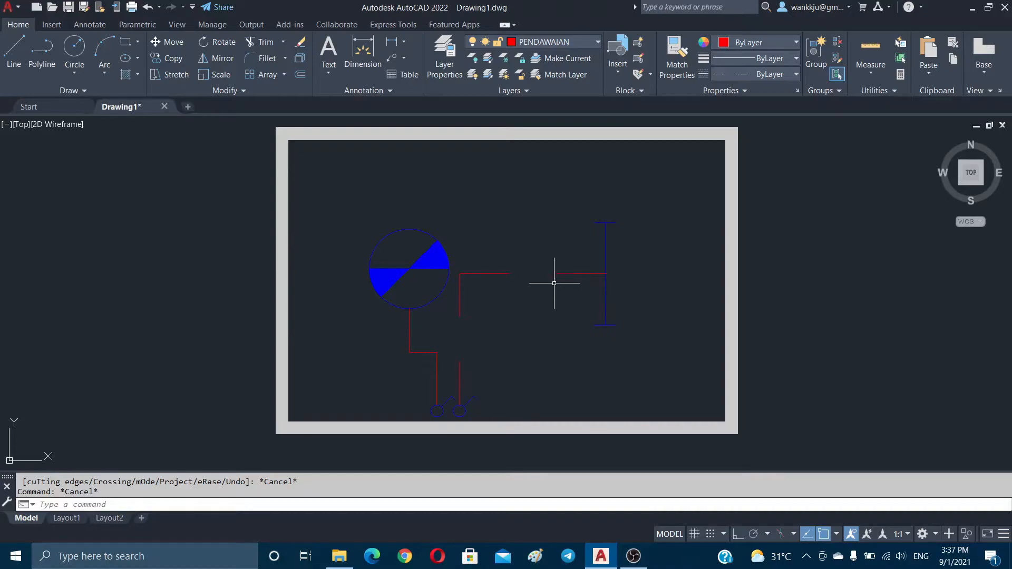
# Step: Open the properties of the horizontal wire that runs to the I-shaped lamp
pyautogui.click(502, 274)
pyautogui.rightClick(502, 273)
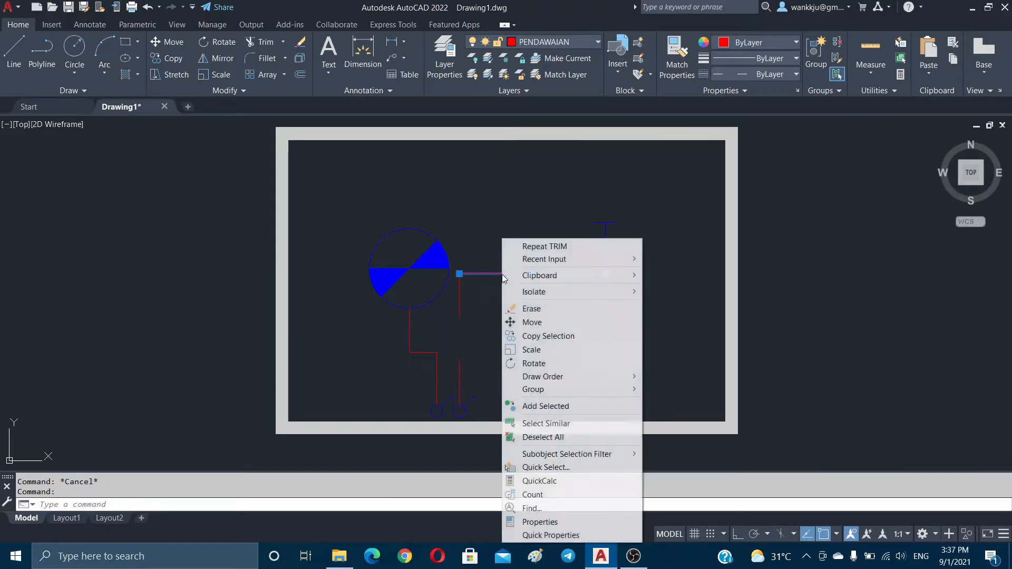
pyautogui.click(538, 521)
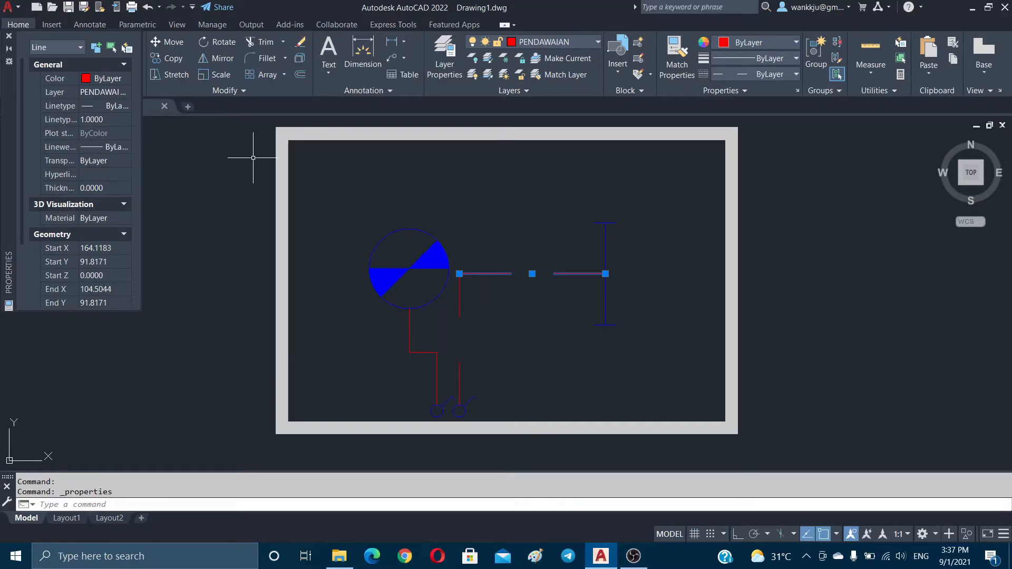
# Step: Set the horizontal wire's linetype scale to 0.5 and deselect it
pyautogui.click(111, 119)
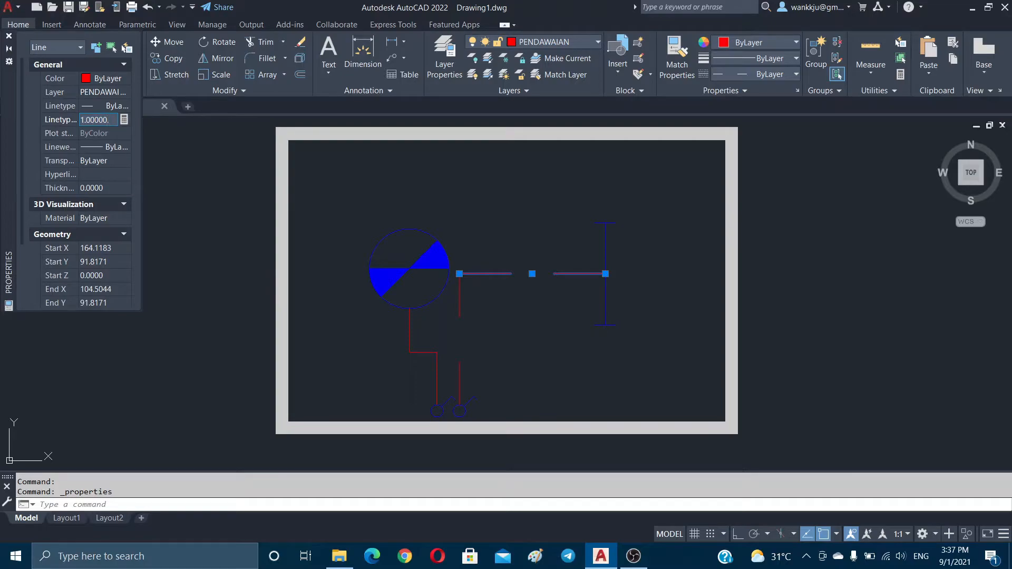
pyautogui.doubleClick(100, 120)
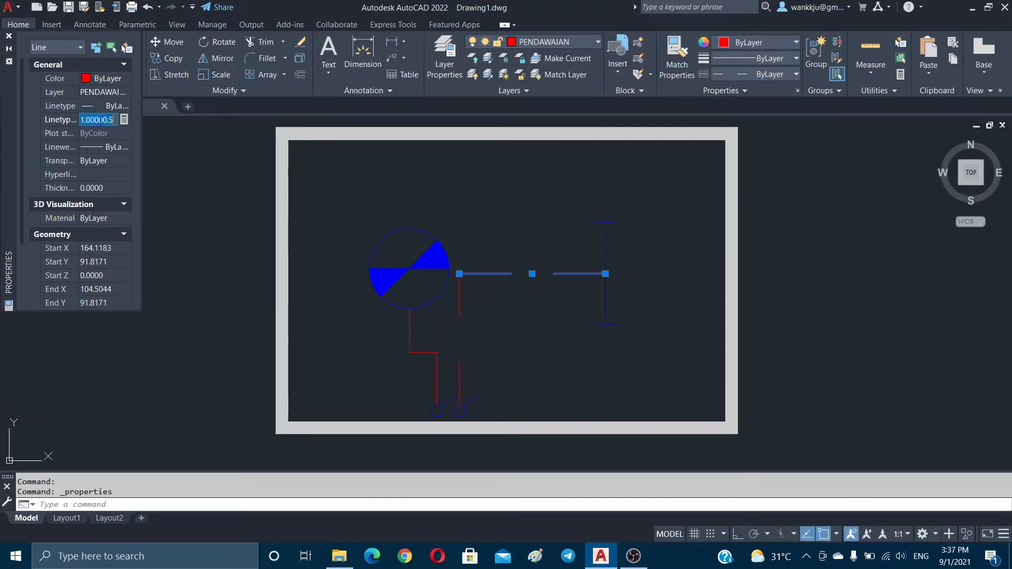
pyautogui.write('0')
pyautogui.write('.5')
pyautogui.press('Return')
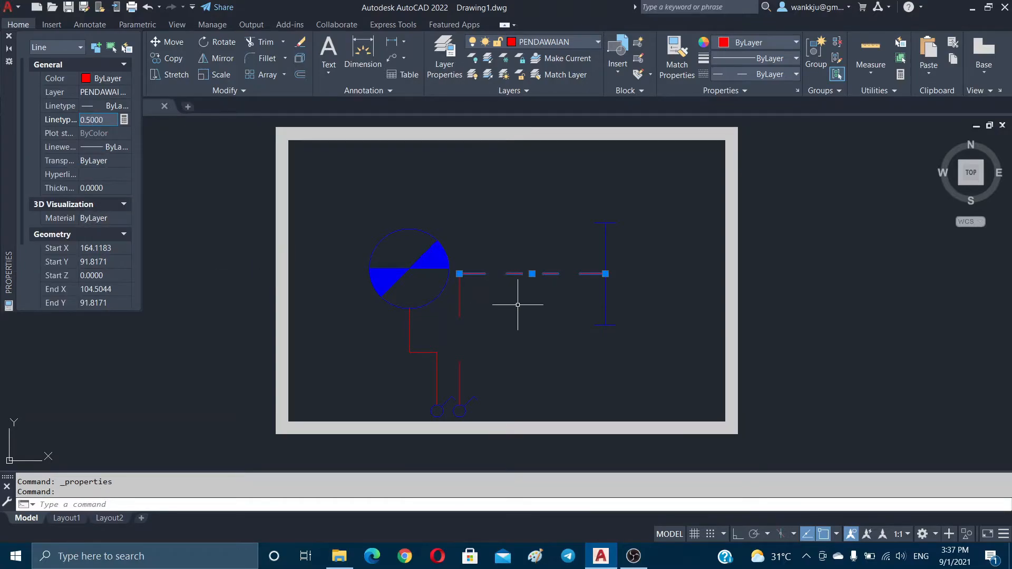
pyautogui.press('Escape')
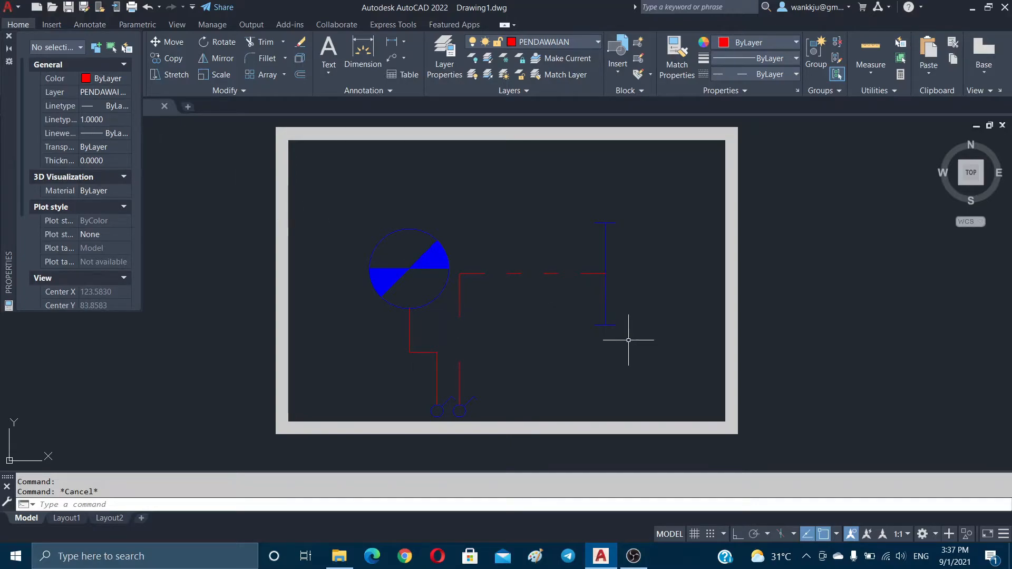
# Step: Set the linetype scale of the I-shaped lamp's horizontal wire to 0.3 and close its properties
pyautogui.click(524, 274)
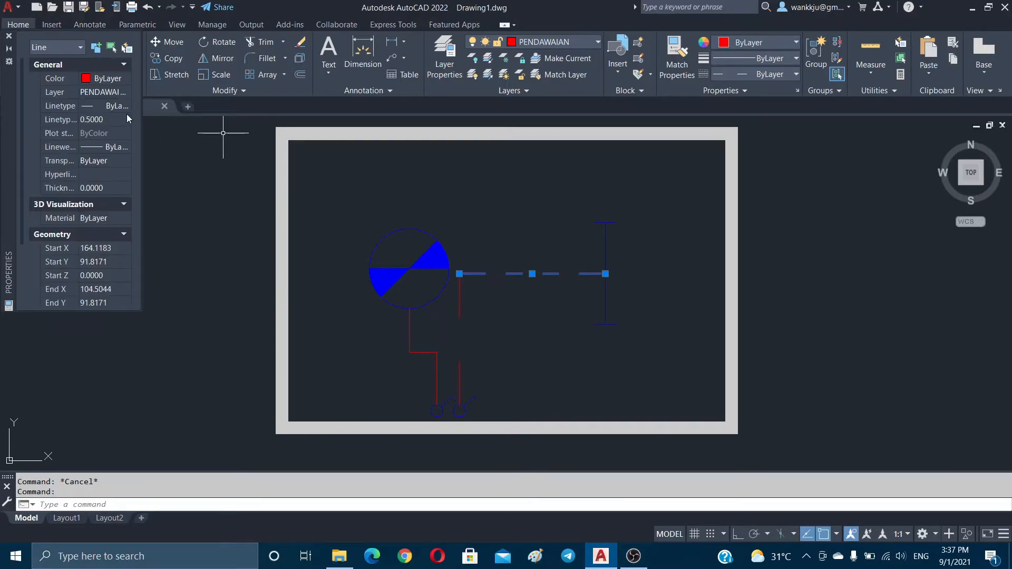
pyautogui.click(112, 119)
pyautogui.write('0')
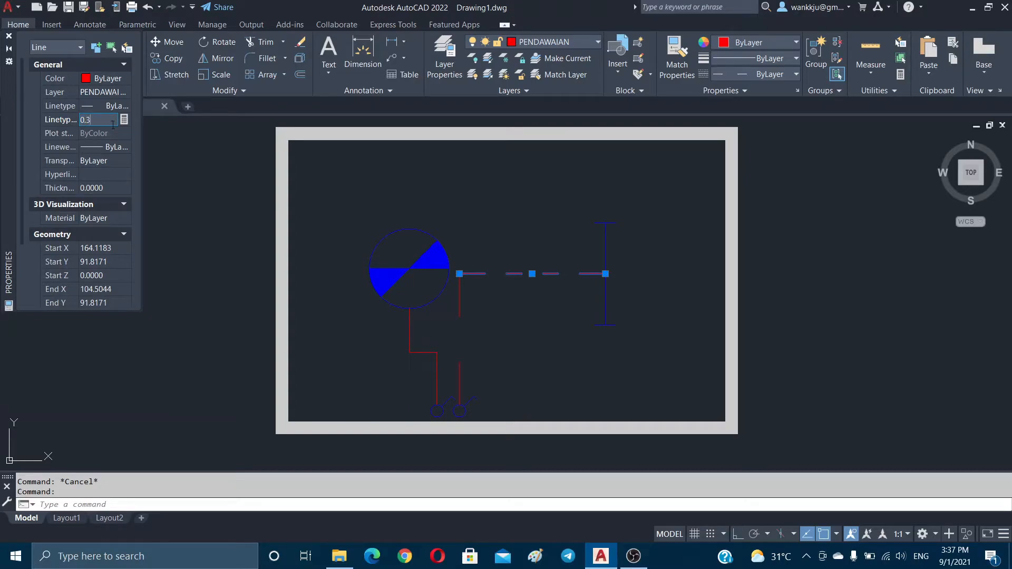
pyautogui.write('.3')
pyautogui.press('Return')
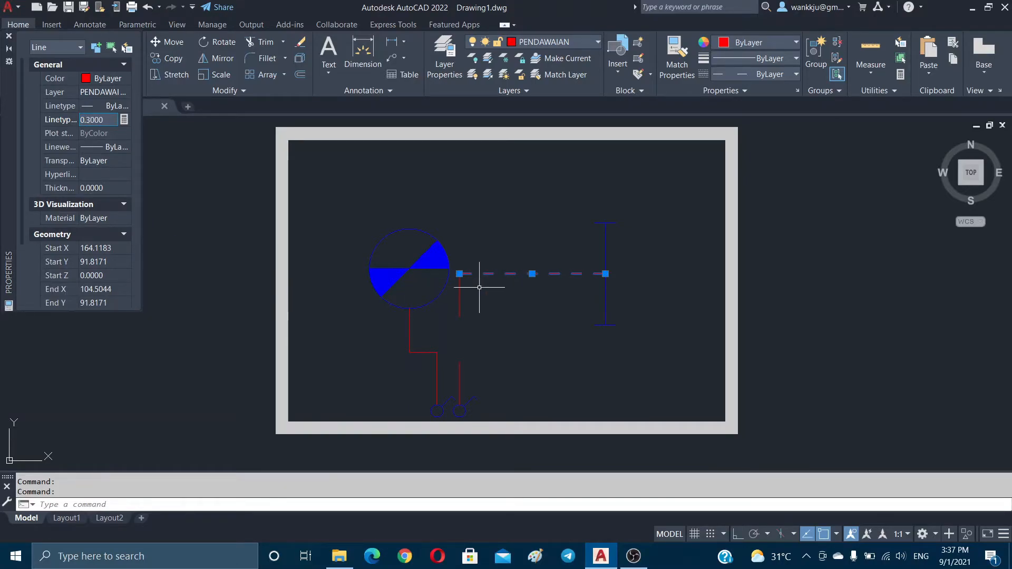
pyautogui.click(9, 36)
pyautogui.press('Escape')
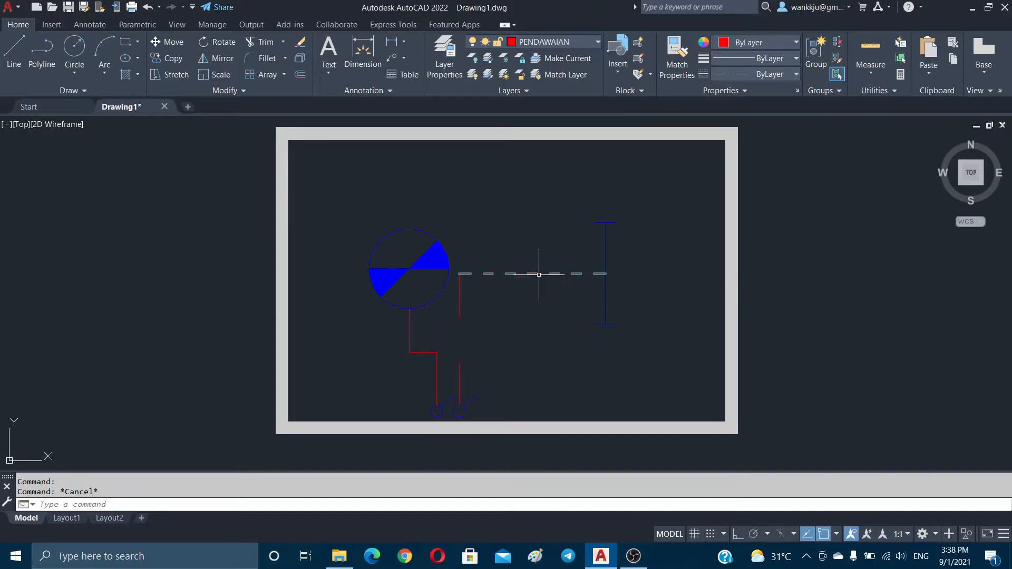
# Step: Match the properties of the I-shaped lamp's horizontal wire onto all the other wiring lines
pyautogui.click(675, 66)
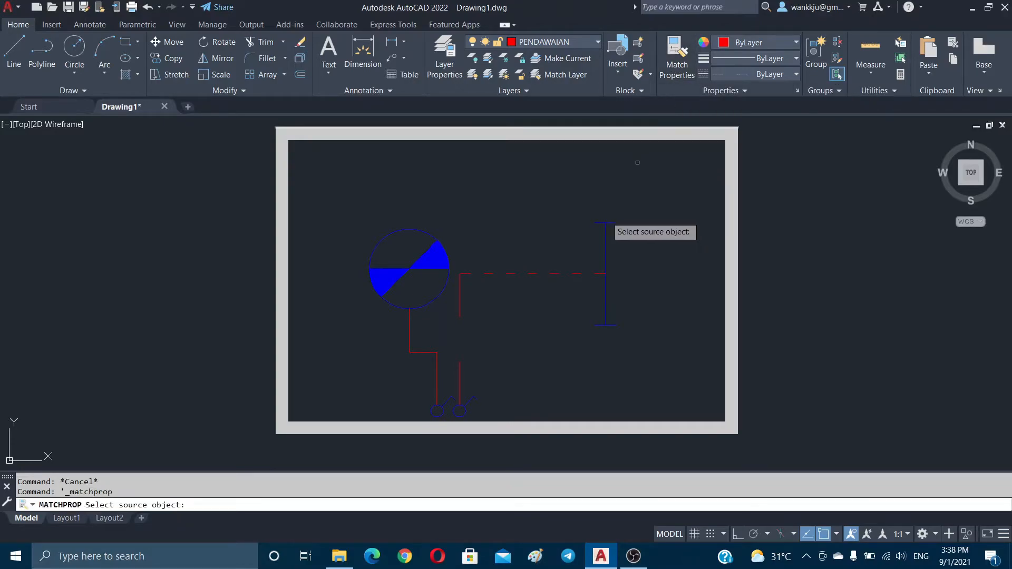
pyautogui.click(522, 274)
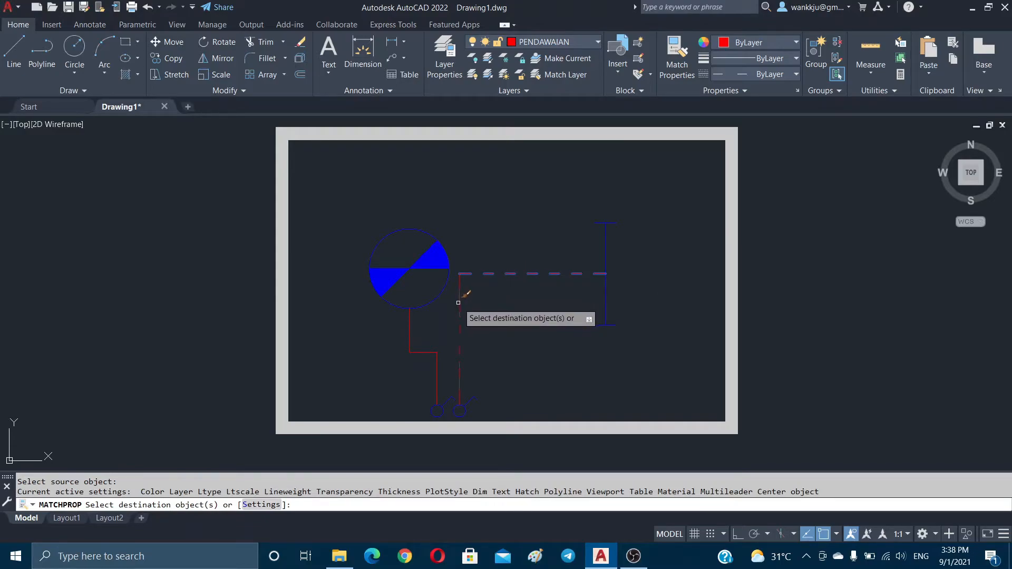
pyautogui.click(458, 302)
pyautogui.click(411, 337)
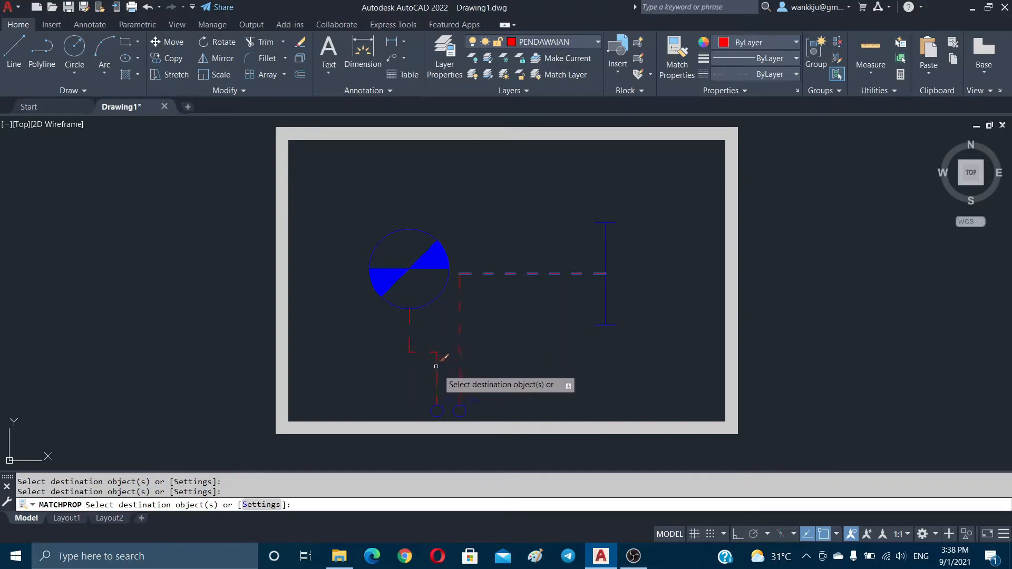
pyautogui.press('Escape')
pyautogui.press('Escape')
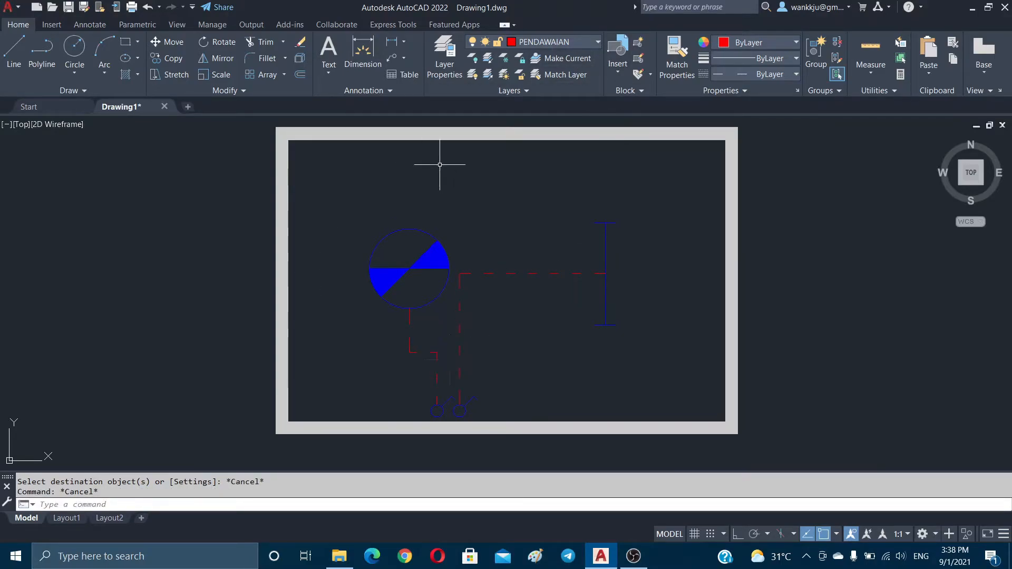
pyautogui.press('Escape')
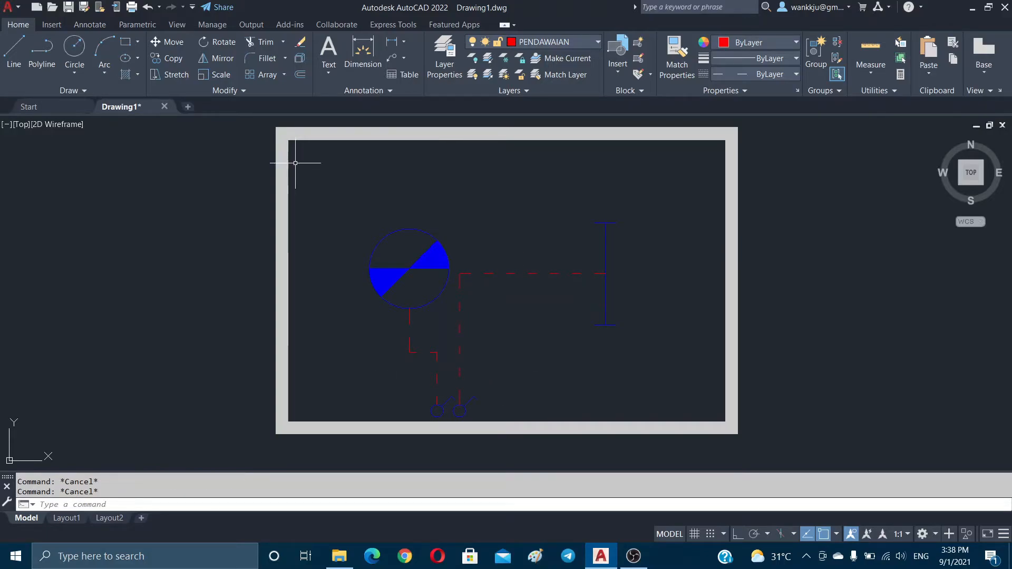
# Step: Select the wall hatch and the lower wall's outer line in turn to check their layer
pyautogui.click(723, 199)
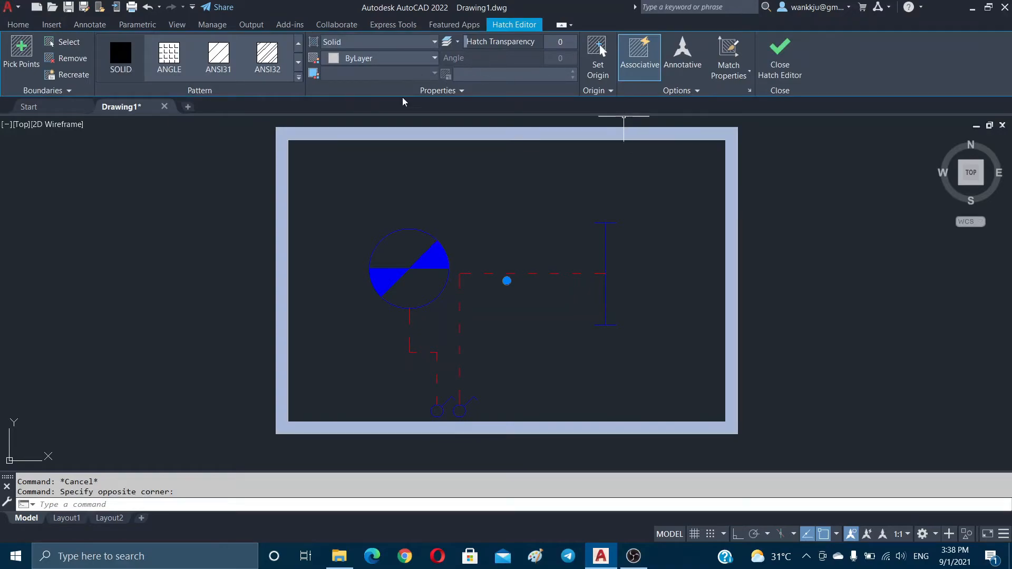
pyautogui.press('Escape')
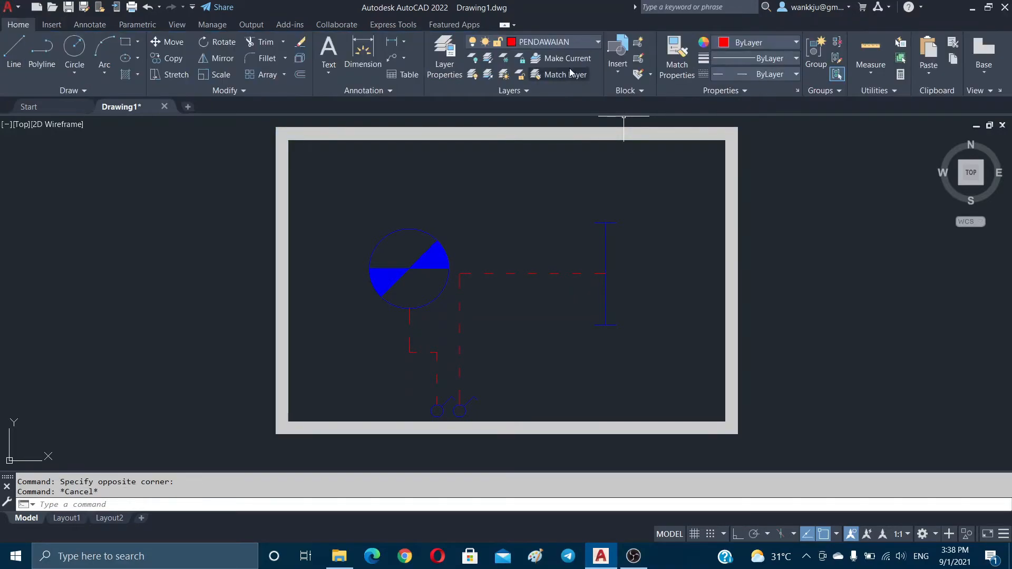
pyautogui.click(690, 434)
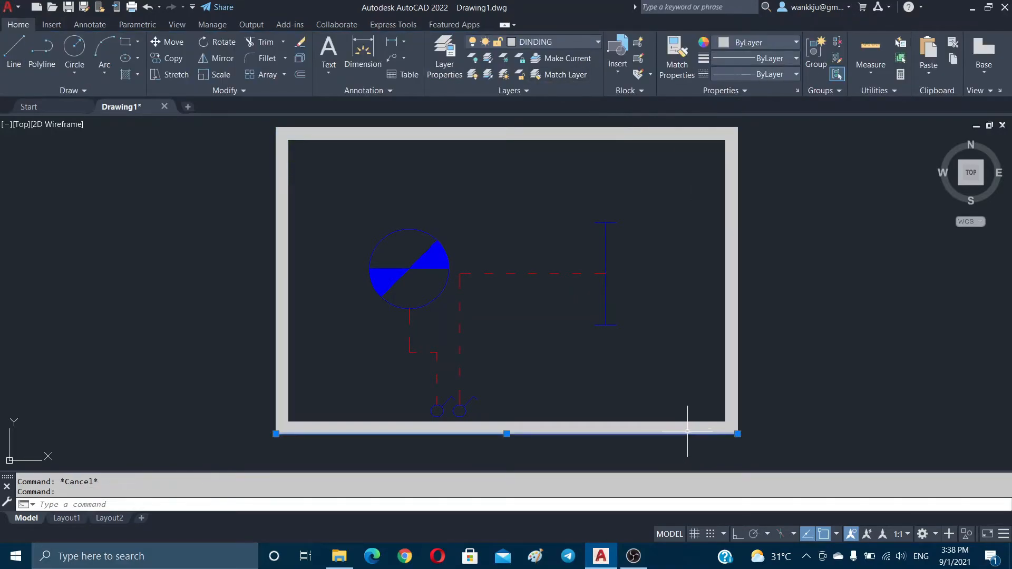
# Step: Select the I-shaped lamp's vertical line and the round lamp's wire in turn to check their layers
pyautogui.press('Escape')
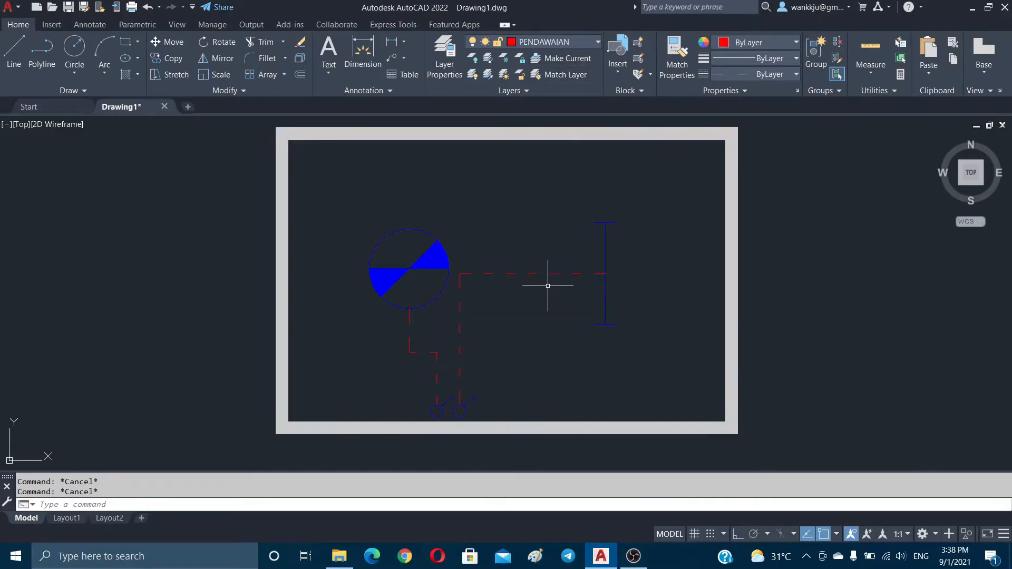
pyautogui.click(604, 237)
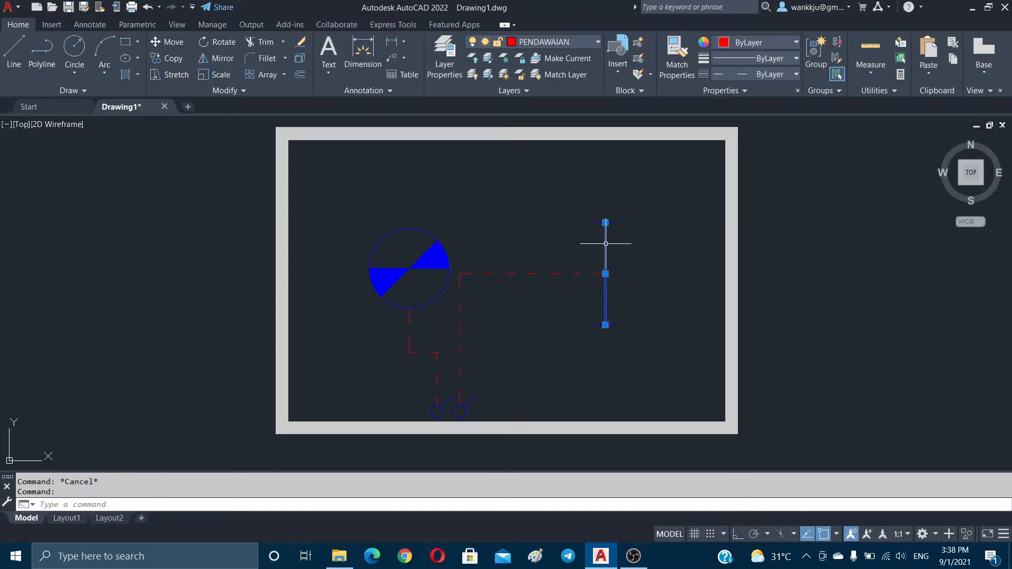
pyautogui.press('Escape')
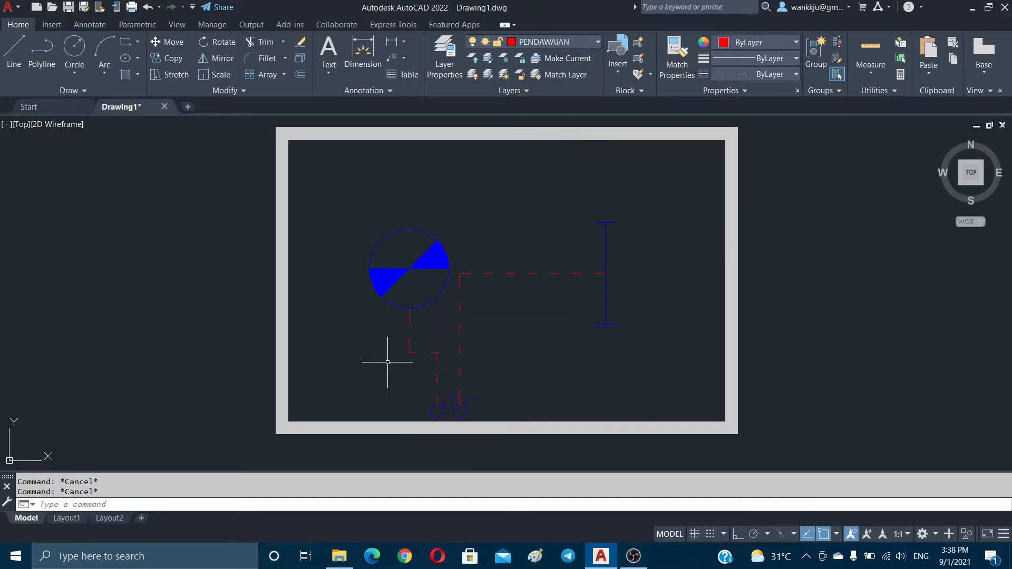
pyautogui.click(411, 352)
pyautogui.press('Escape')
pyautogui.press('Escape')
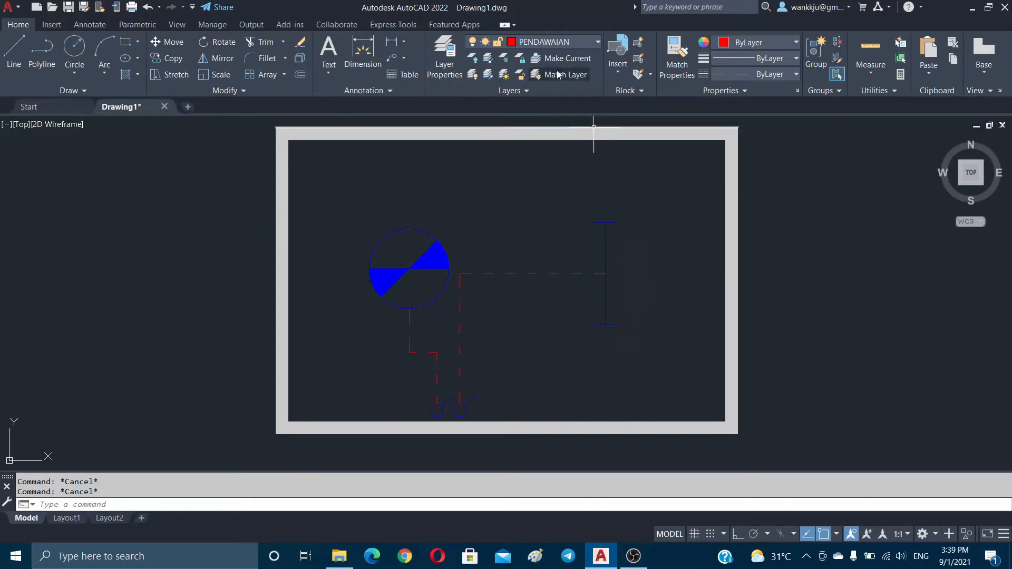
# Step: Lock the LAMPU layer
pyautogui.click(567, 46)
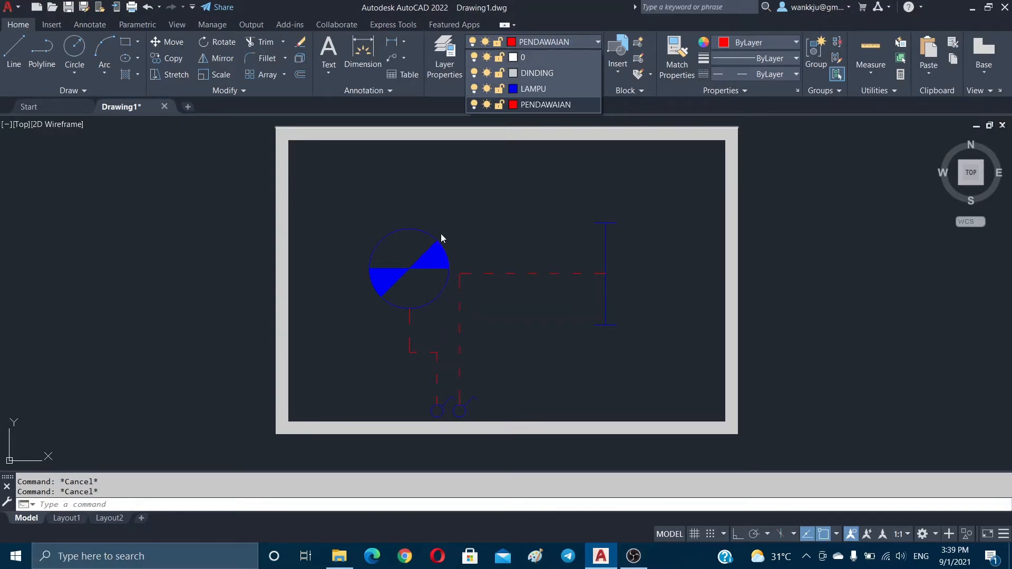
pyautogui.click(498, 90)
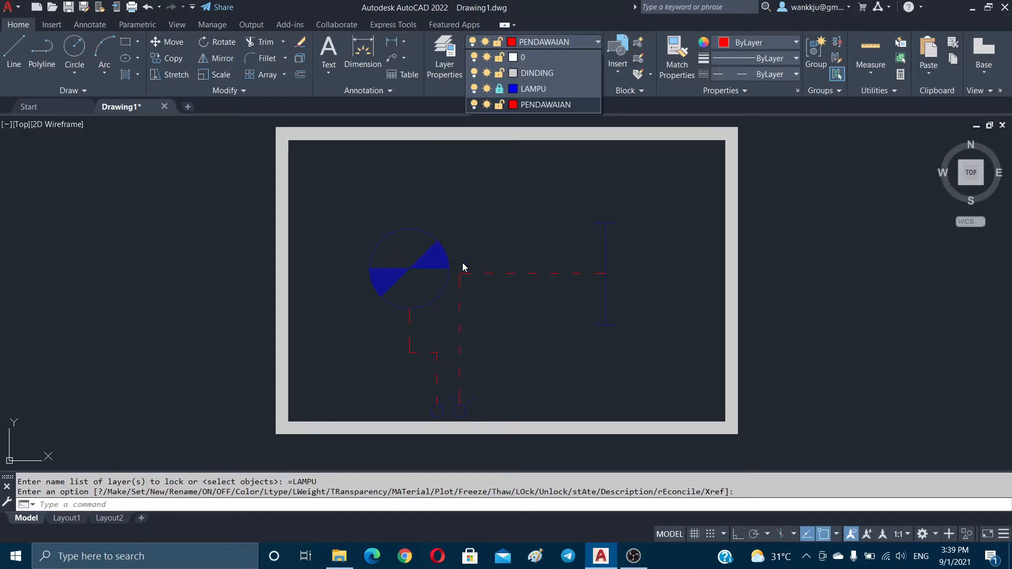
pyautogui.click(623, 262)
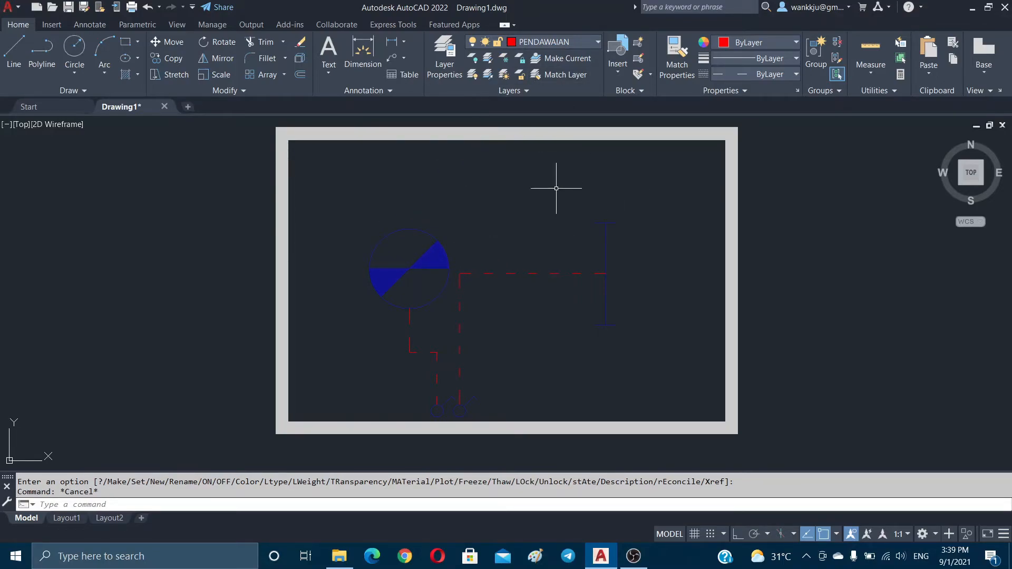
pyautogui.click(574, 45)
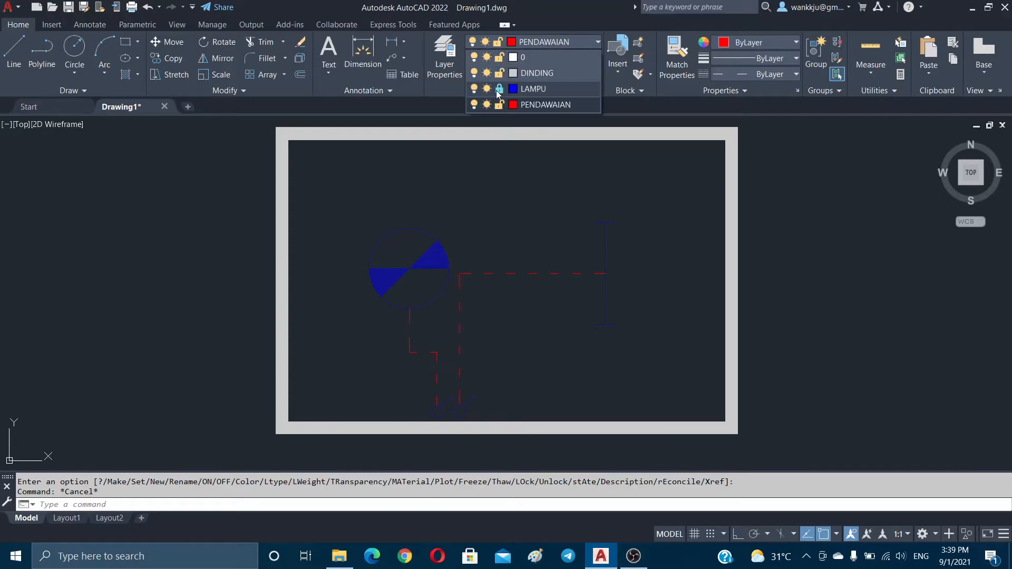
pyautogui.press('Escape')
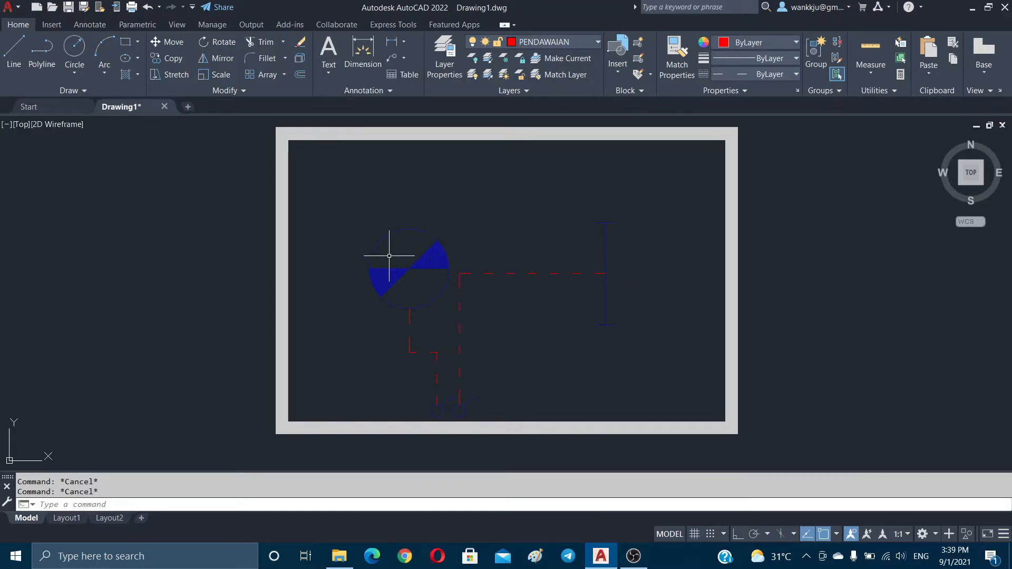
# Step: Try to erase the I-shaped lamp's vertical line and the round lamp symbol on the locked layer
pyautogui.write('e')
pyautogui.press('Return')
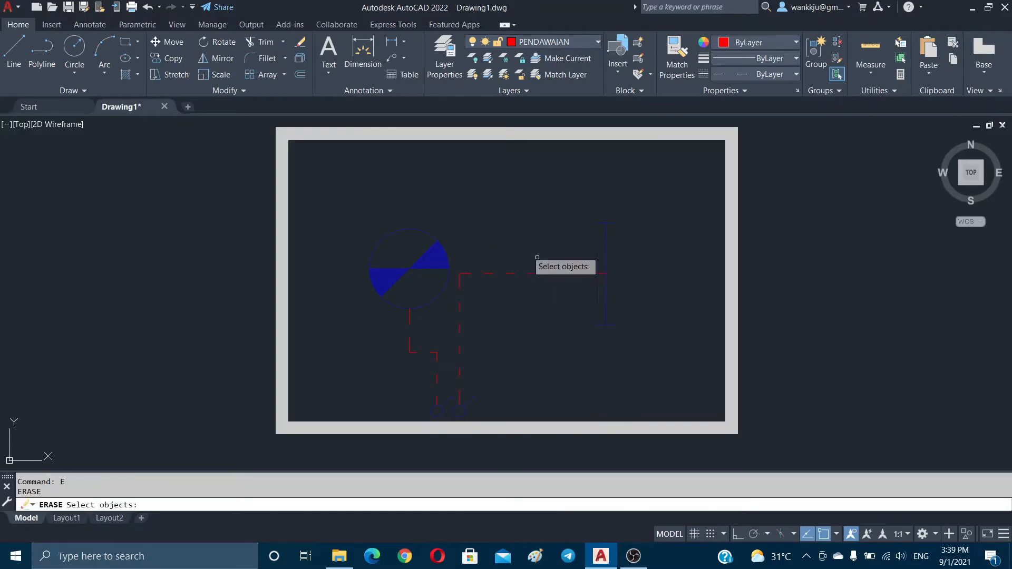
pyautogui.click(605, 236)
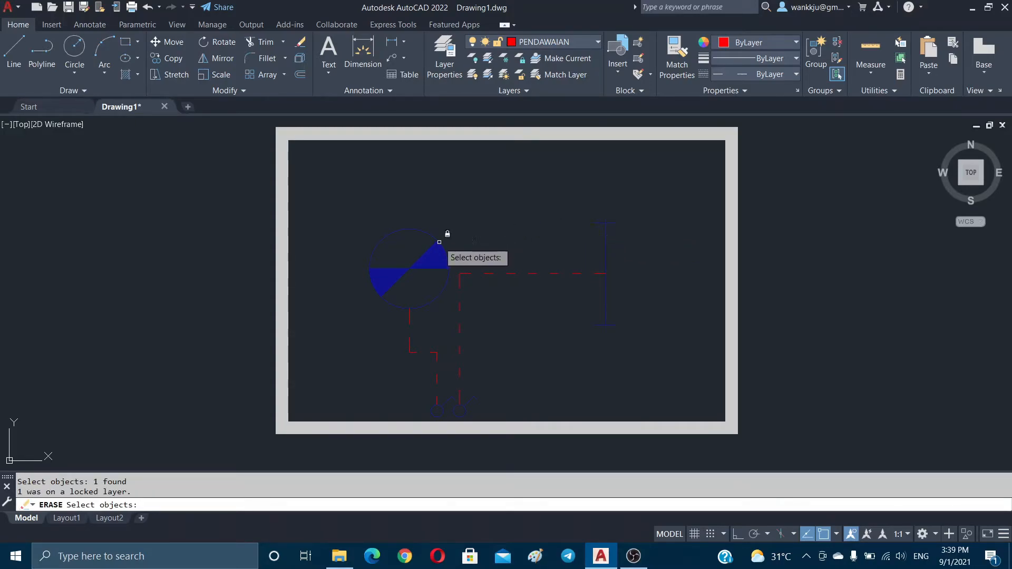
pyautogui.click(440, 242)
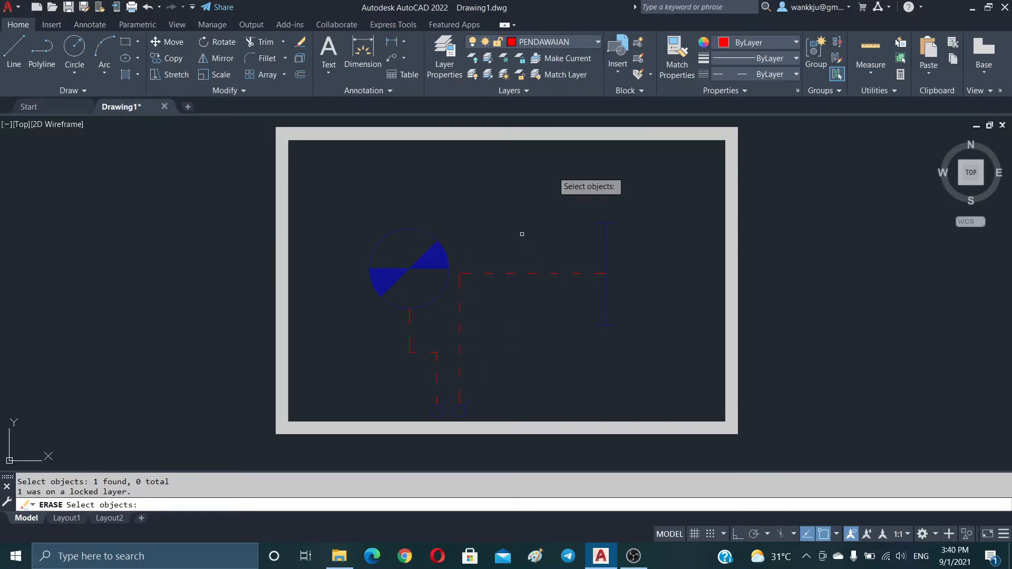
pyautogui.press('Escape')
# Step: Unlock the LAMPU layer
pyautogui.click(516, 45)
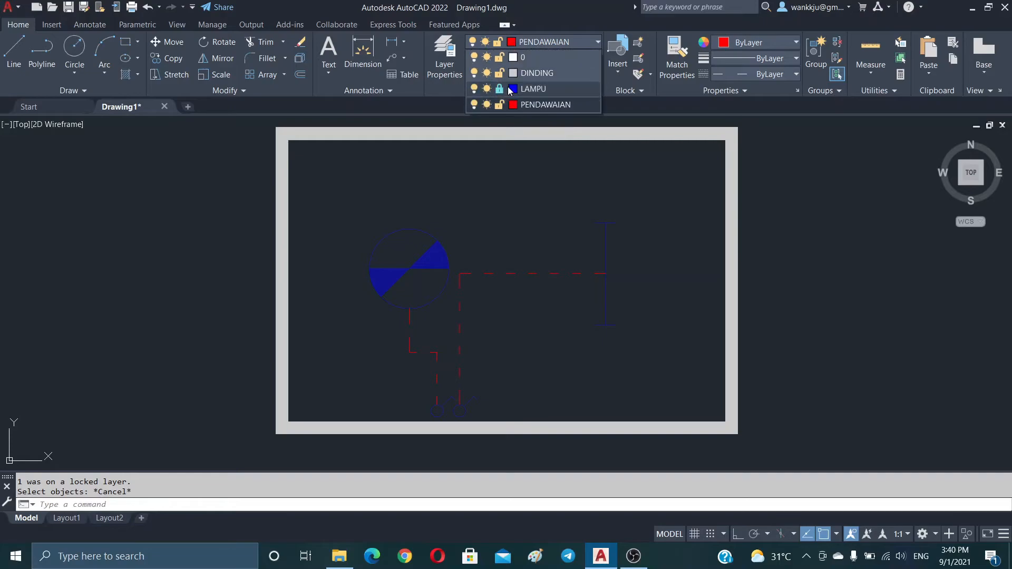
pyautogui.click(499, 89)
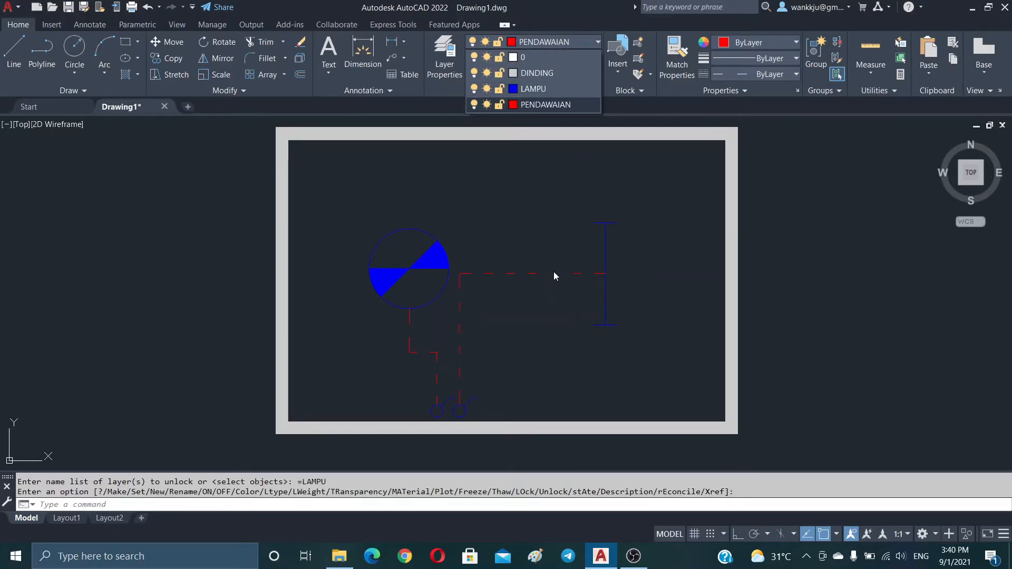
# Step: Turn the LAMPU layer off and back on
pyautogui.click(475, 90)
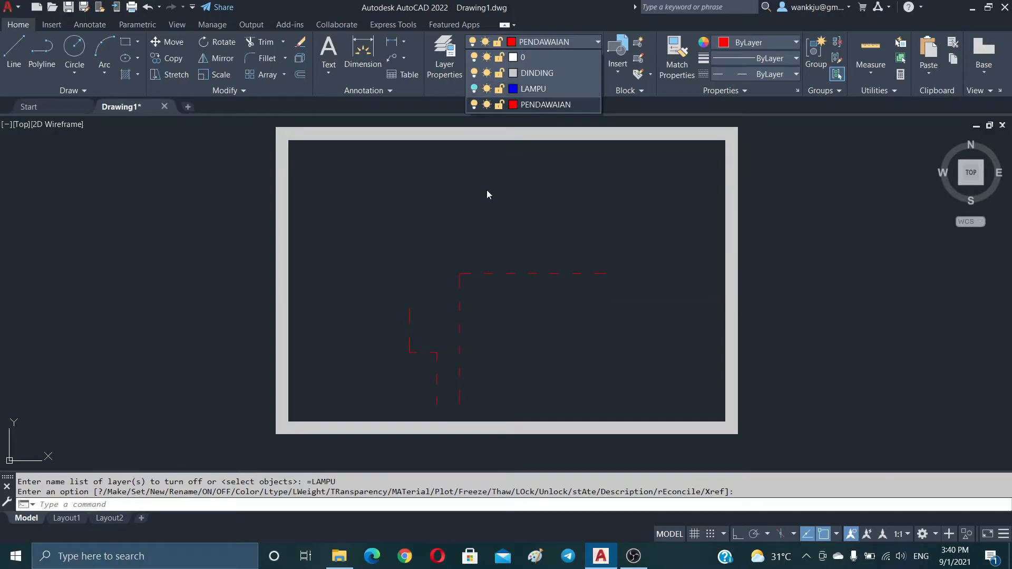
pyautogui.press('Escape')
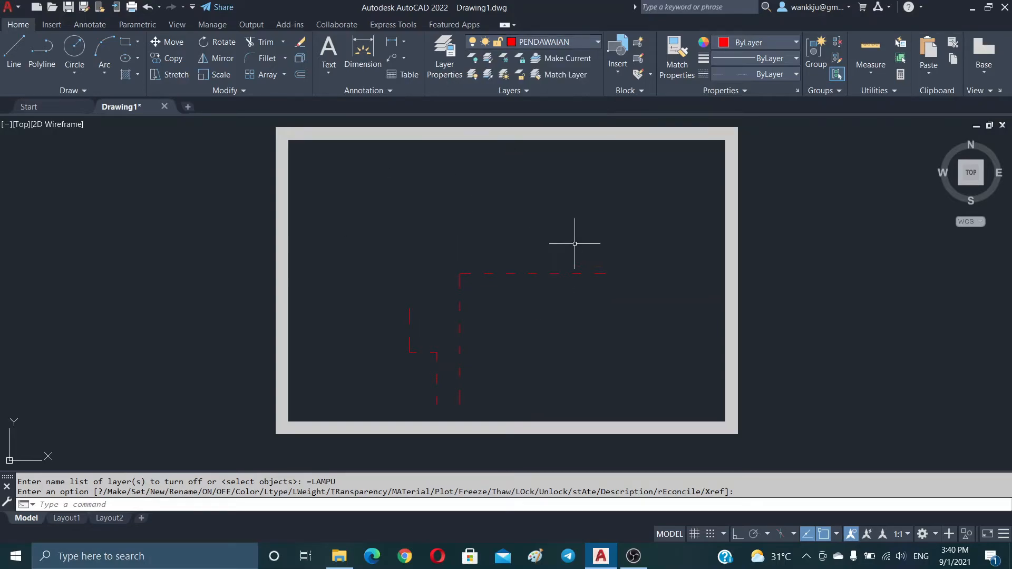
pyautogui.press('Escape')
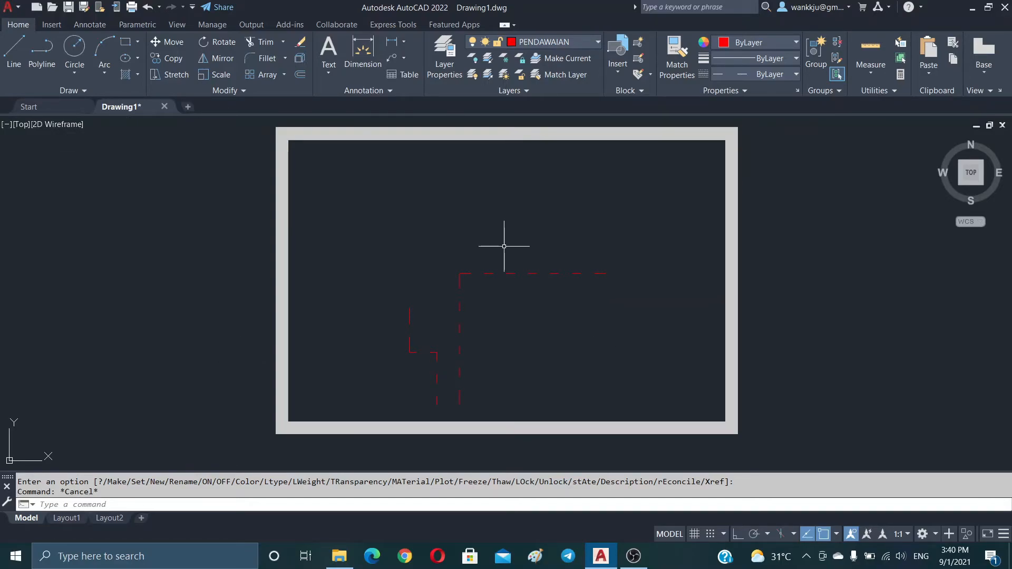
pyautogui.click(524, 40)
pyautogui.click(473, 88)
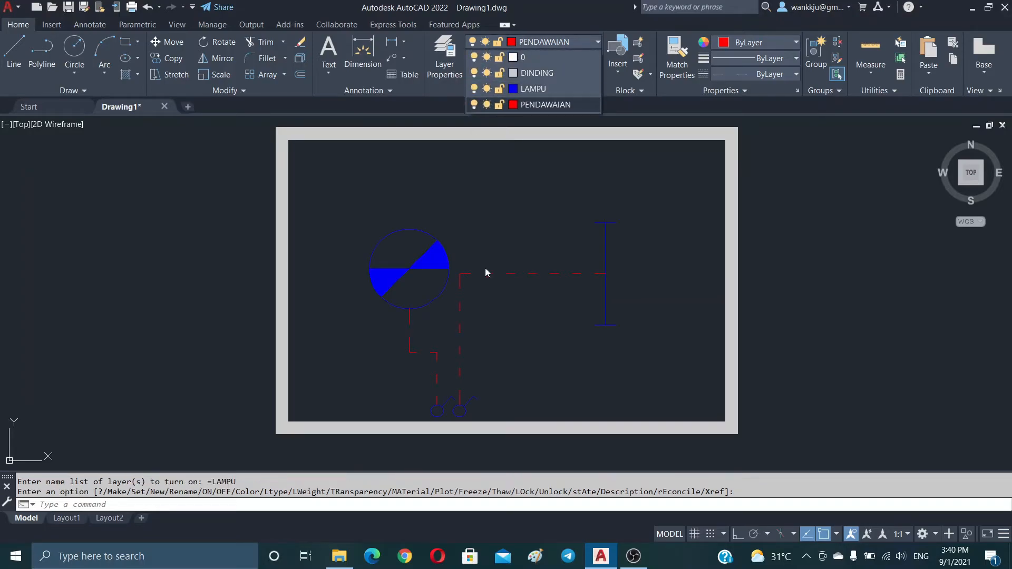
# Step: Freeze the LAMPU layer and thaw it again
pyautogui.click(486, 90)
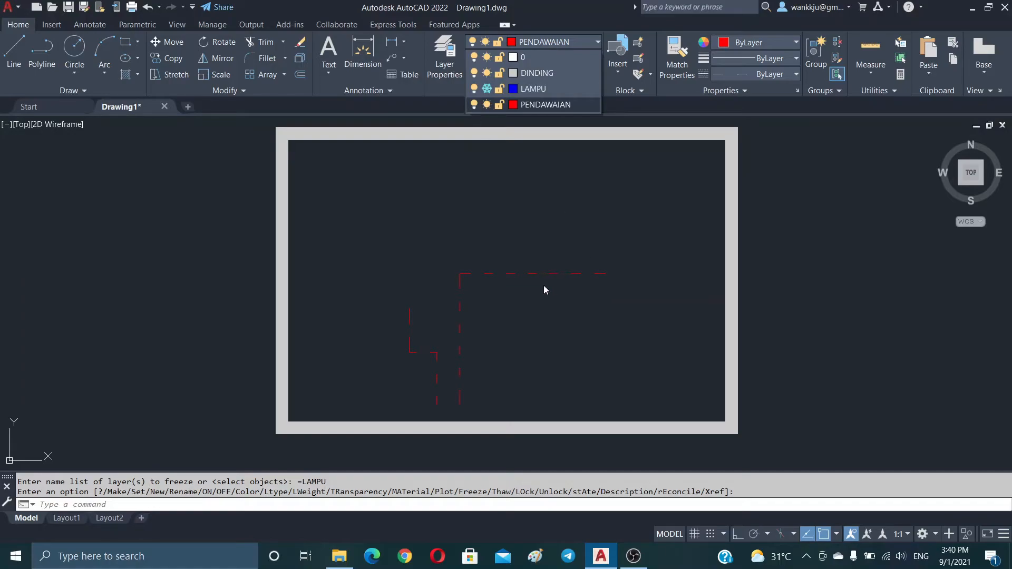
pyautogui.click(487, 90)
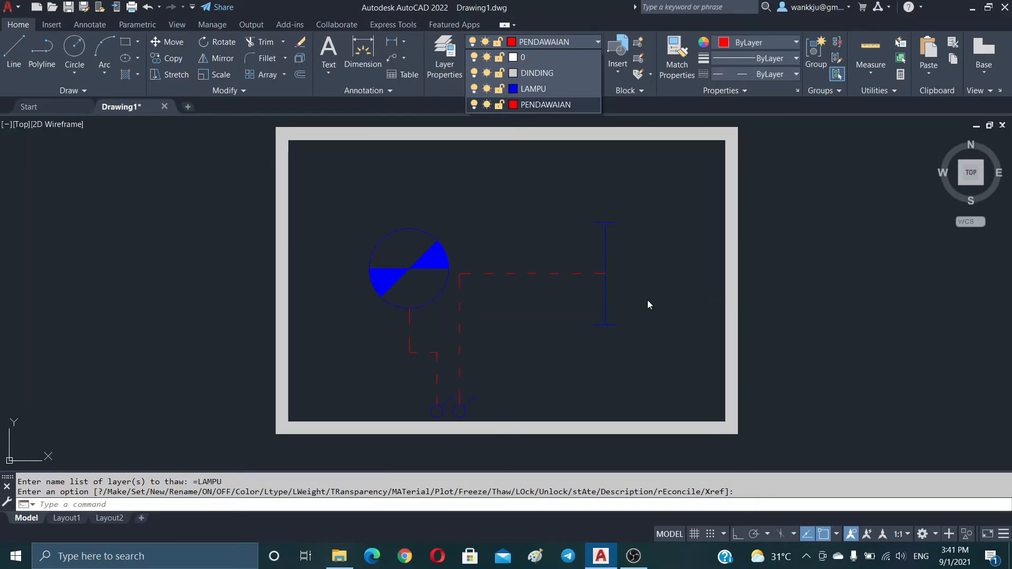
pyautogui.click(536, 344)
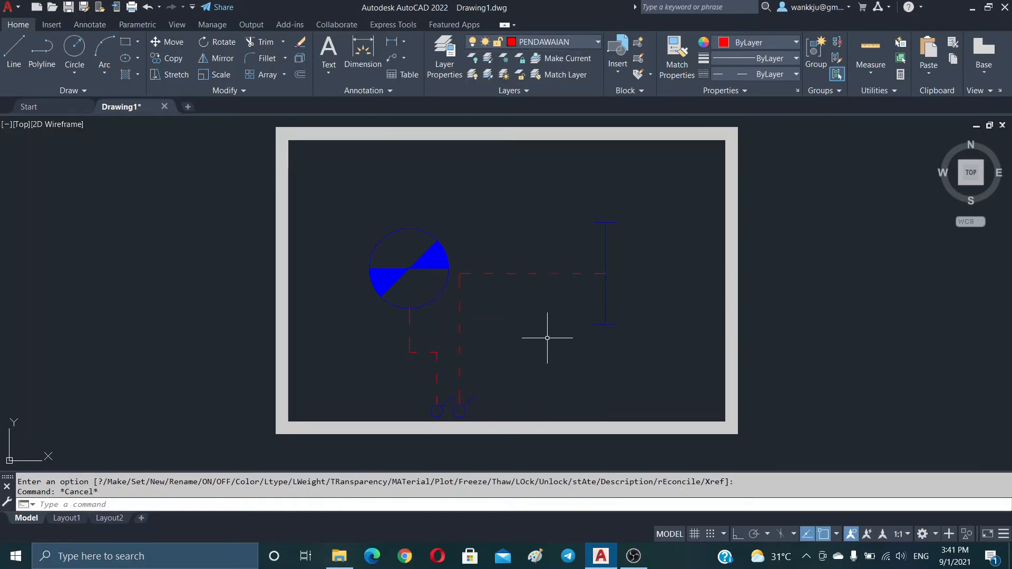
# Step: Move the whole drawing, including walls, lamps, switches and wires, to layer 0 and deselect it
pyautogui.press('Escape')
pyautogui.write('z')
pyautogui.press('Return')
pyautogui.press('Return')
pyautogui.moveTo(518, 289); pyautogui.dragTo(529, 361)
pyautogui.press('Escape')
pyautogui.press('Escape')
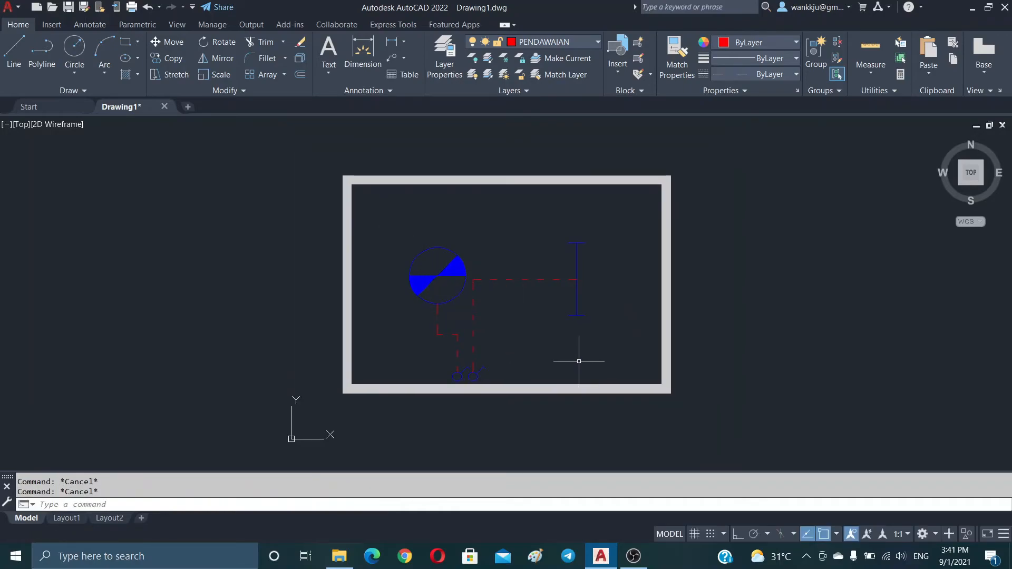
pyautogui.click(754, 420)
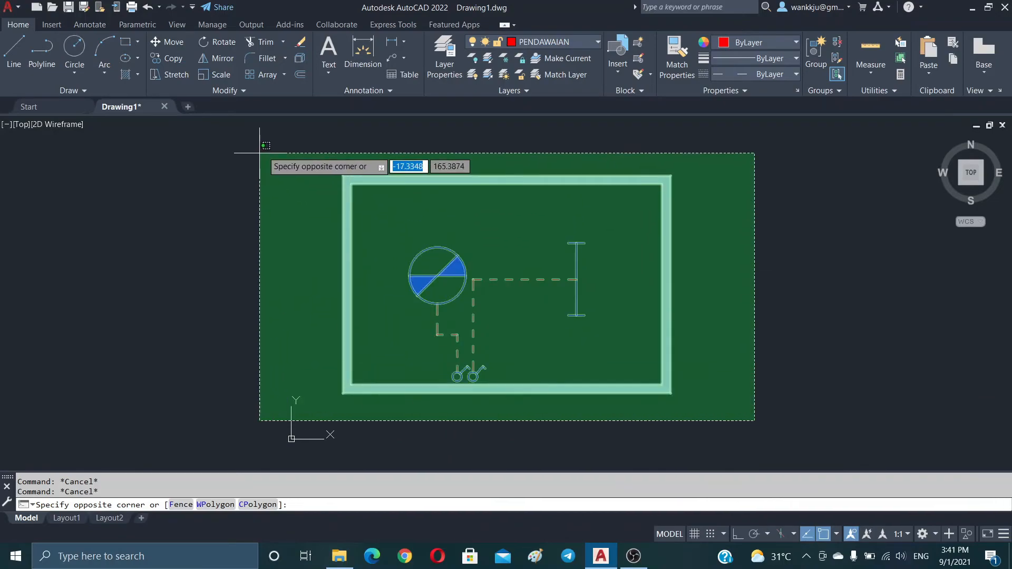
pyautogui.click(255, 152)
pyautogui.click(535, 41)
pyautogui.click(527, 104)
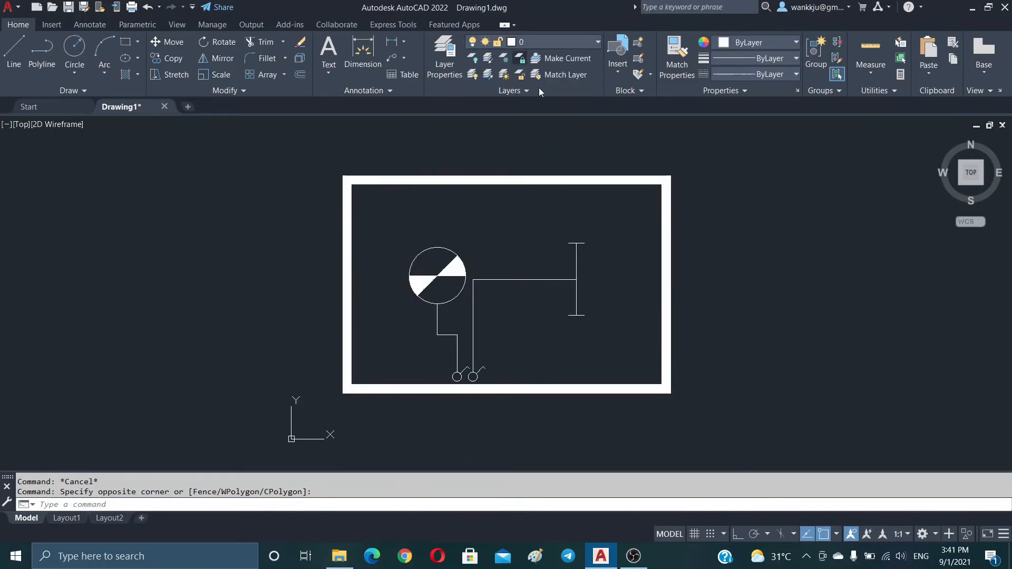
pyautogui.press('Escape')
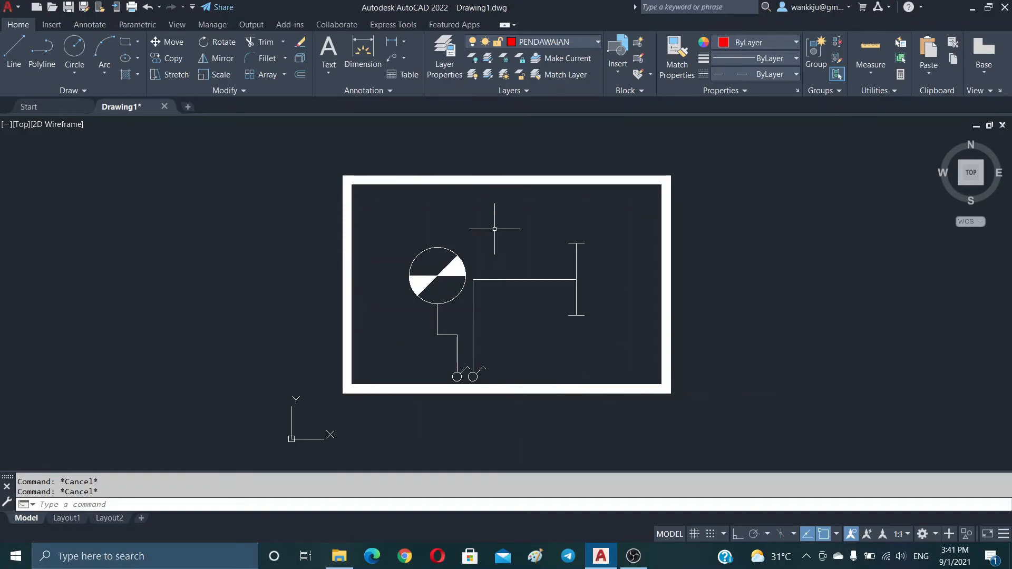
# Step: Review the colours and linetypes of all layers in the layer properties and close them
pyautogui.click(446, 52)
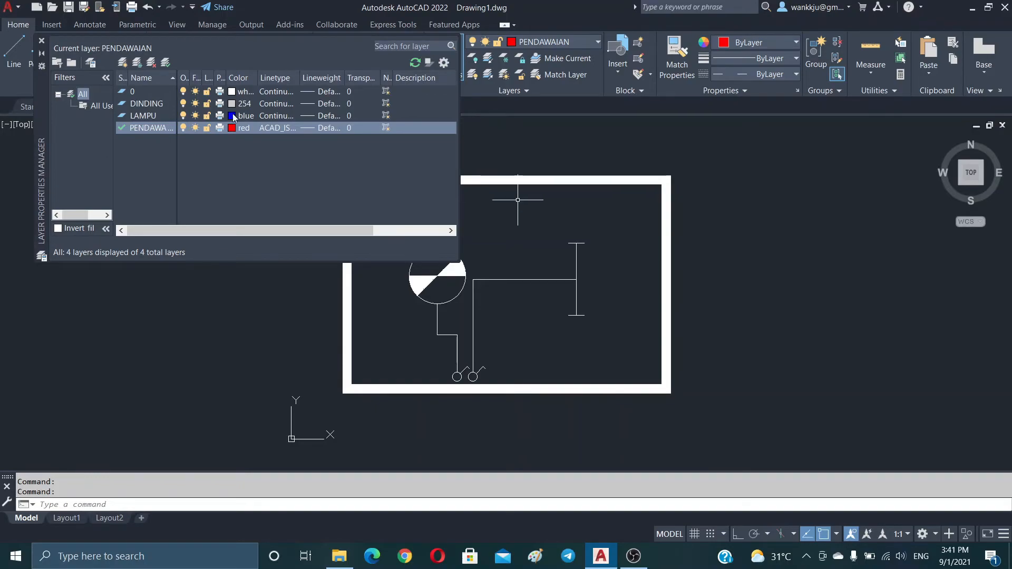
pyautogui.click(42, 41)
pyautogui.press('Escape')
pyautogui.press('Escape')
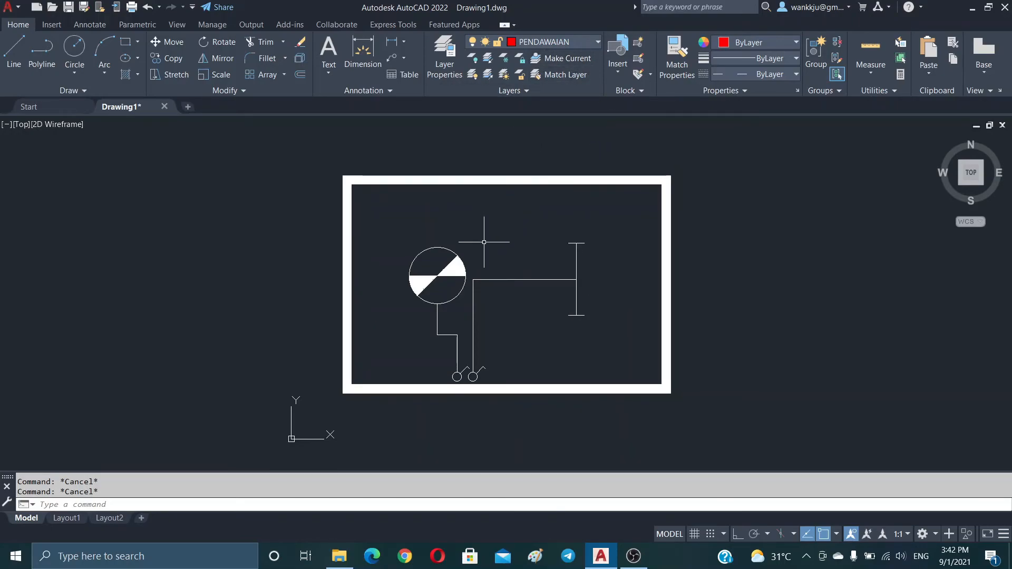
# Step: Assign the I-shaped lamp and the filled round lamp to the LAMPU layer and deselect them
pyautogui.click(555, 224)
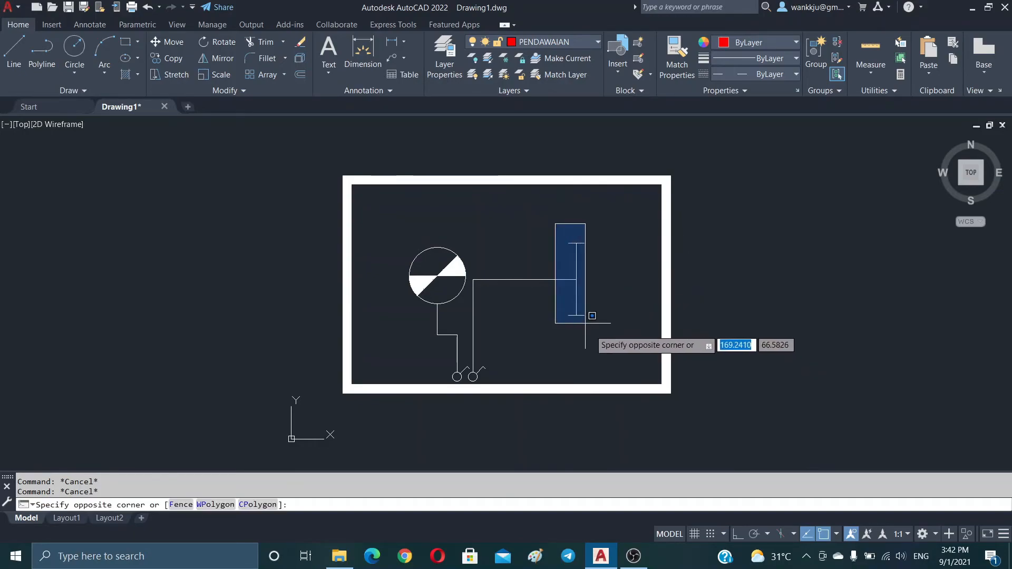
pyautogui.click(594, 343)
pyautogui.click(387, 233)
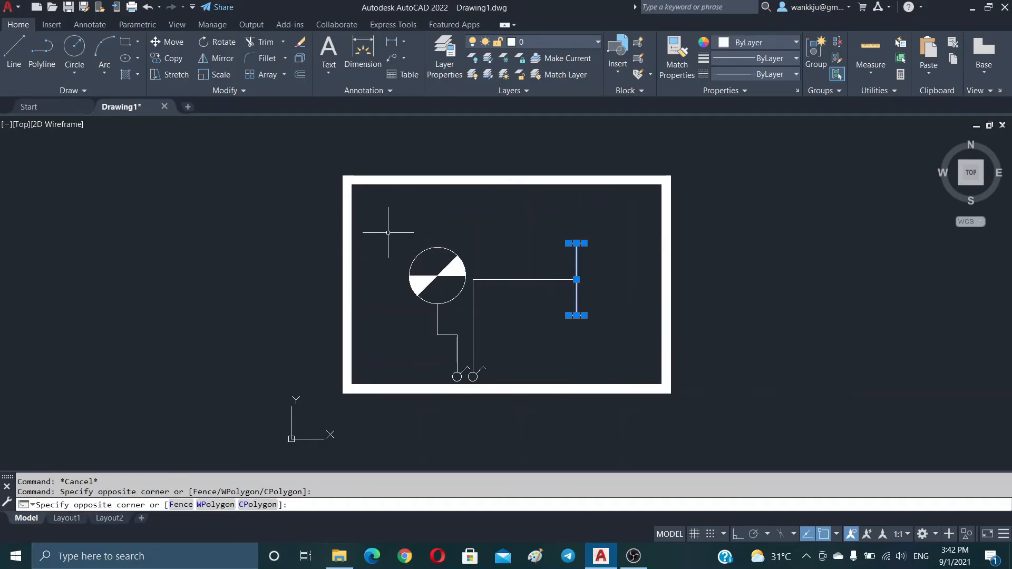
pyautogui.click(496, 335)
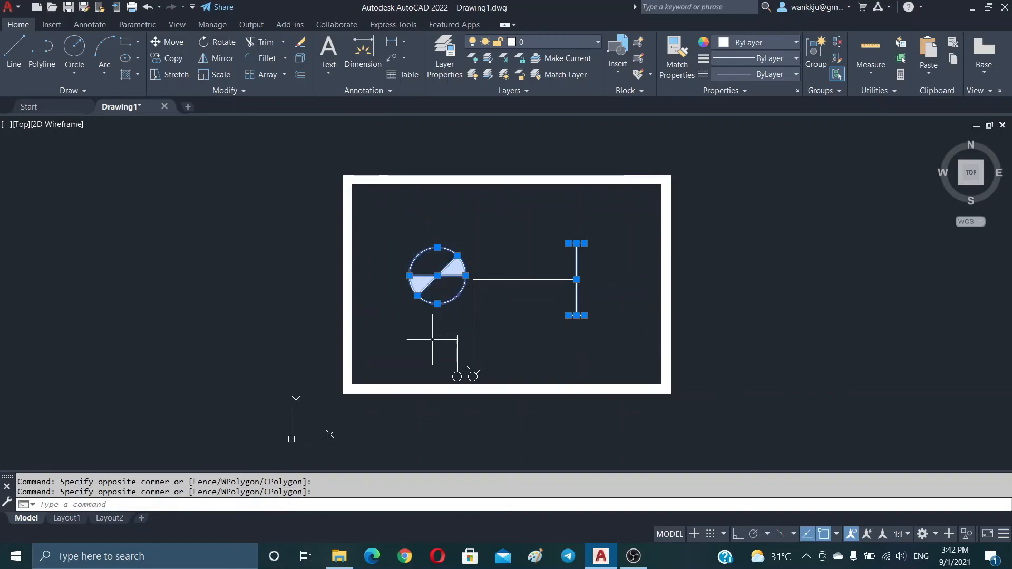
pyautogui.click(575, 43)
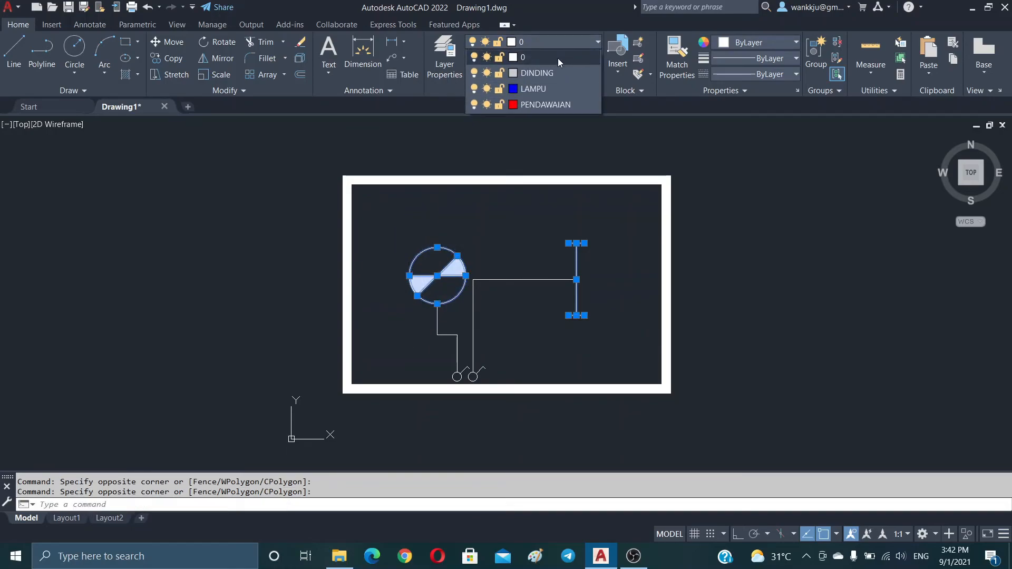
pyautogui.click(542, 89)
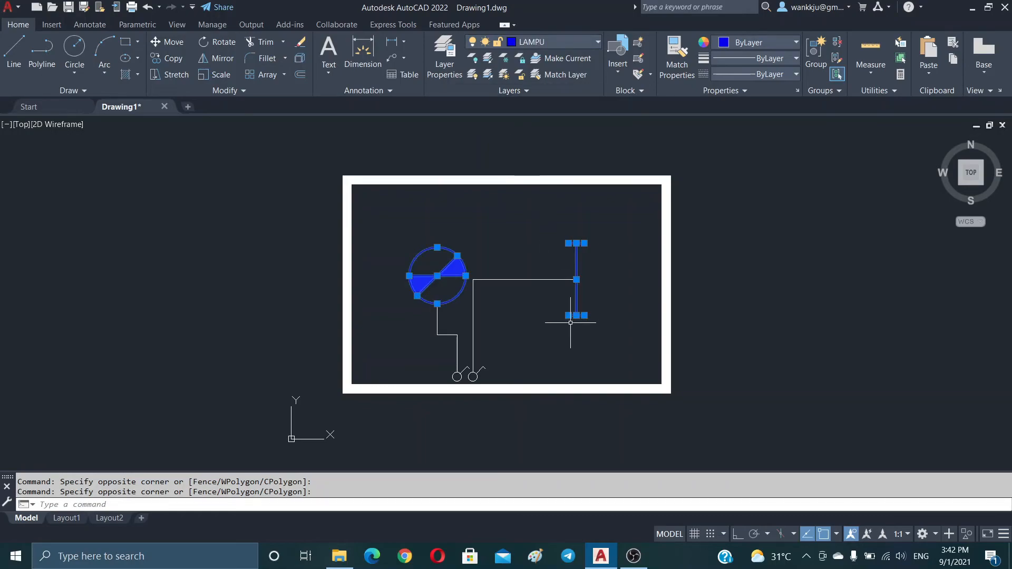
pyautogui.press('Escape')
pyautogui.press('Escape')
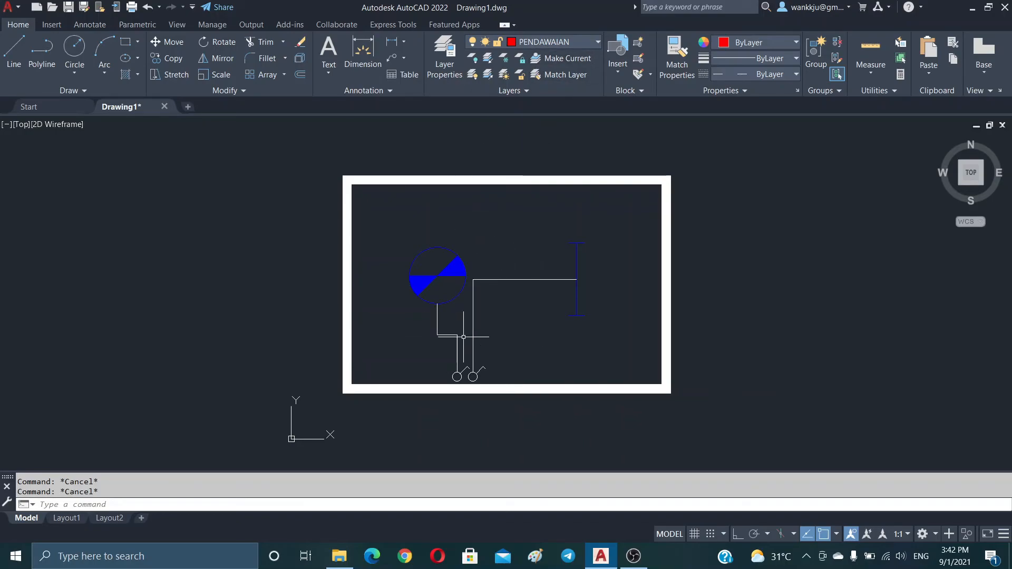
# Step: Assign the two wire runs between the lamps and the switches to the PENDAWAIAN layer and deselect them
pyautogui.click(527, 317)
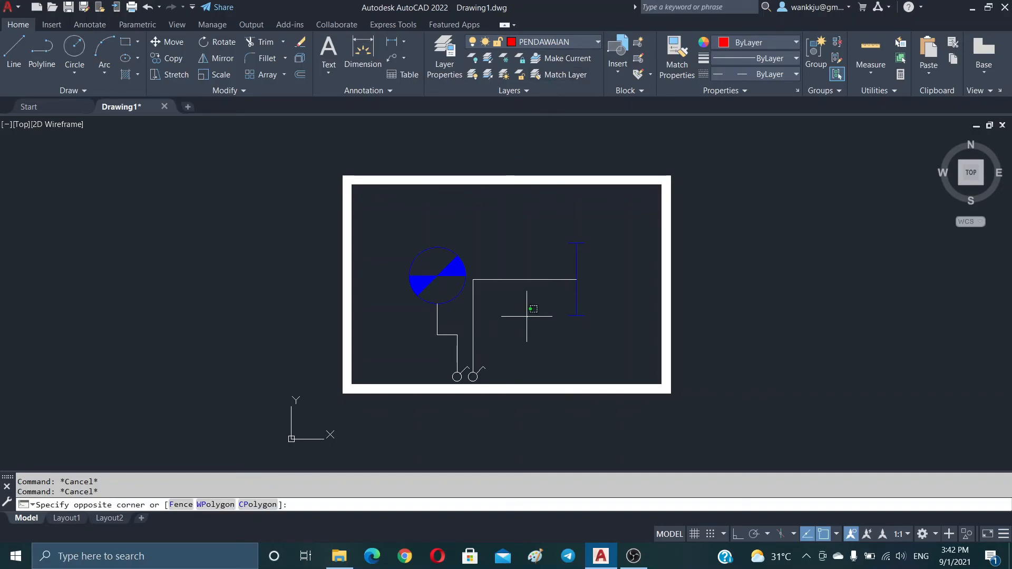
pyautogui.click(473, 275)
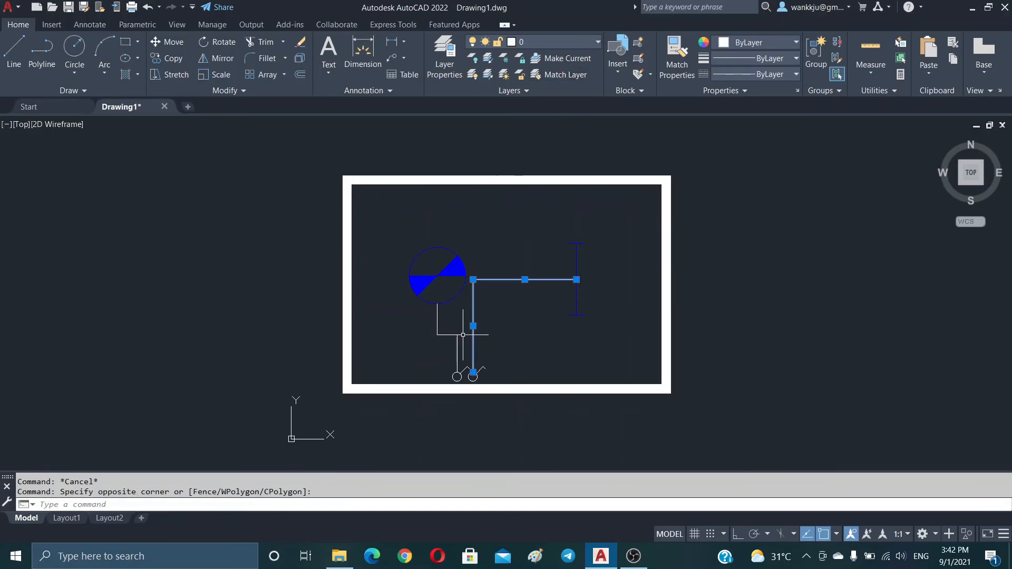
pyautogui.click(468, 354)
pyautogui.click(429, 318)
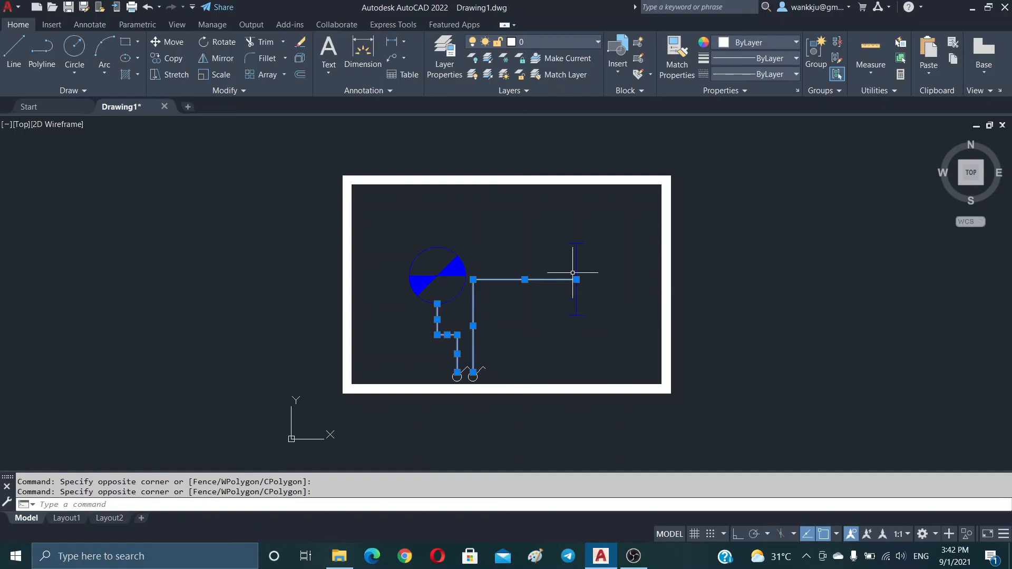
pyautogui.click(562, 45)
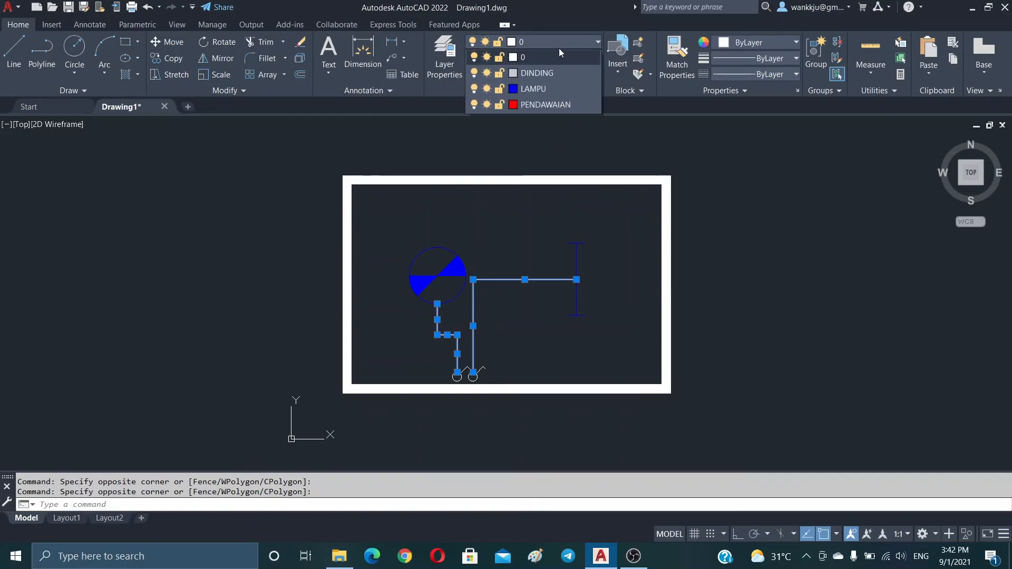
pyautogui.click(541, 101)
pyautogui.press('Escape')
pyautogui.press('Escape')
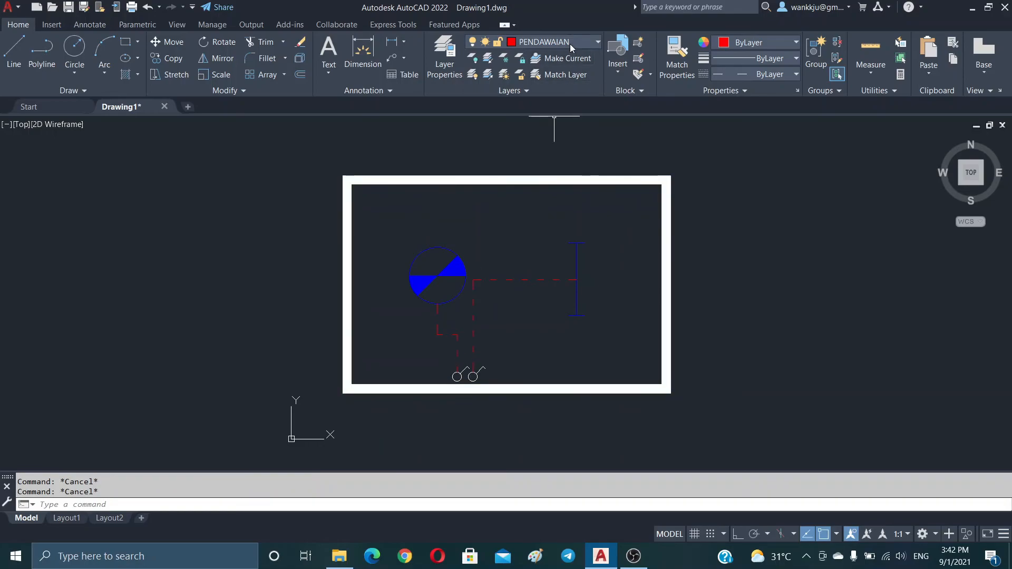
# Step: Assign both switch symbols at the lower wall to the LAMPU layer and deselect them
pyautogui.click(443, 358)
pyautogui.click(501, 399)
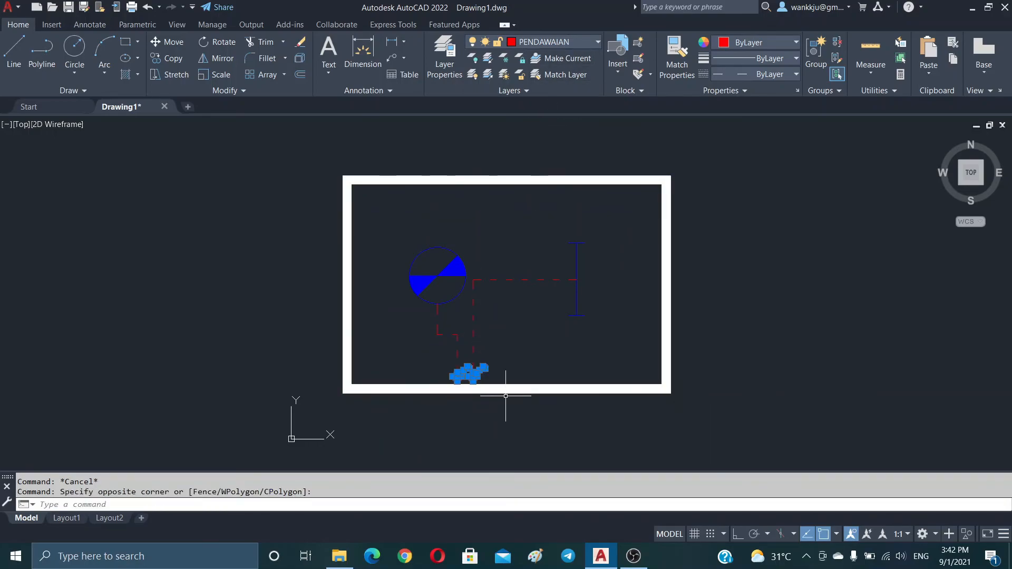
pyautogui.click(529, 46)
pyautogui.click(533, 87)
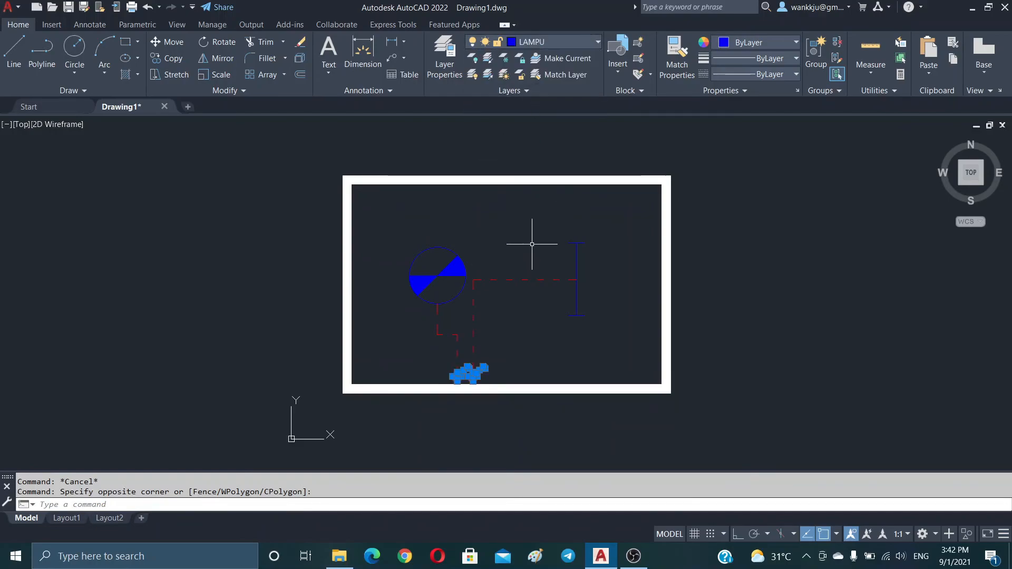
pyautogui.press('Escape')
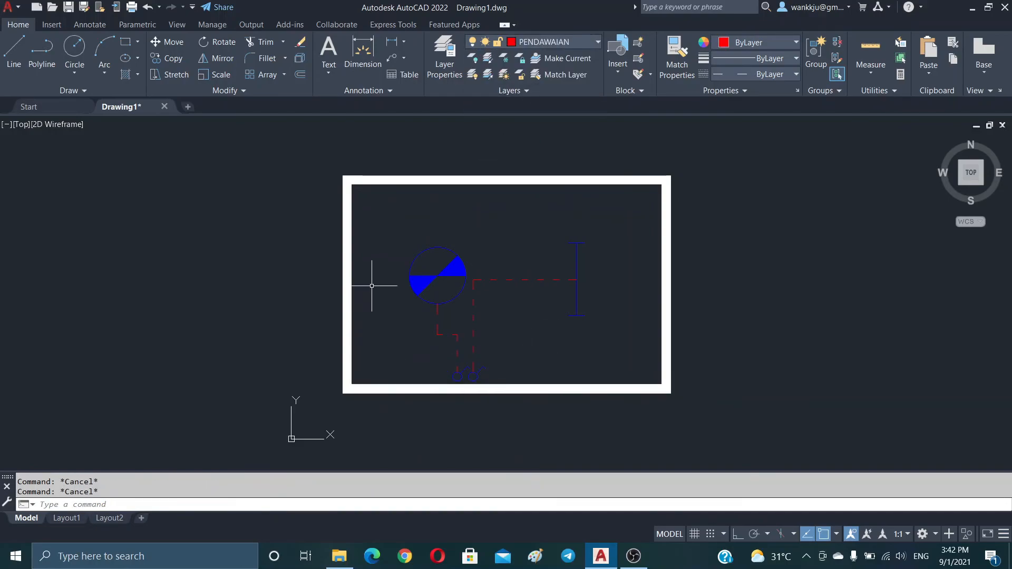
# Step: Assign the complete room wall outline and its fill to the DINDING layer and deselect them
pyautogui.click(371, 203)
pyautogui.click(287, 154)
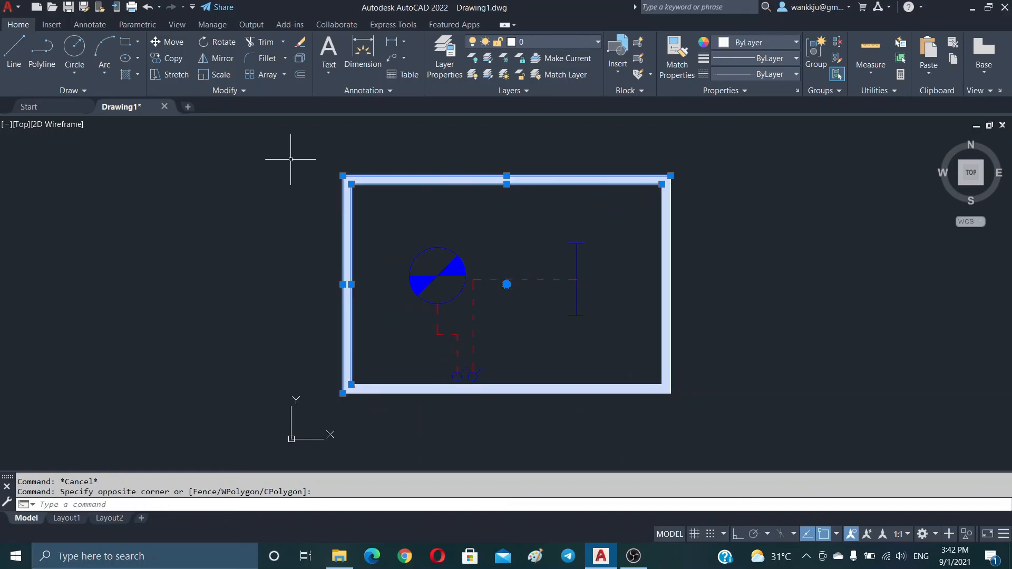
pyautogui.click(715, 436)
pyautogui.click(638, 369)
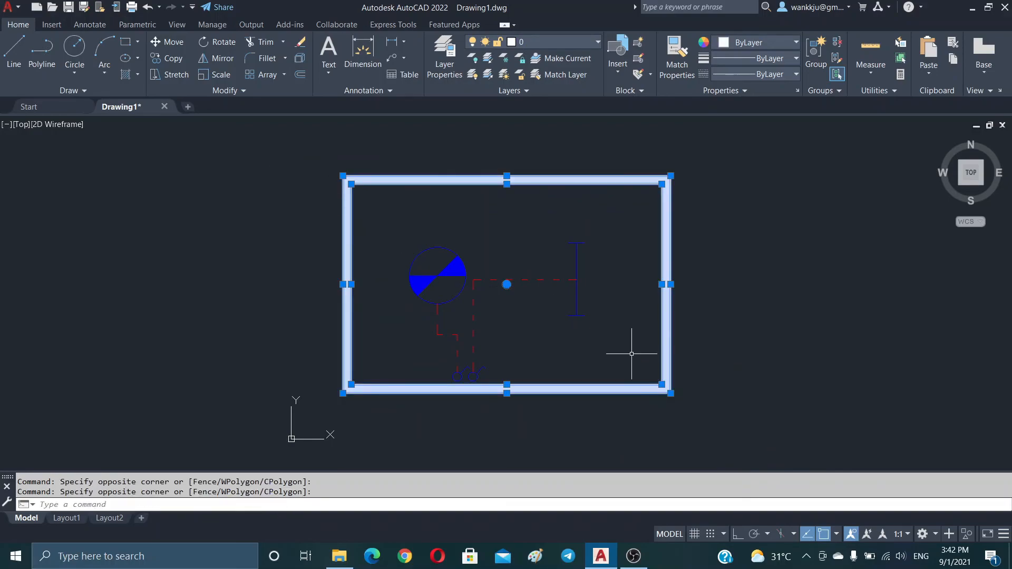
pyautogui.click(538, 42)
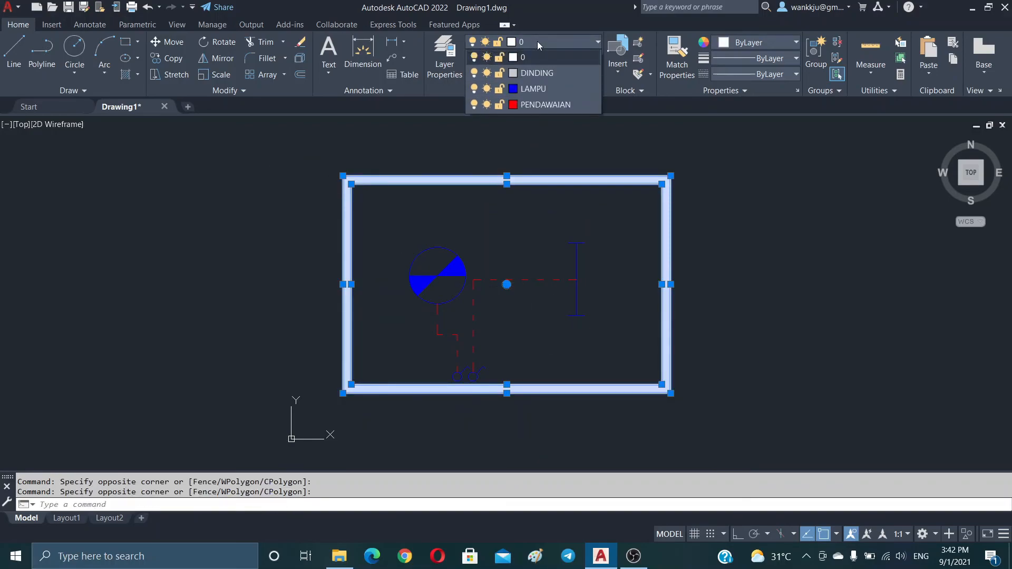
pyautogui.click(530, 75)
pyautogui.press('Escape')
pyautogui.press('Escape')
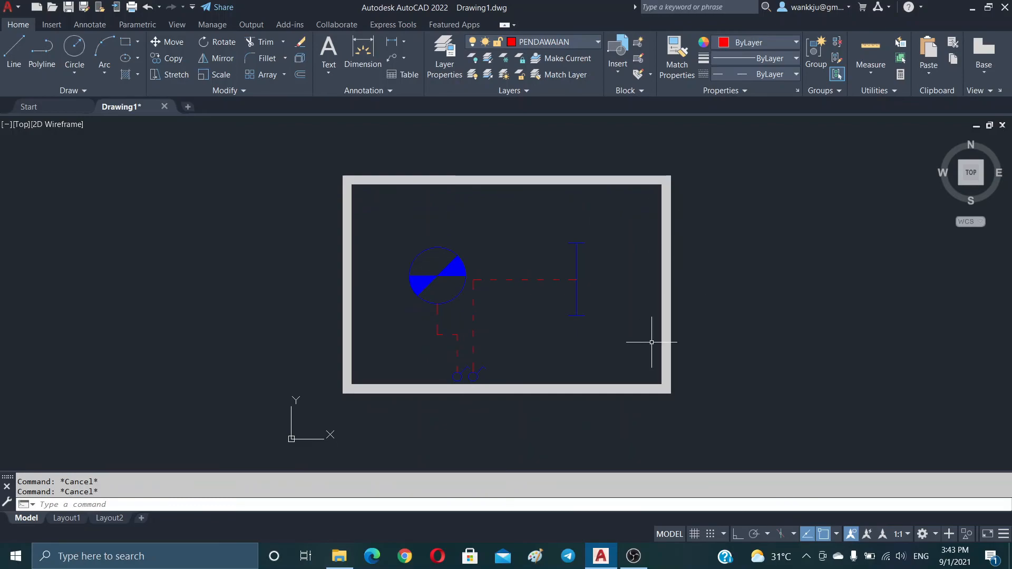
# Step: Turn off the current layer PENDAWAIAN, accepting that the current layer is switched off
pyautogui.click(581, 45)
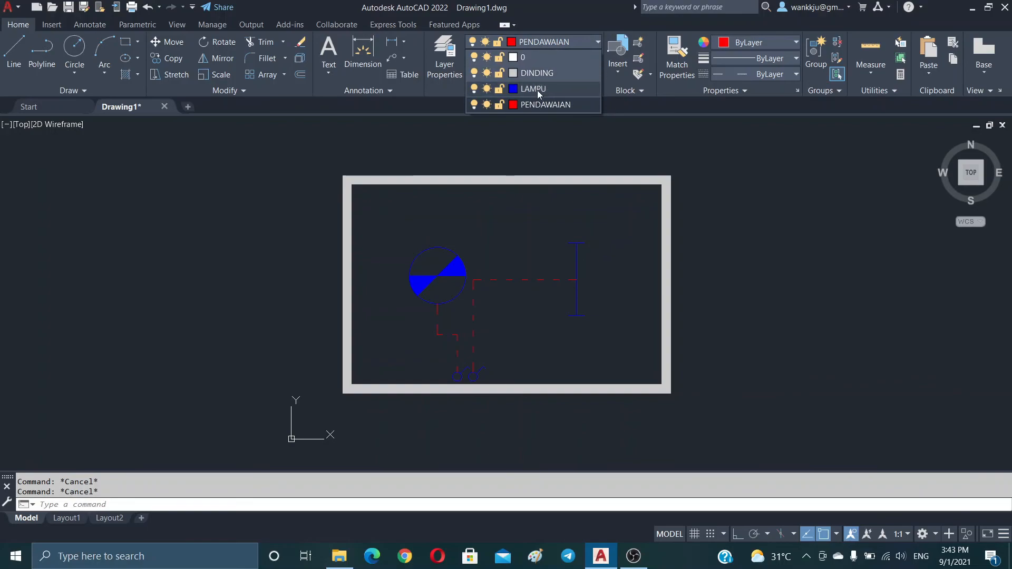
pyautogui.click(474, 104)
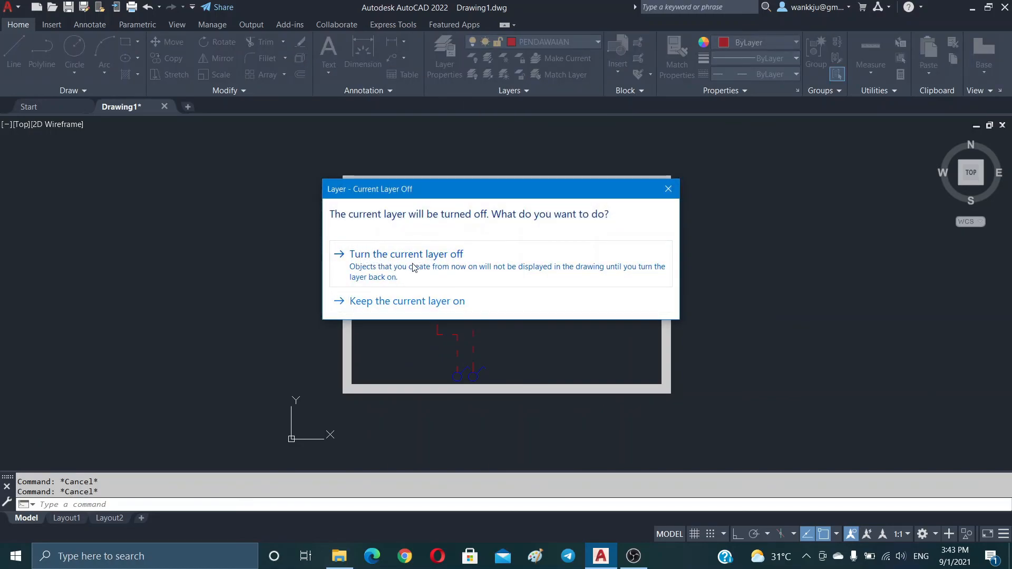
pyautogui.click(456, 265)
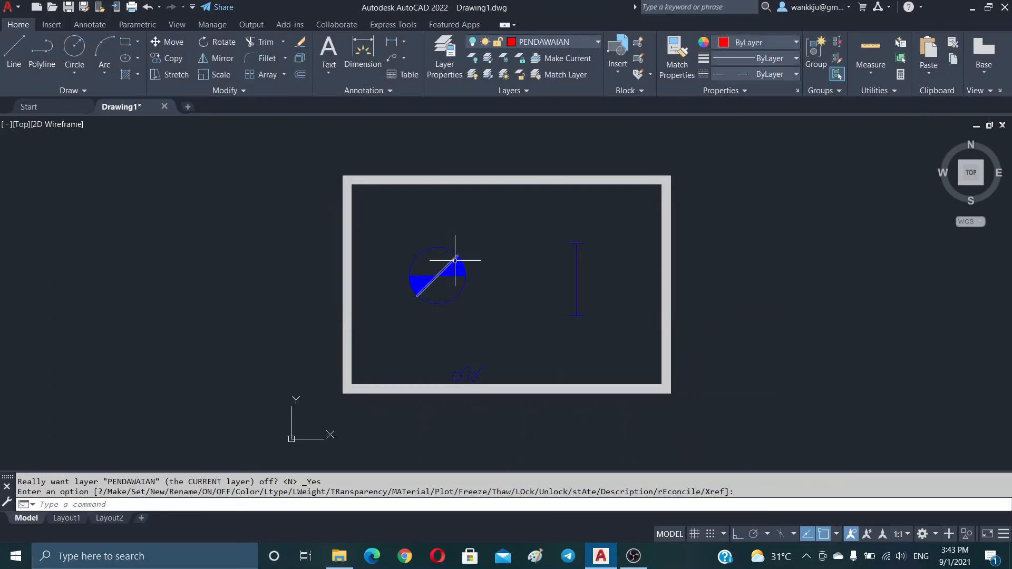